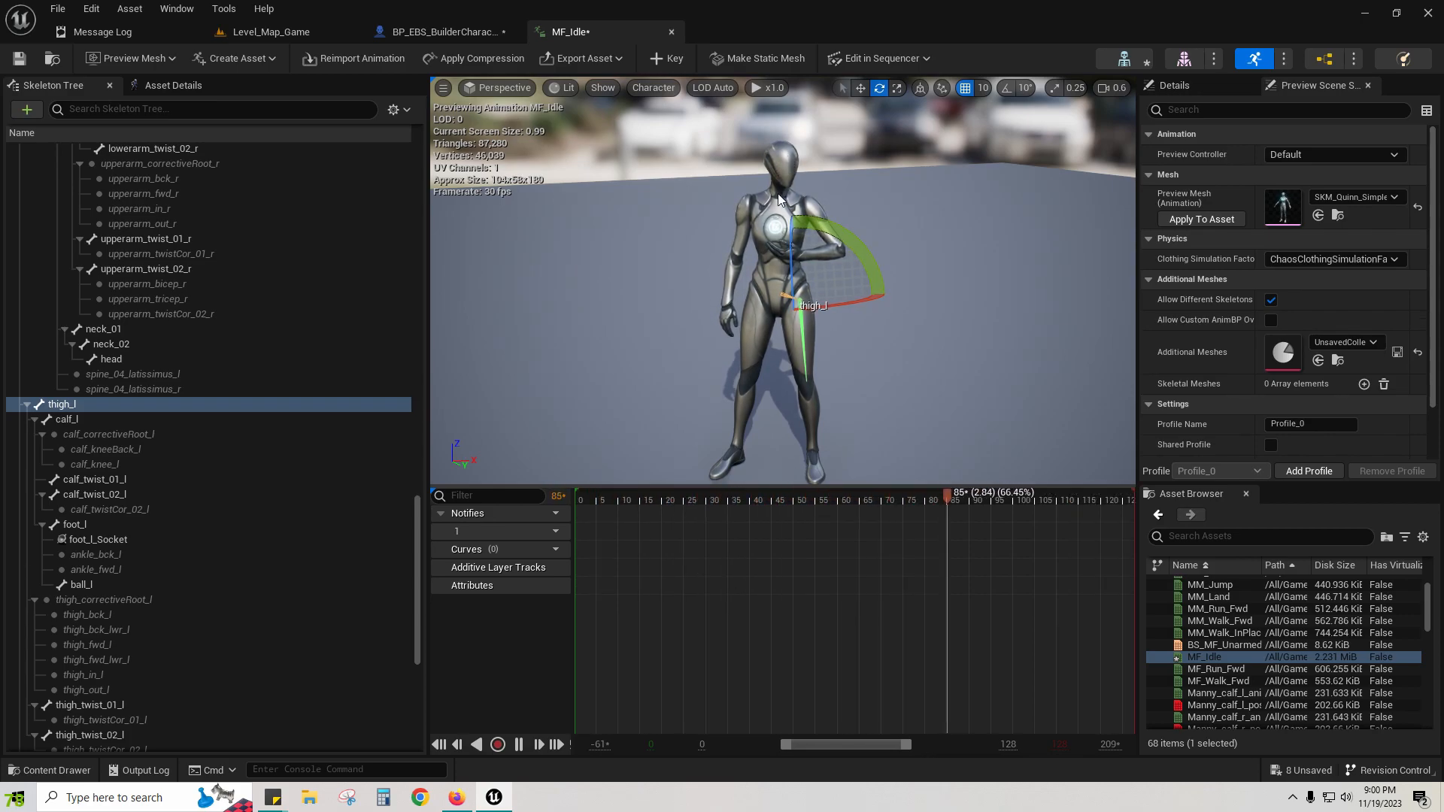
# Step: Try tilting the head bone as an additive key in MF_Idle, and remove its layer track
pyautogui.click(131, 359)
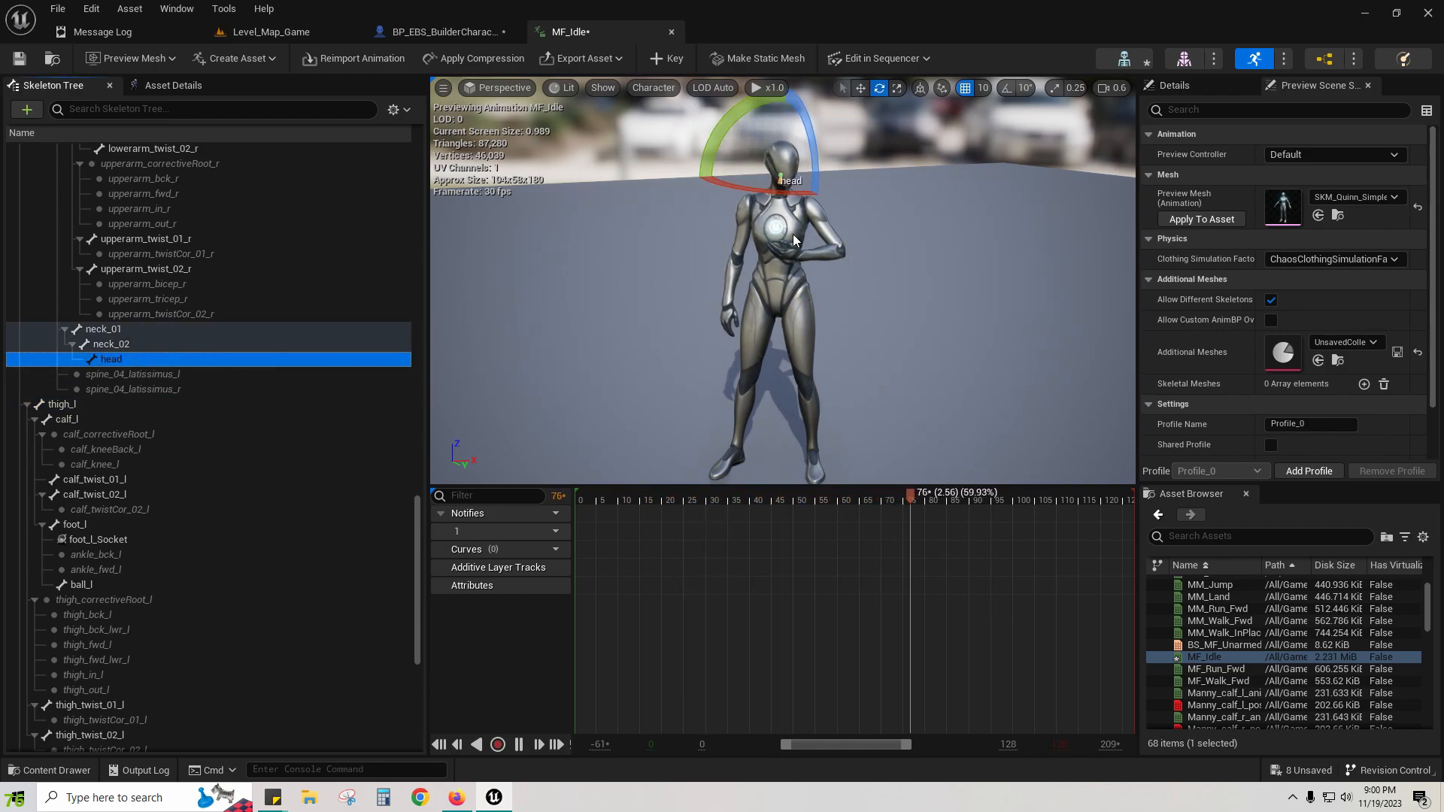
pyautogui.moveTo(721, 131)
pyautogui.mouseDown()
pyautogui.moveTo(709, 143)
pyautogui.moveTo(695, 120)
pyautogui.mouseUp()
pyautogui.click(665, 61)
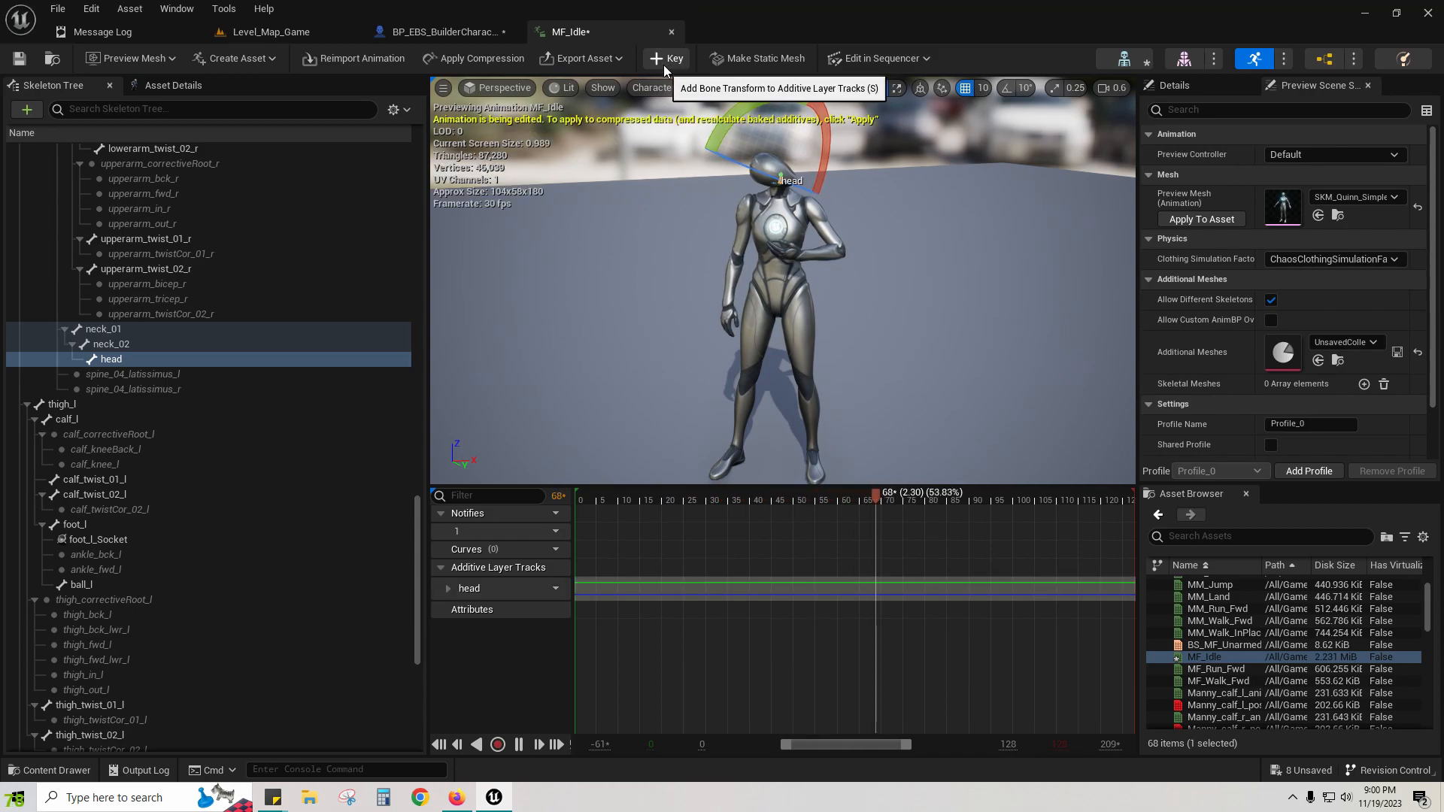
pyautogui.click(443, 32)
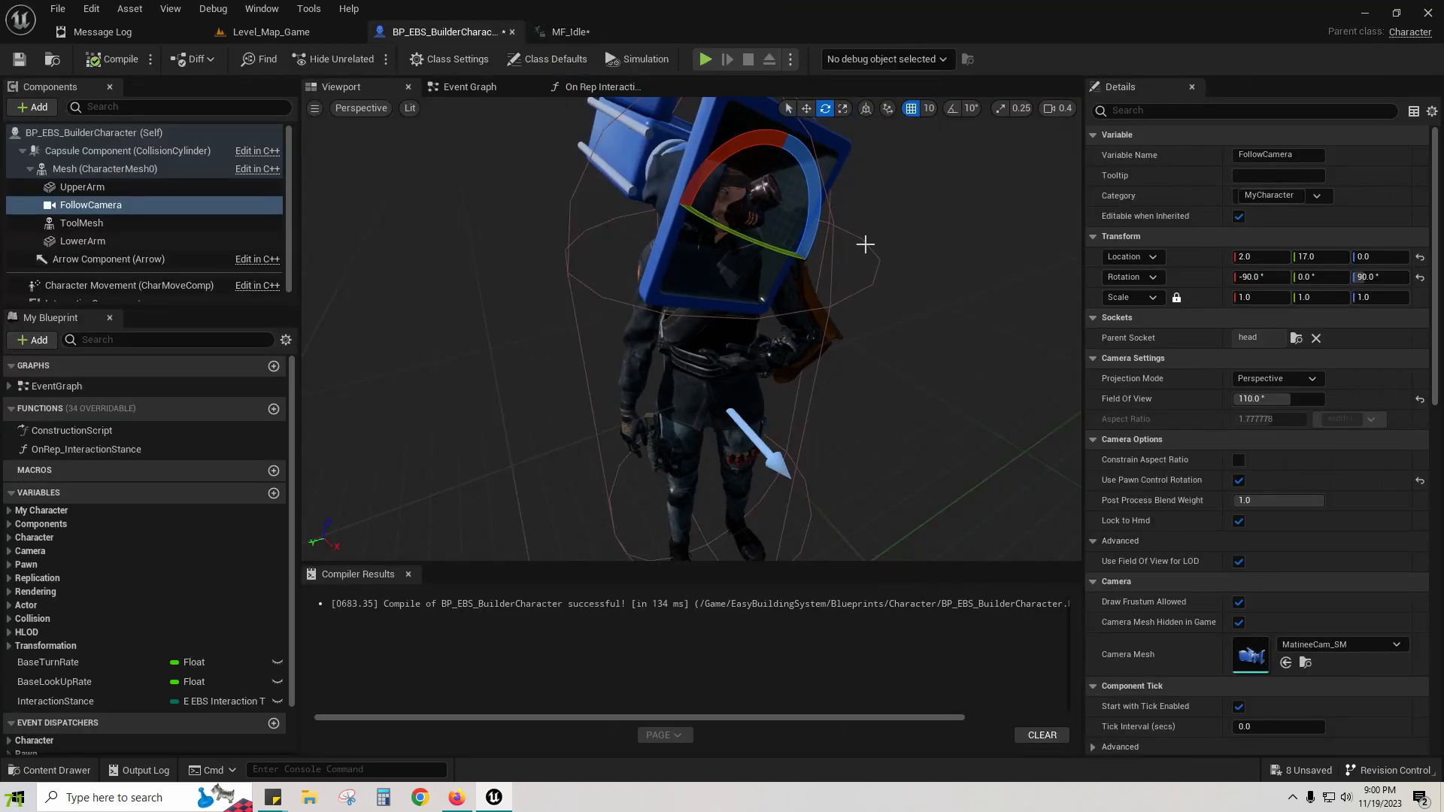
pyautogui.click(594, 30)
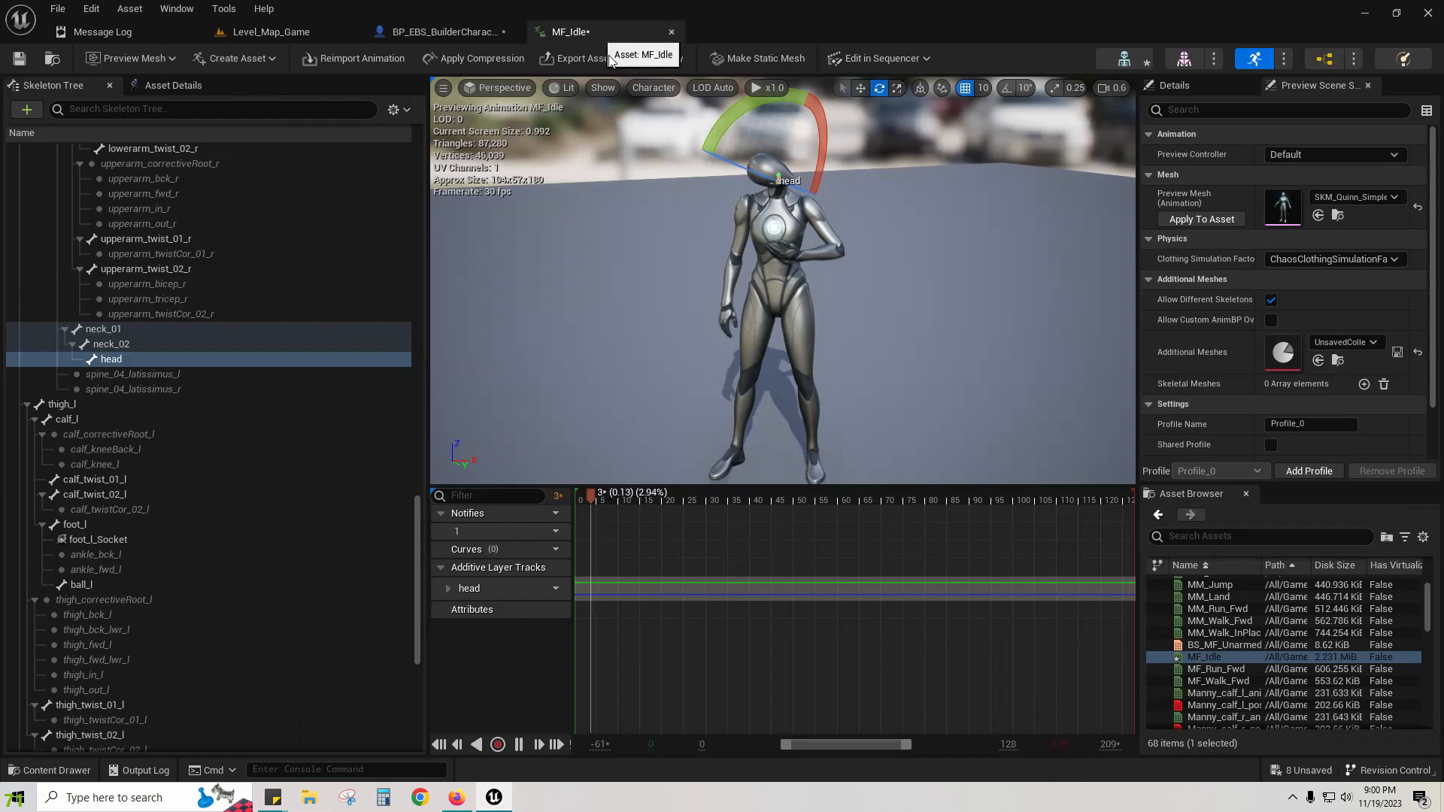
pyautogui.click(468, 588)
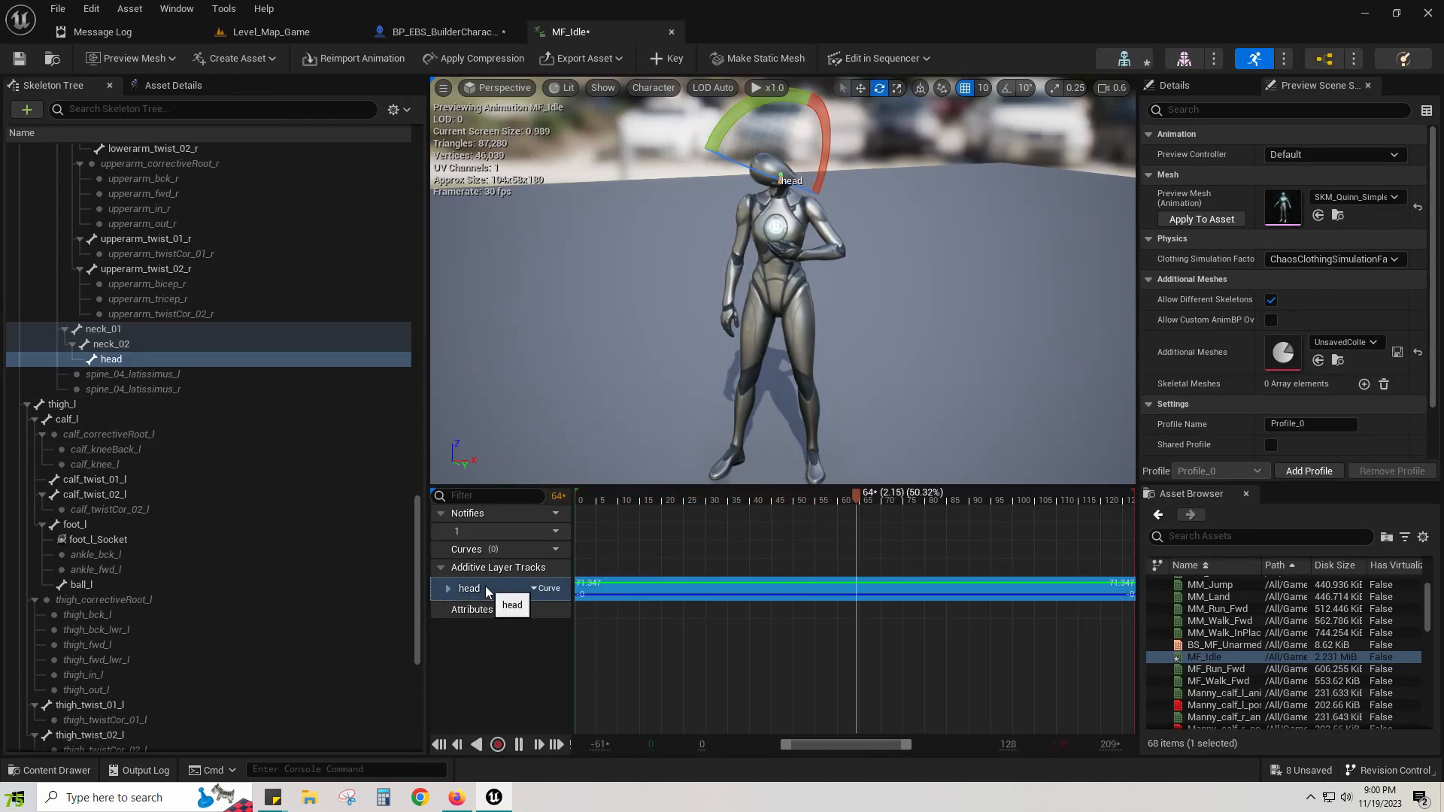
pyautogui.press('Delete')
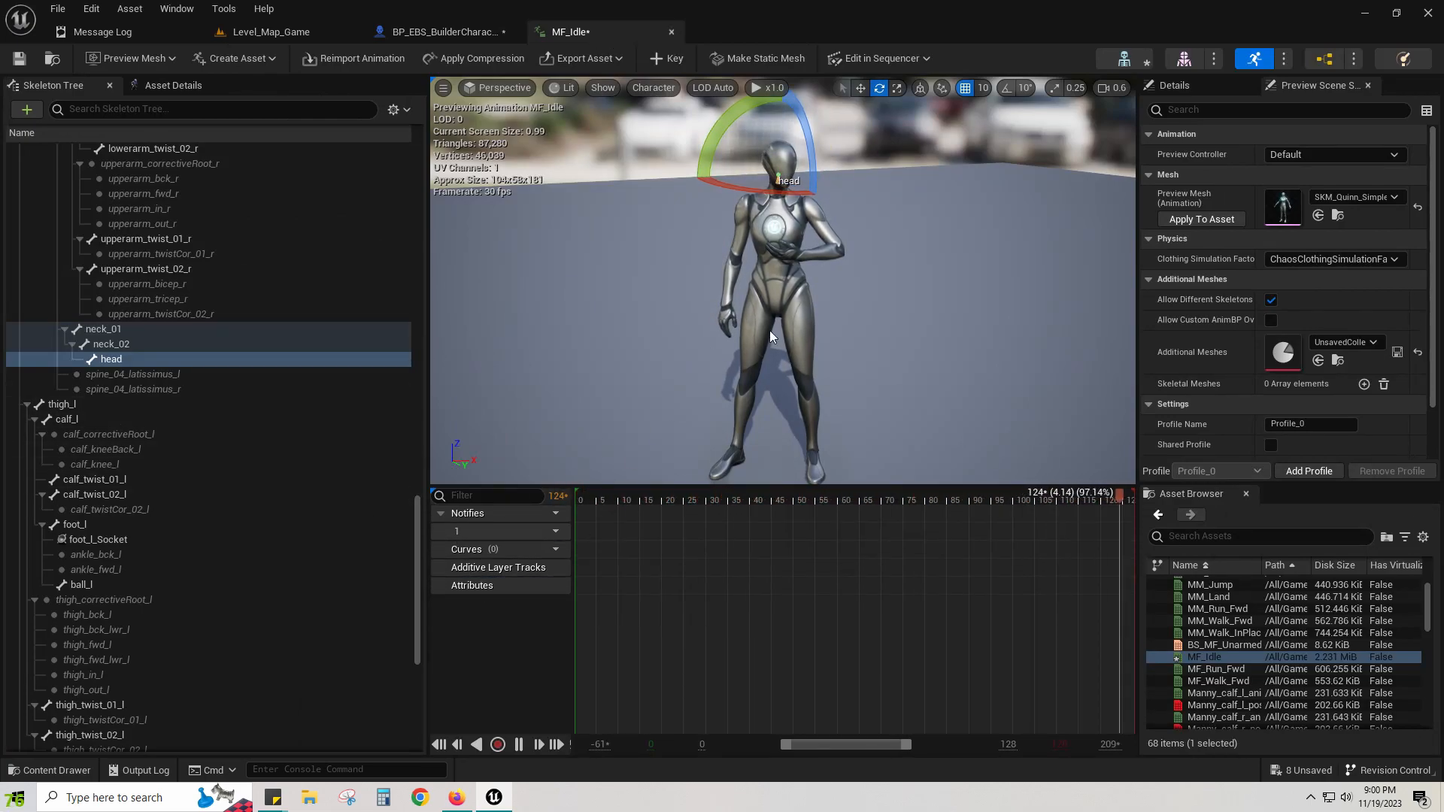
# Step: Try raising the left leg by rotating and keying the thigh_l bone in MF_Idle, and remove its layer track
pyautogui.click(301, 403)
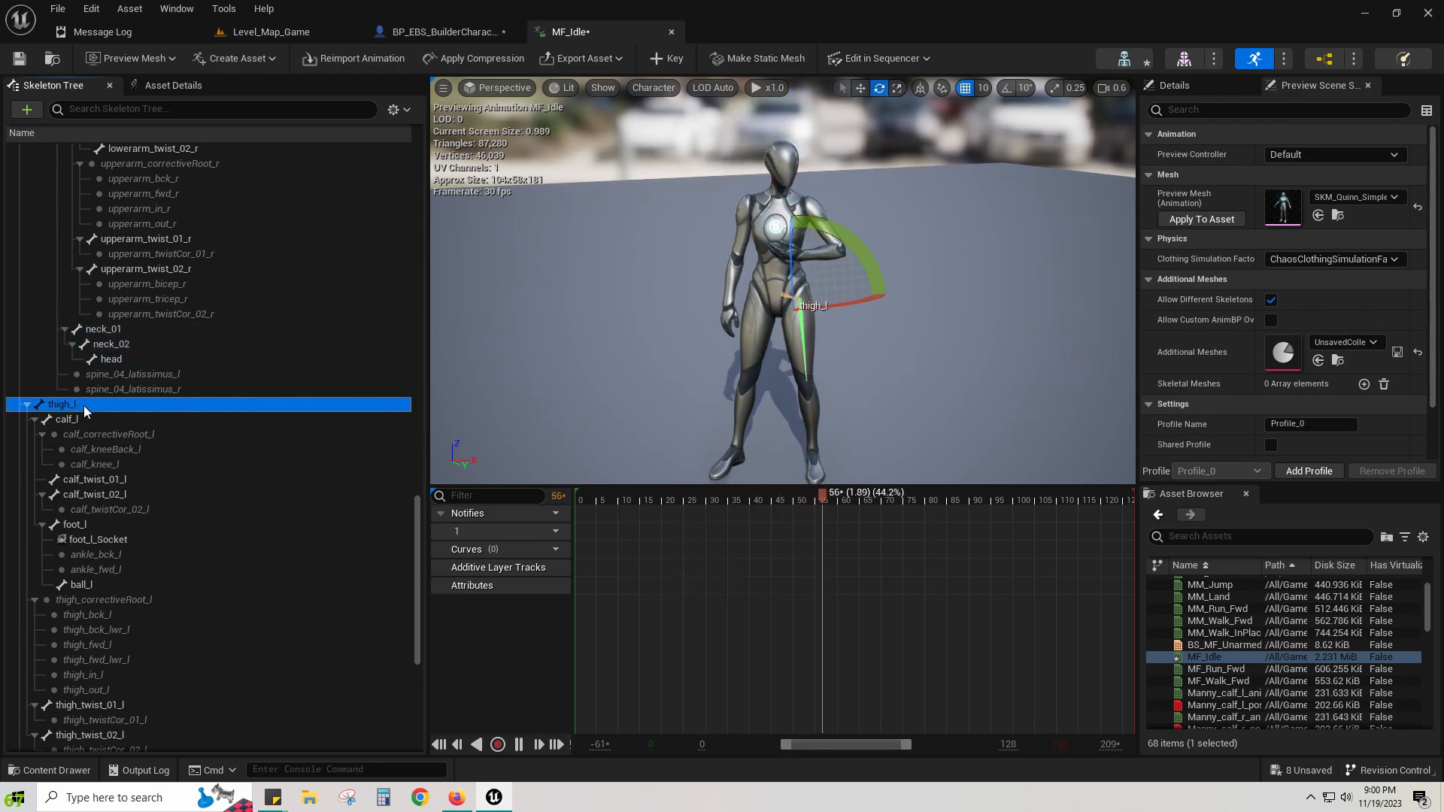
pyautogui.moveTo(863, 254); pyautogui.dragTo(783, 223)
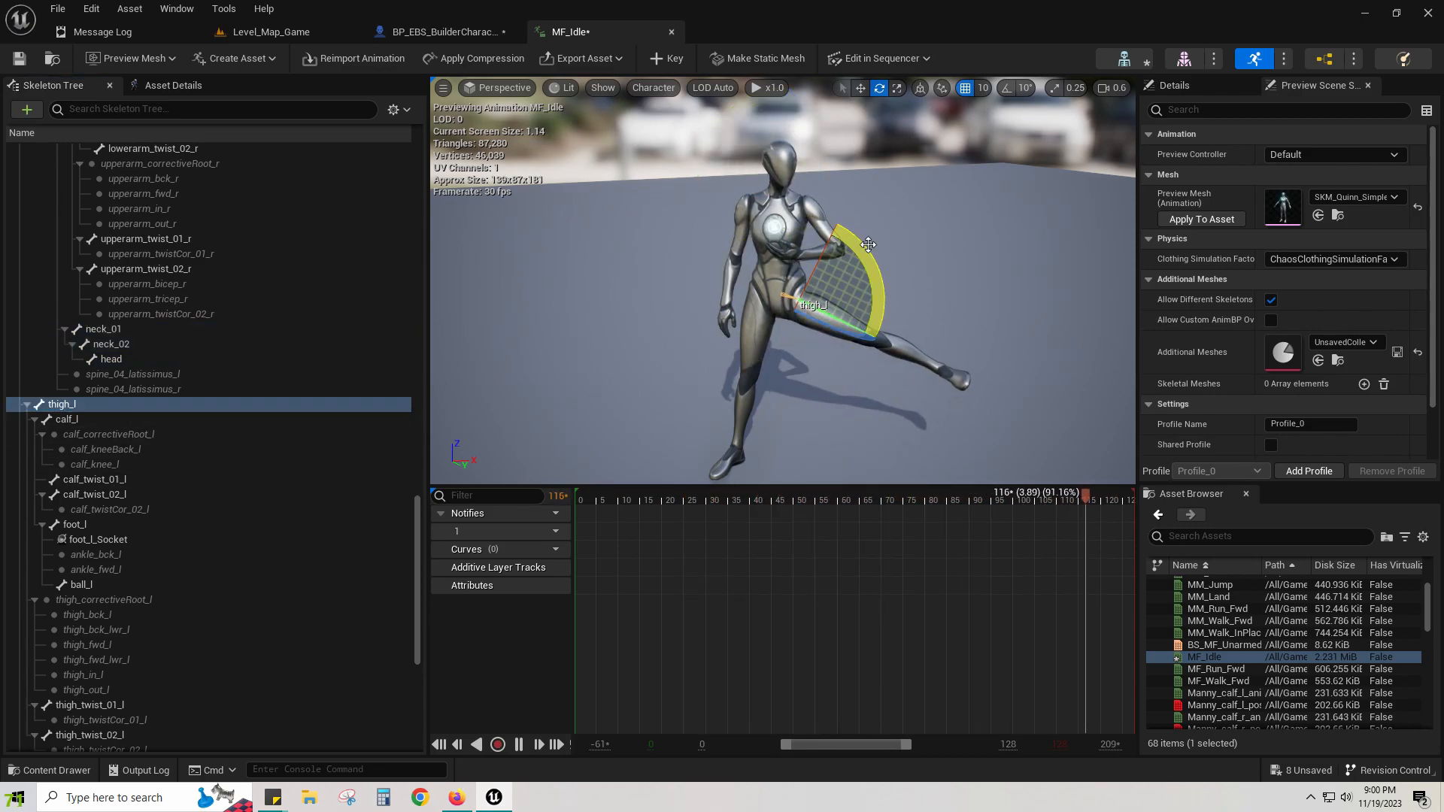
pyautogui.click(666, 58)
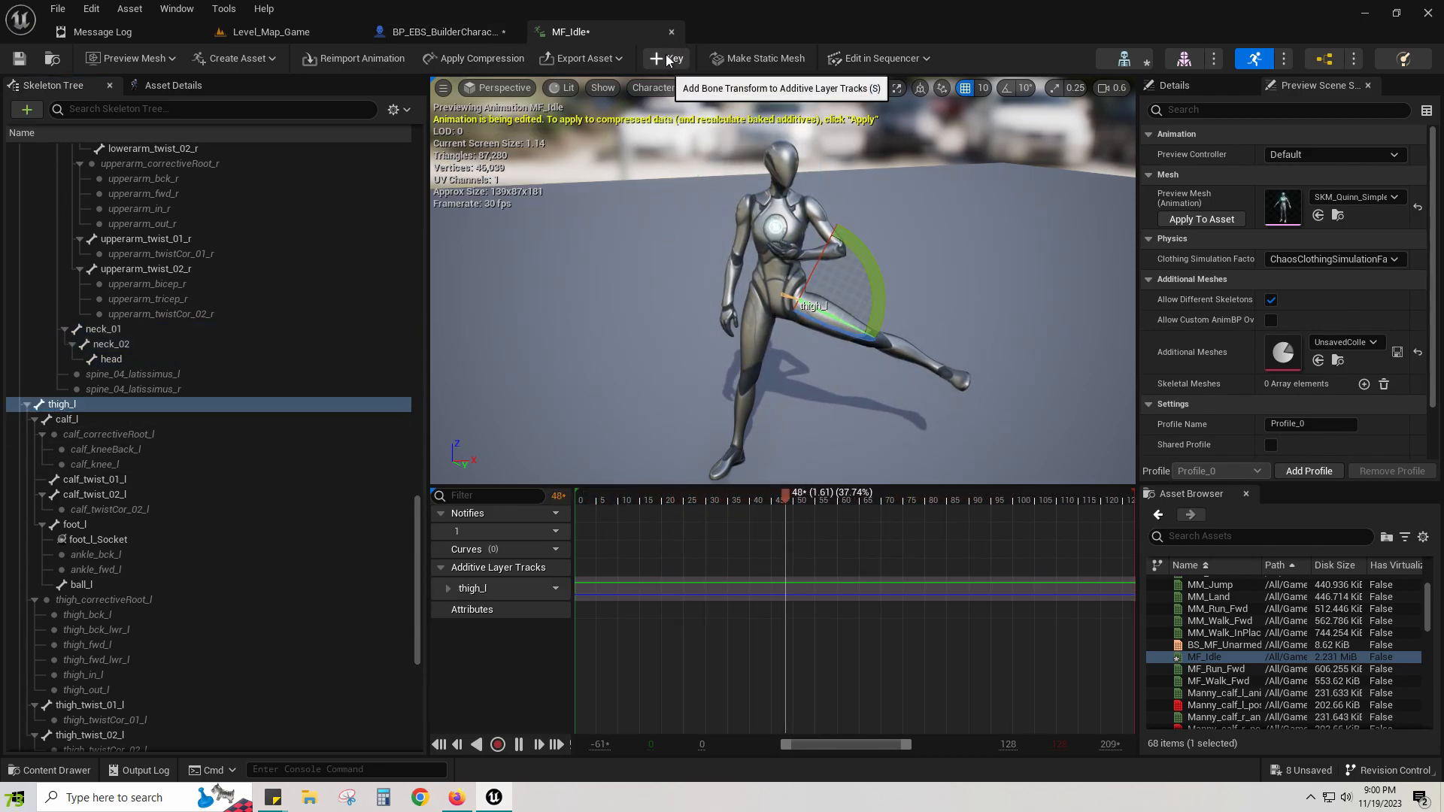
pyautogui.click(444, 32)
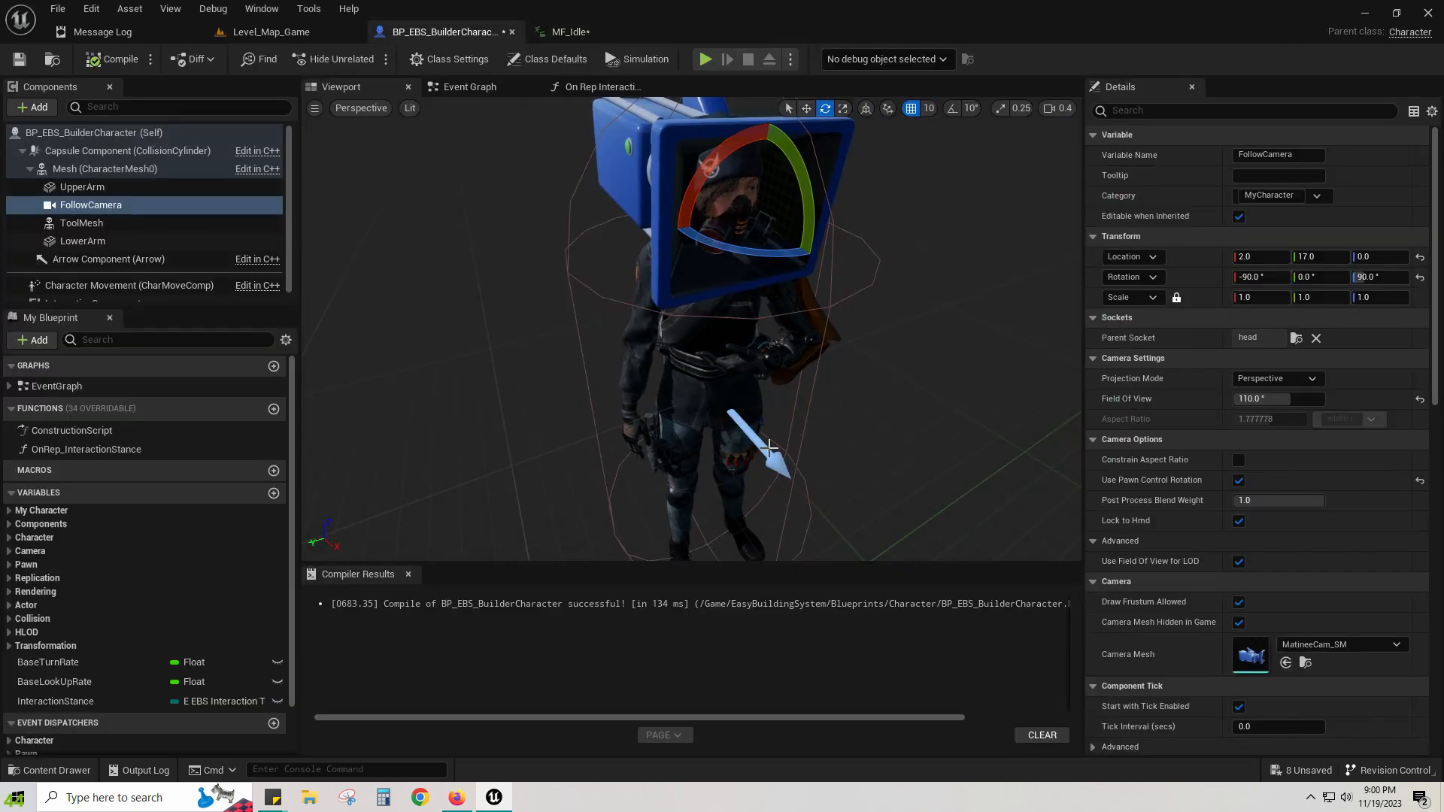
pyautogui.click(574, 33)
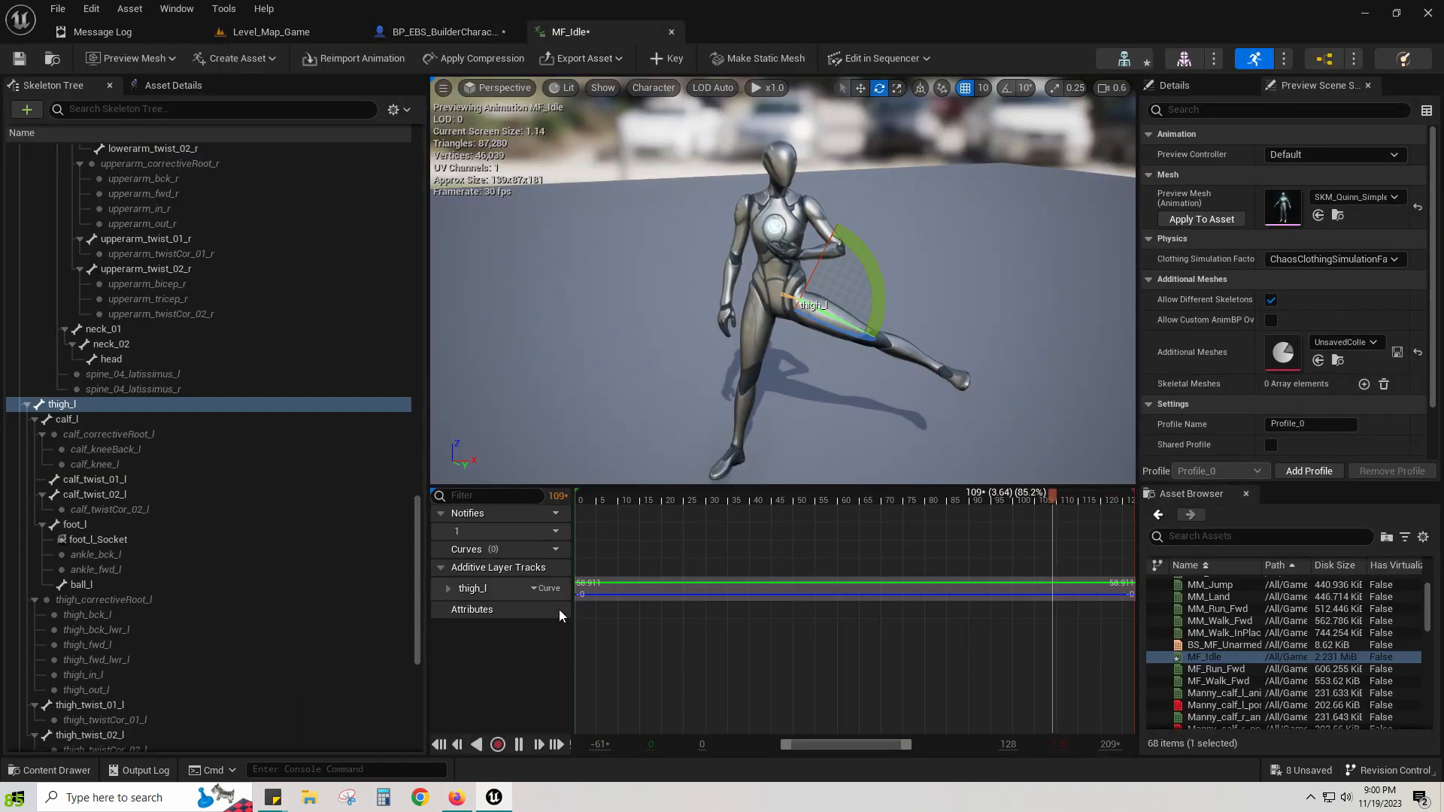
pyautogui.press('Delete')
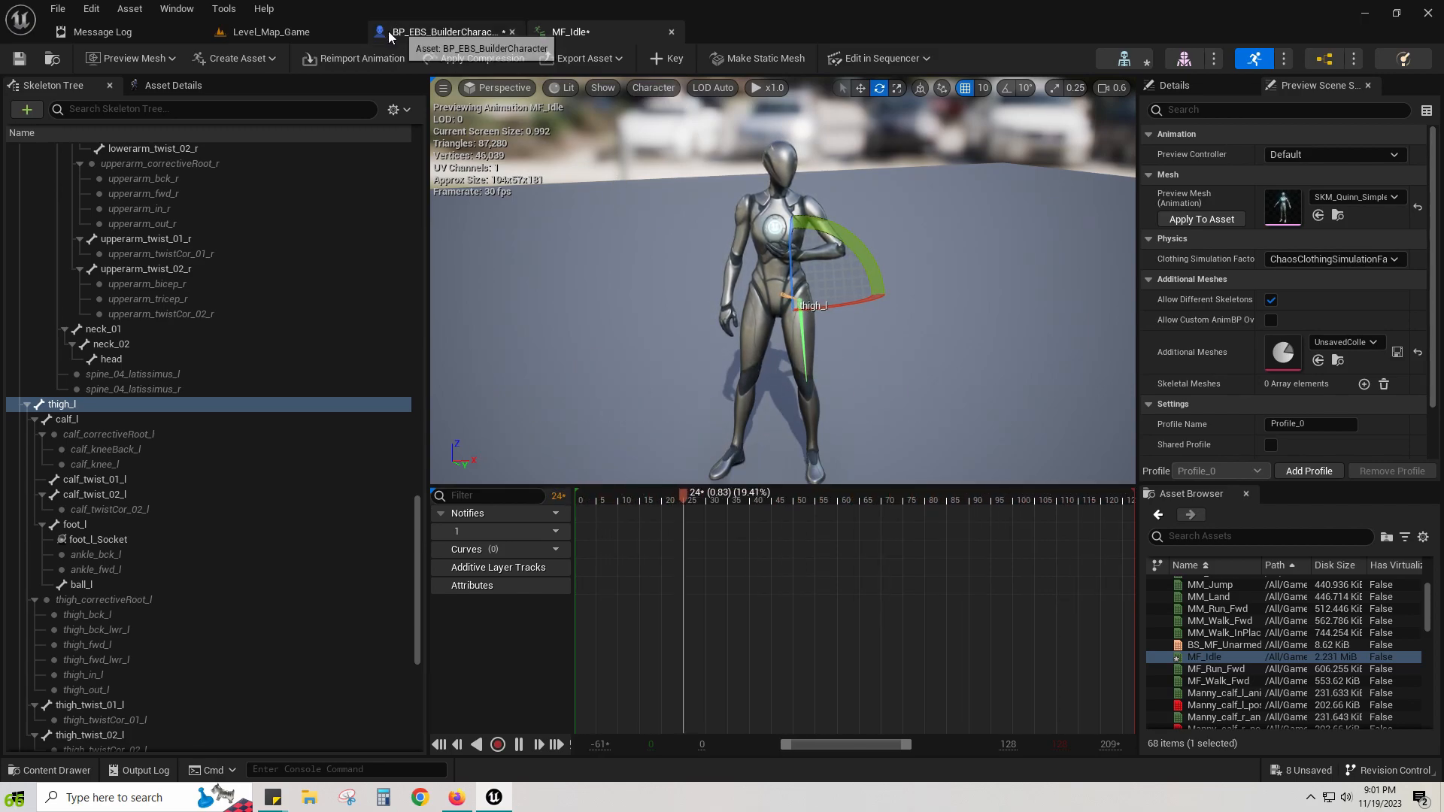
# Step: Switch to the Level_Map_Game level
pyautogui.click(276, 36)
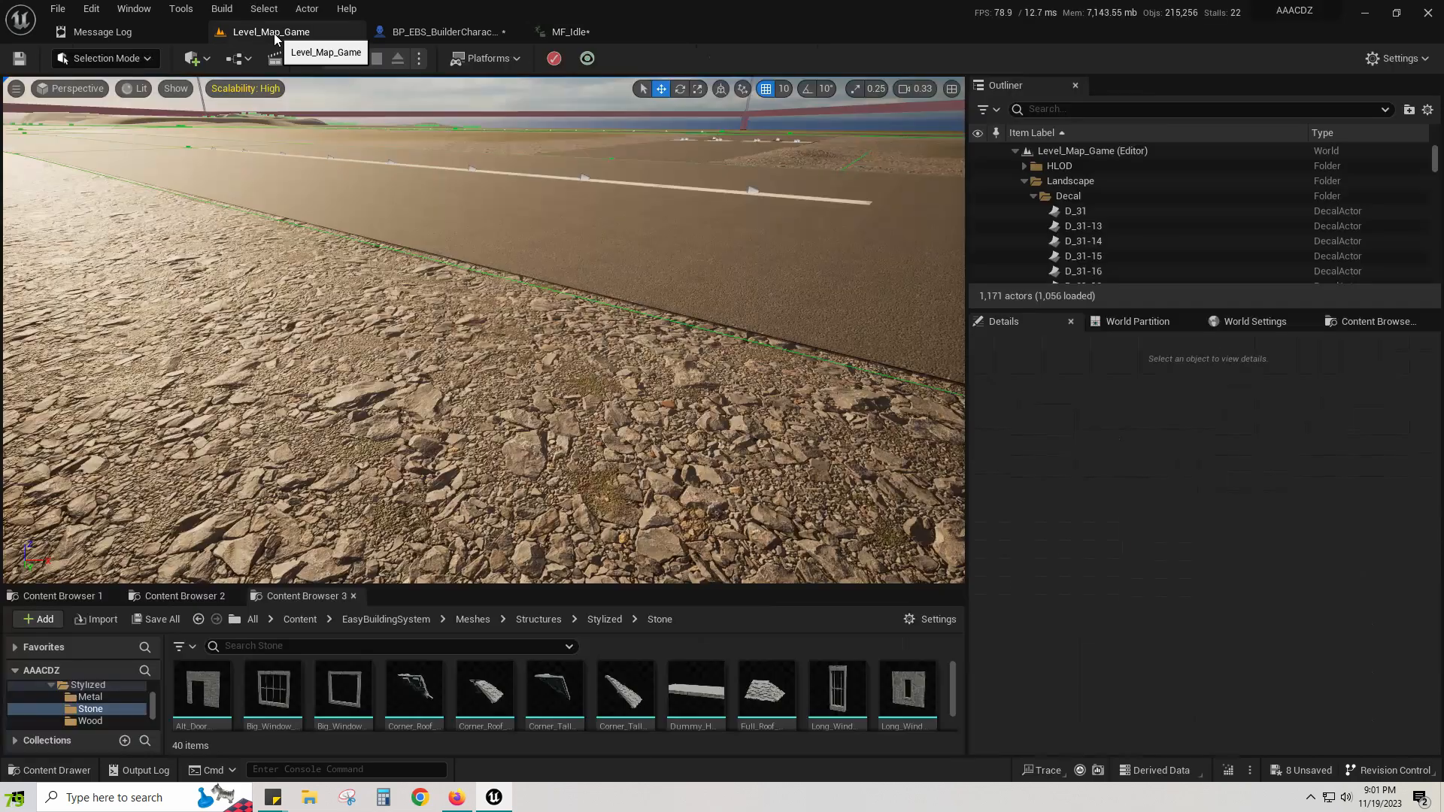
pyautogui.moveTo(511, 305)
pyautogui.mouseDown(button='right')
pyautogui.moveTo(443, 241)
pyautogui.moveTo(644, 248)
pyautogui.moveTo(504, 300)
pyautogui.mouseUp(button='right')
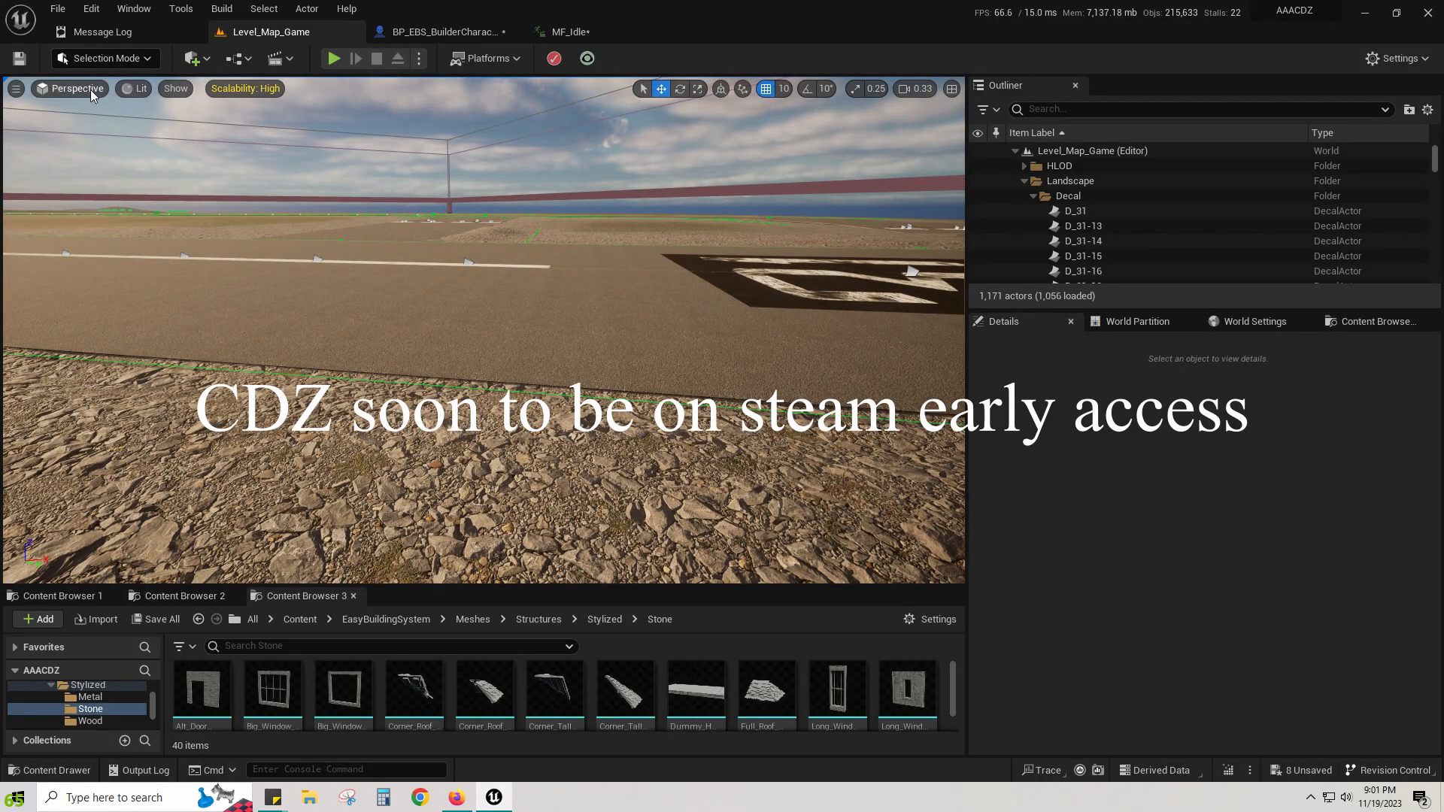
# Step: Enable the advanced Grass show flag in the level viewport and look over the vegetation along the road
pyautogui.click(175, 89)
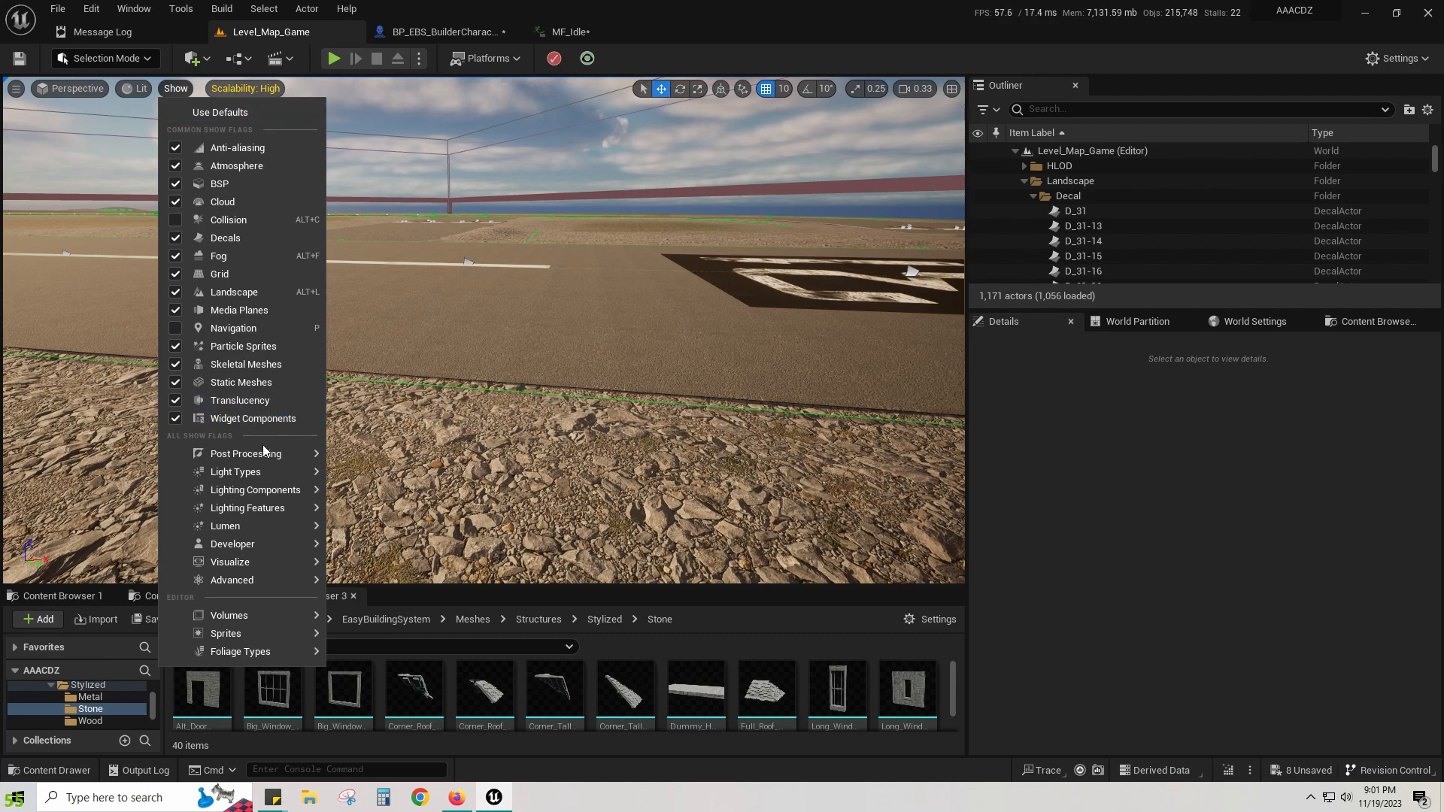
pyautogui.moveTo(267, 525)
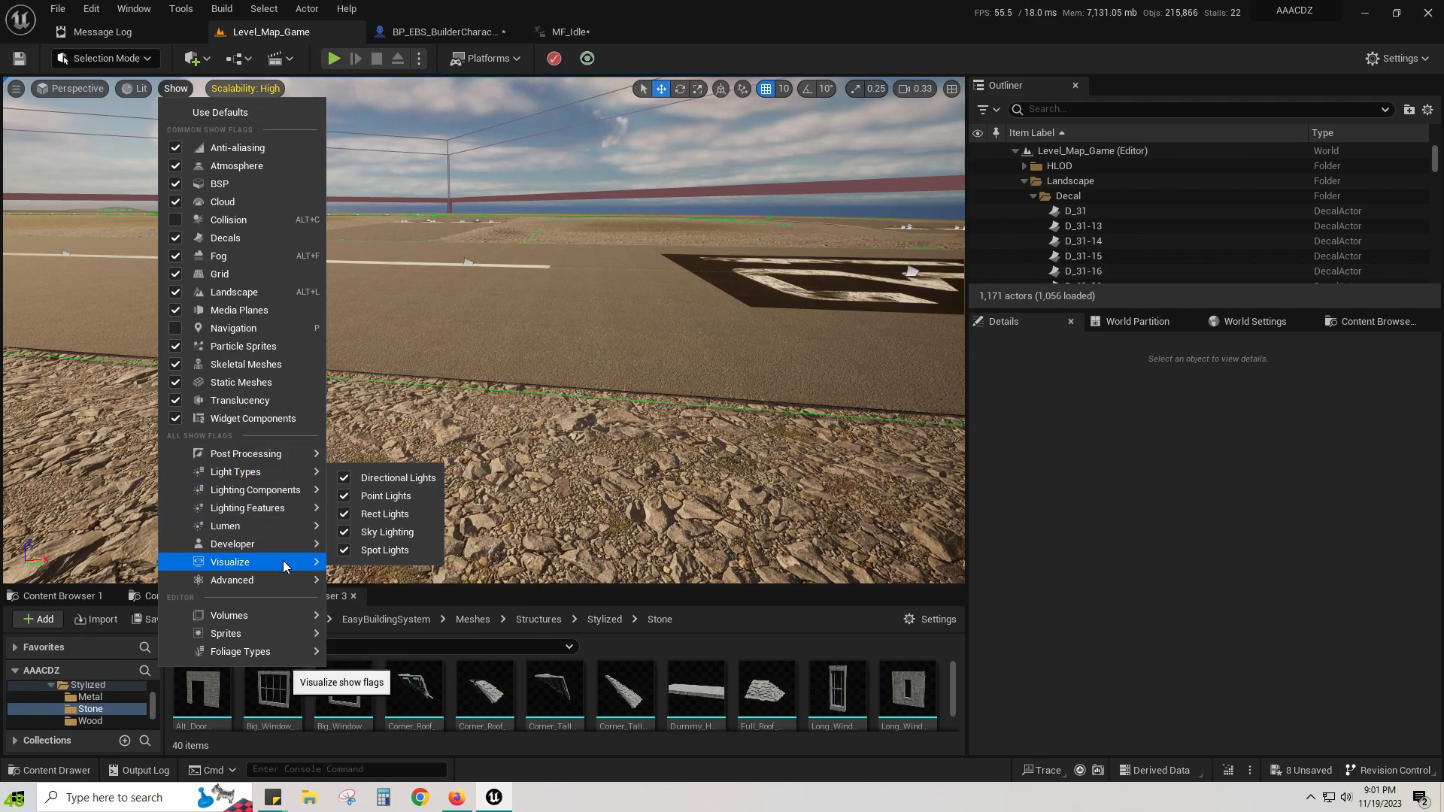
pyautogui.moveTo(283, 561)
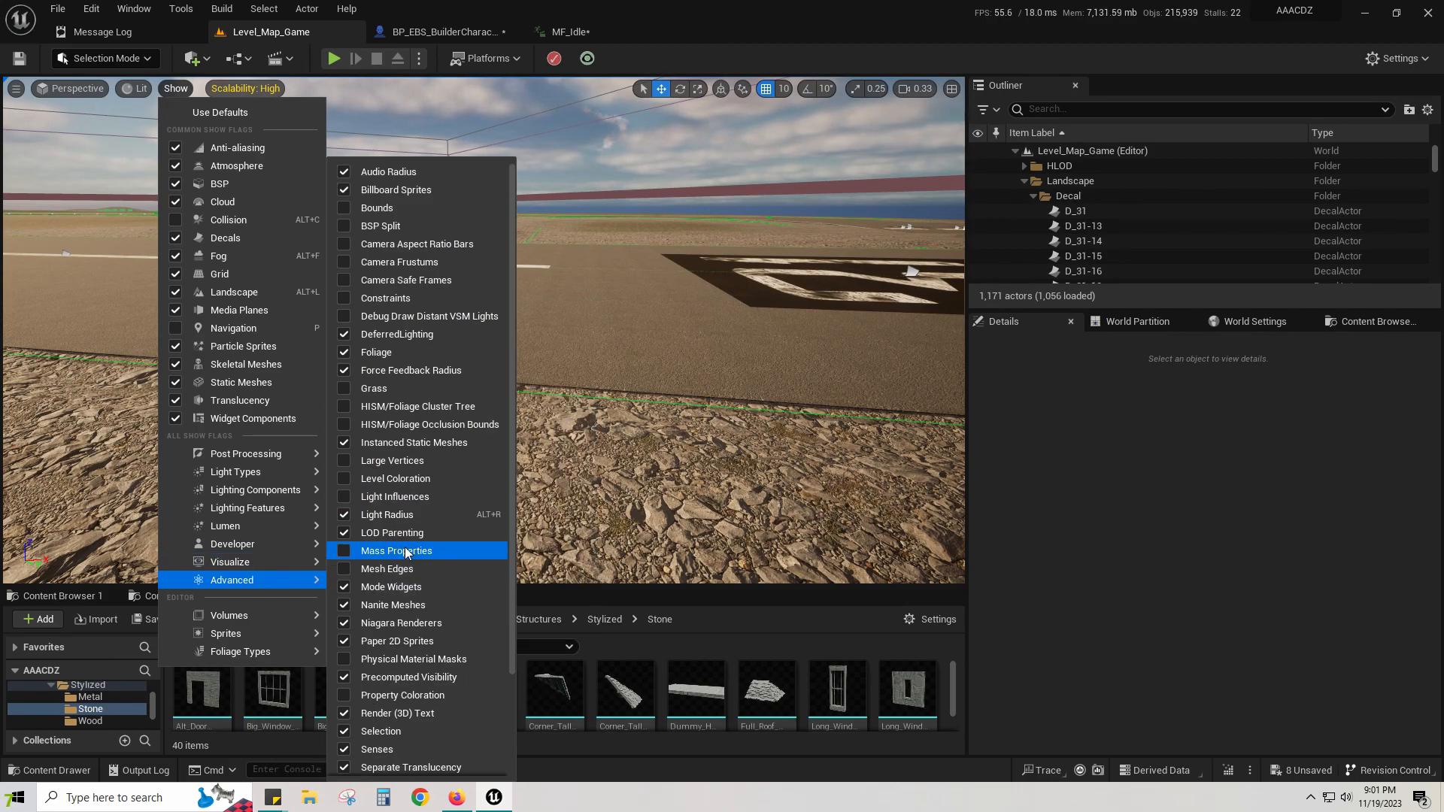
pyautogui.click(346, 390)
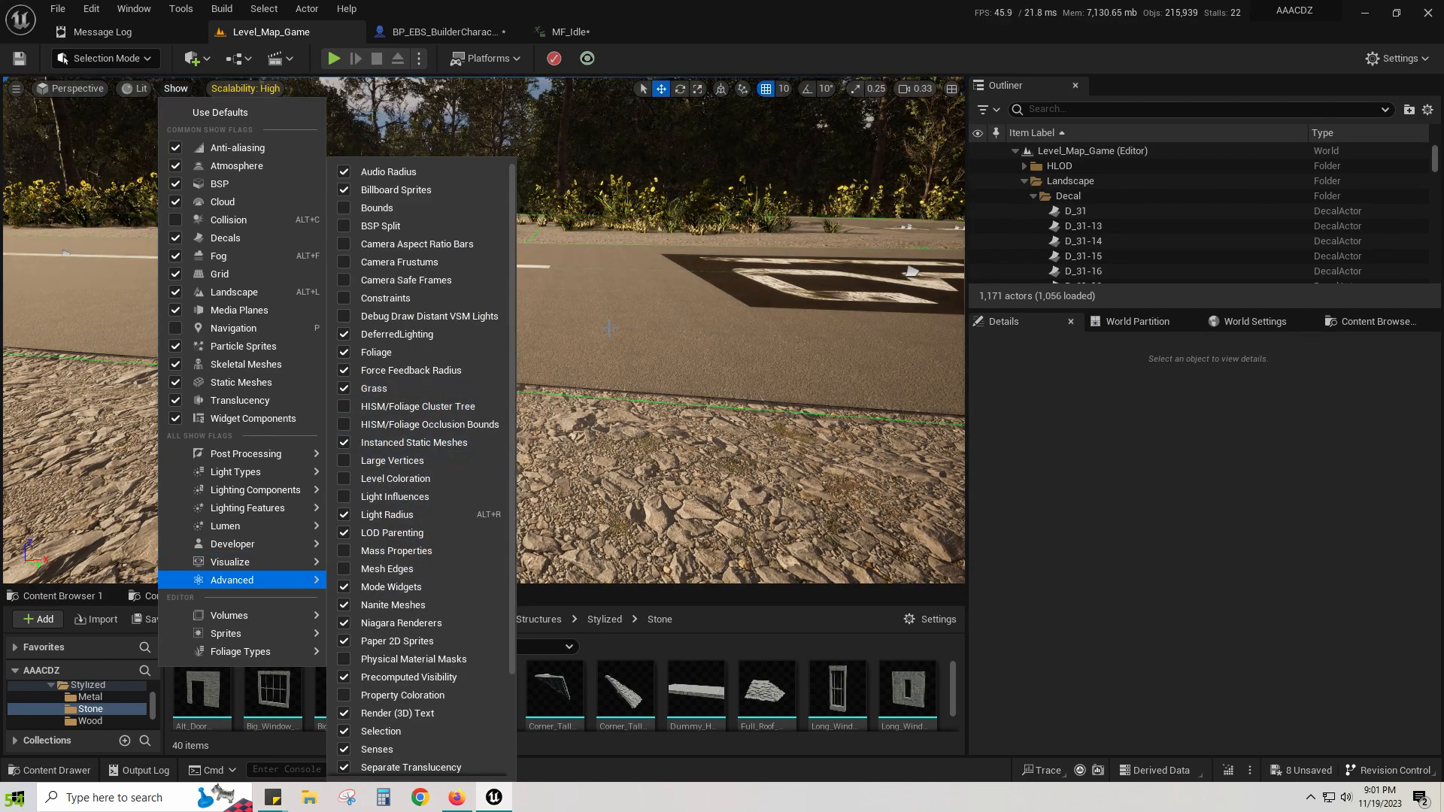
pyautogui.click(664, 534)
pyautogui.moveTo(527, 511); pyautogui.dragTo(587, 497, button='right')
pyautogui.press('Escape')
pyautogui.moveTo(519, 404); pyautogui.dragTo(662, 403, button='right')
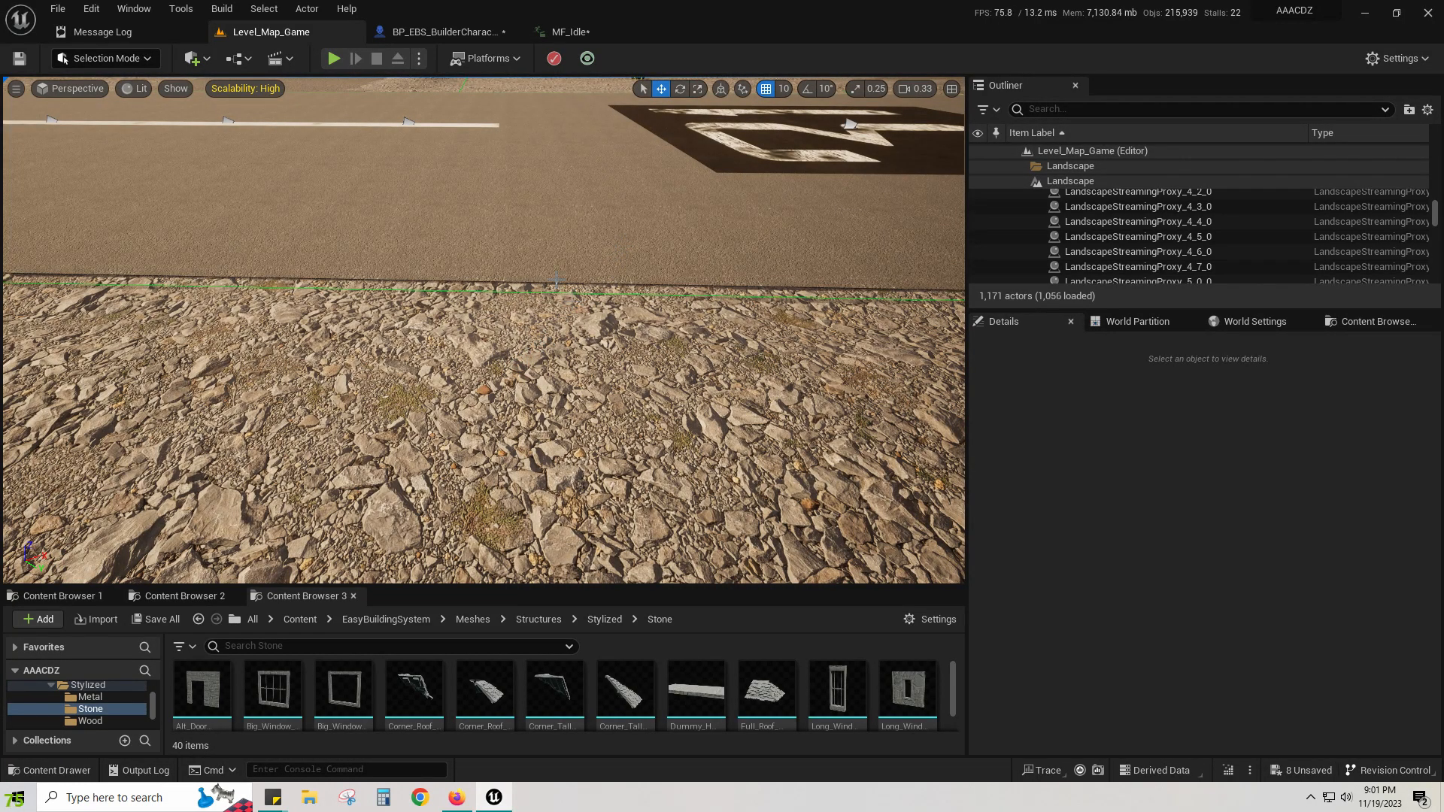
pyautogui.moveTo(662, 402); pyautogui.dragTo(451, 316, button='right')
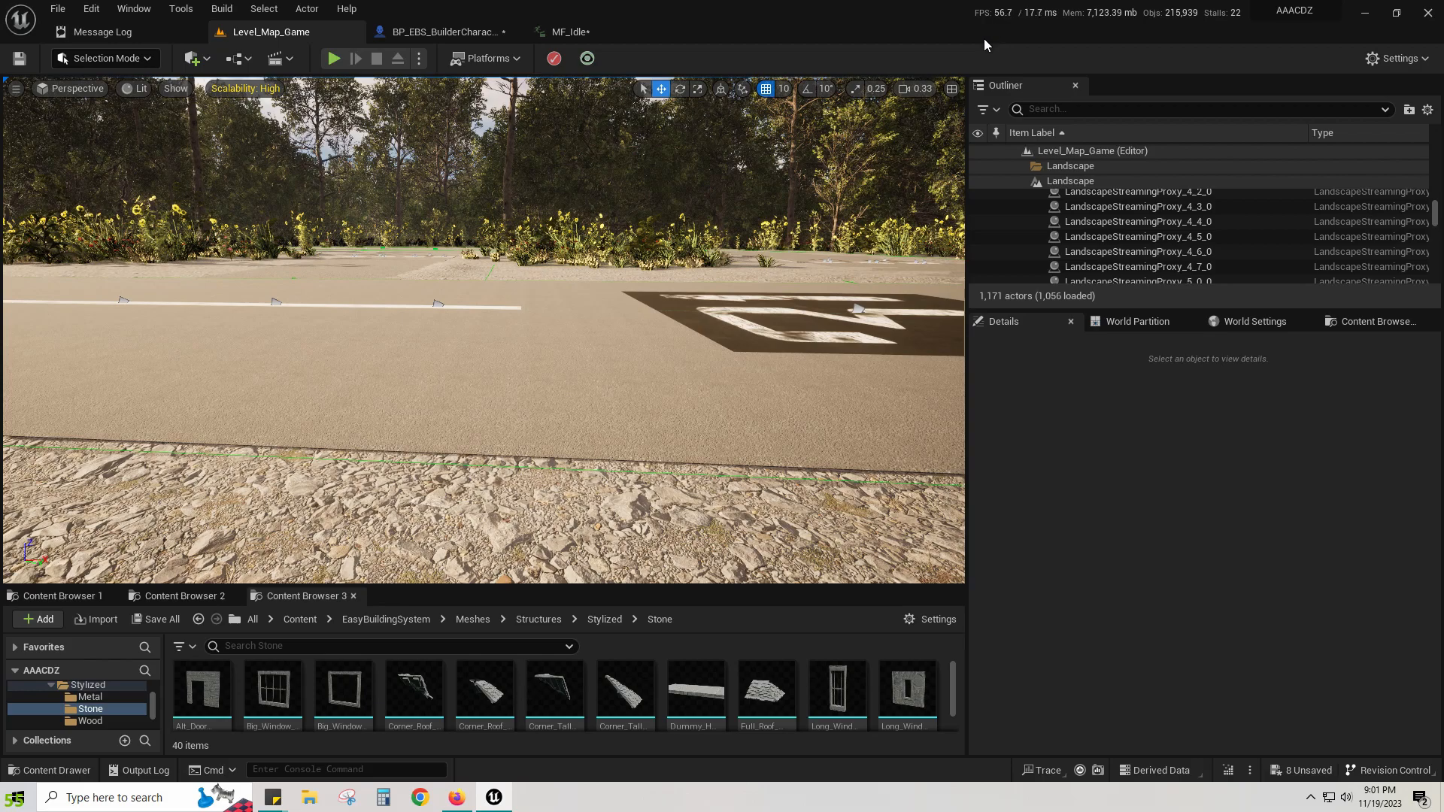
# Step: Turn off the advanced Grass show flag in the level viewport
pyautogui.click(173, 92)
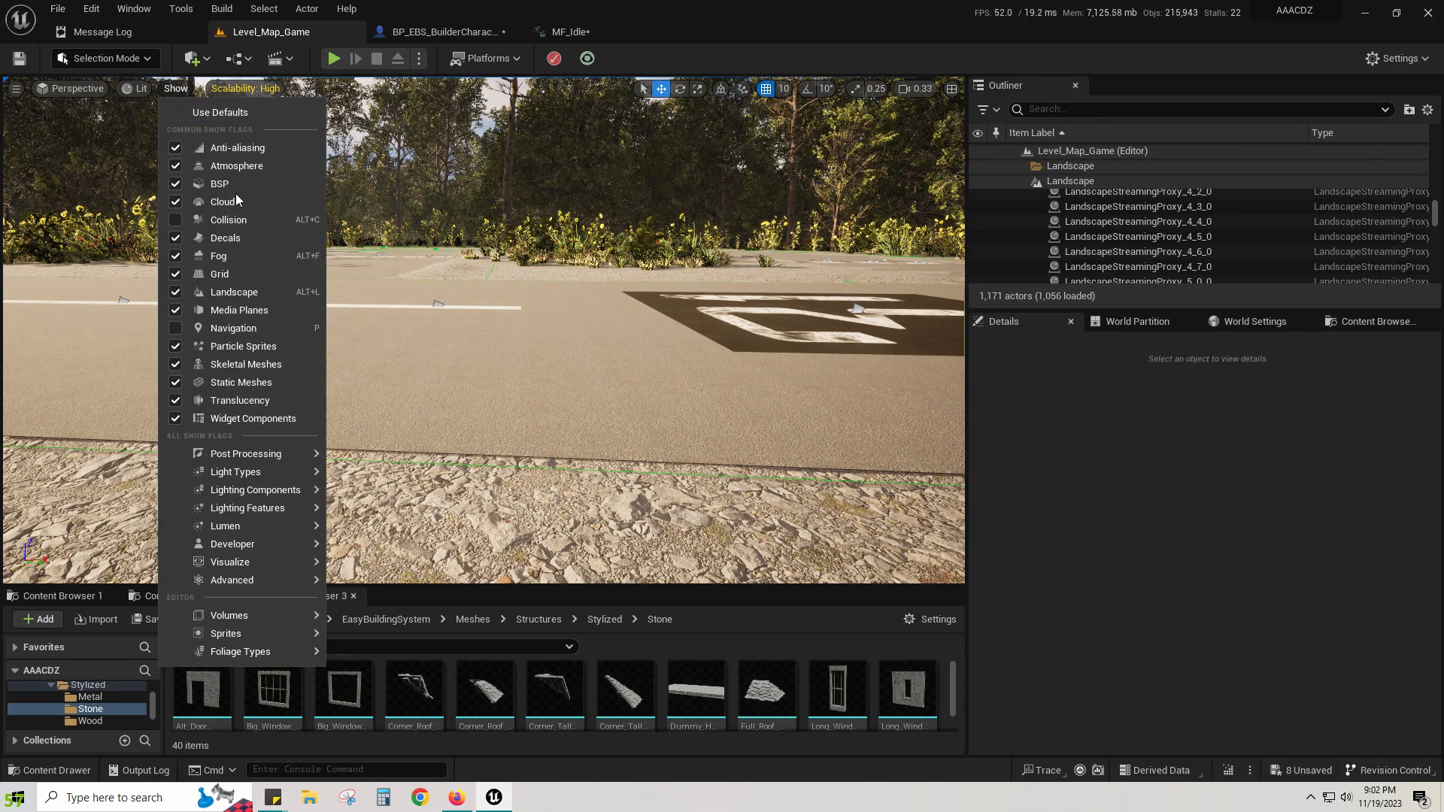
pyautogui.moveTo(273, 562)
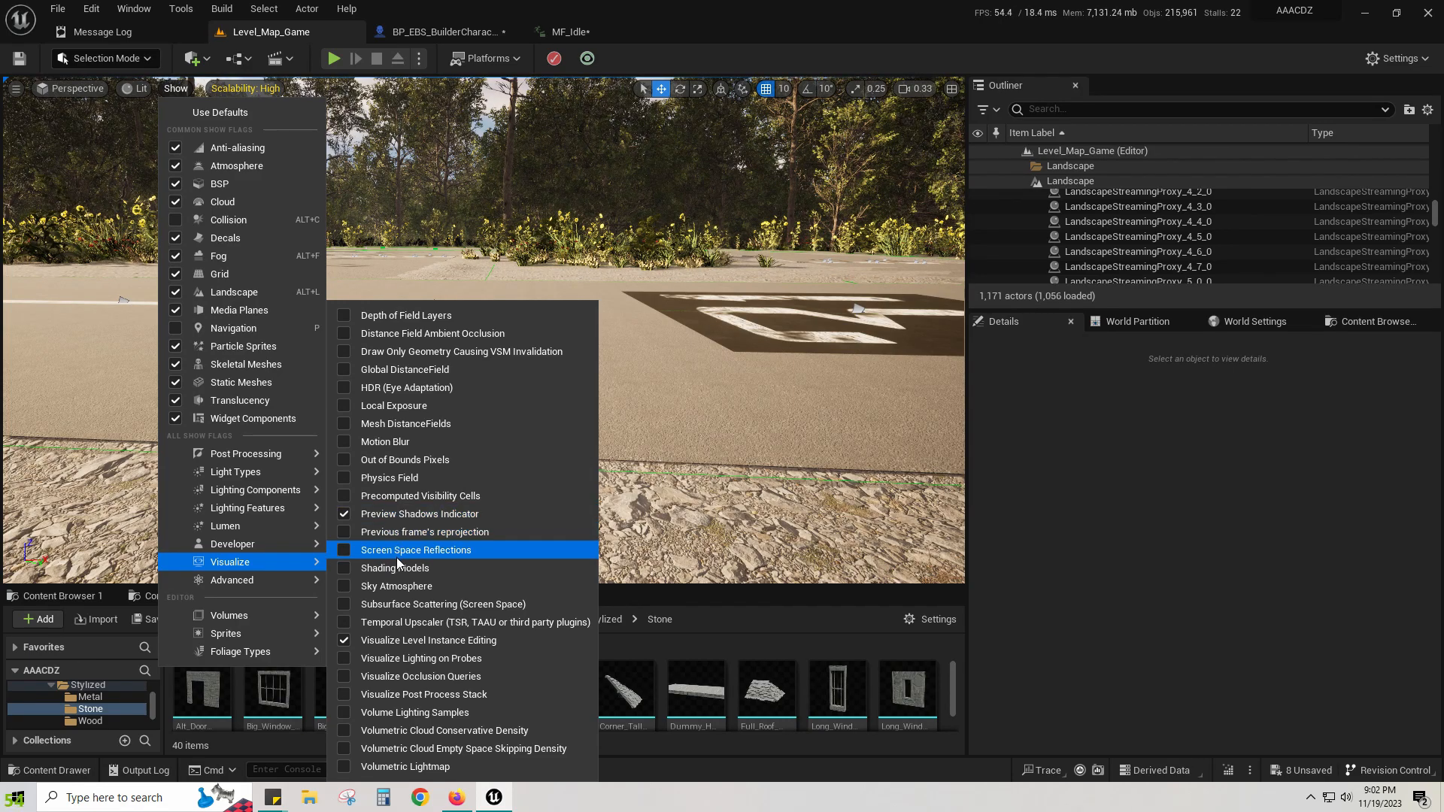
pyautogui.moveTo(305, 583)
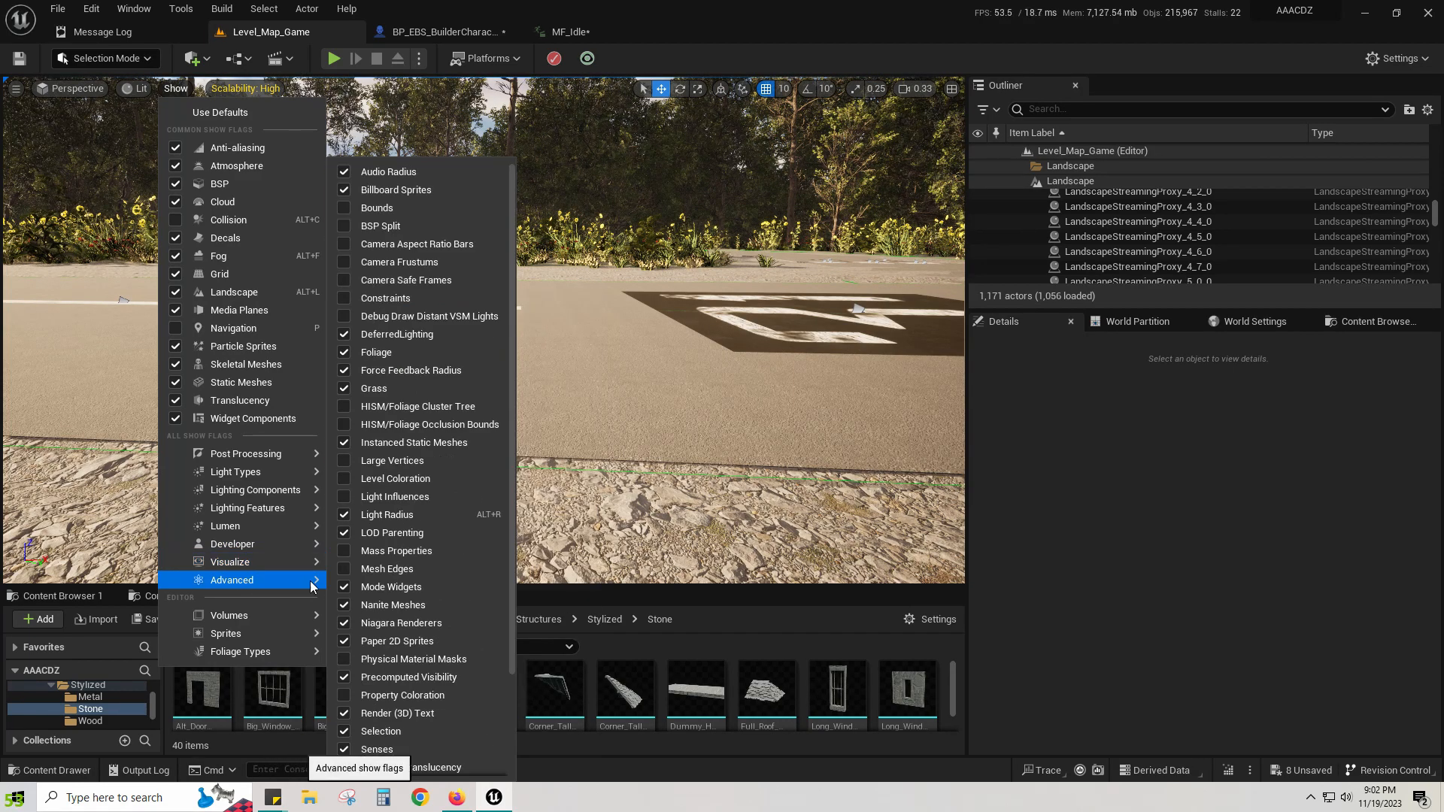
pyautogui.click(345, 388)
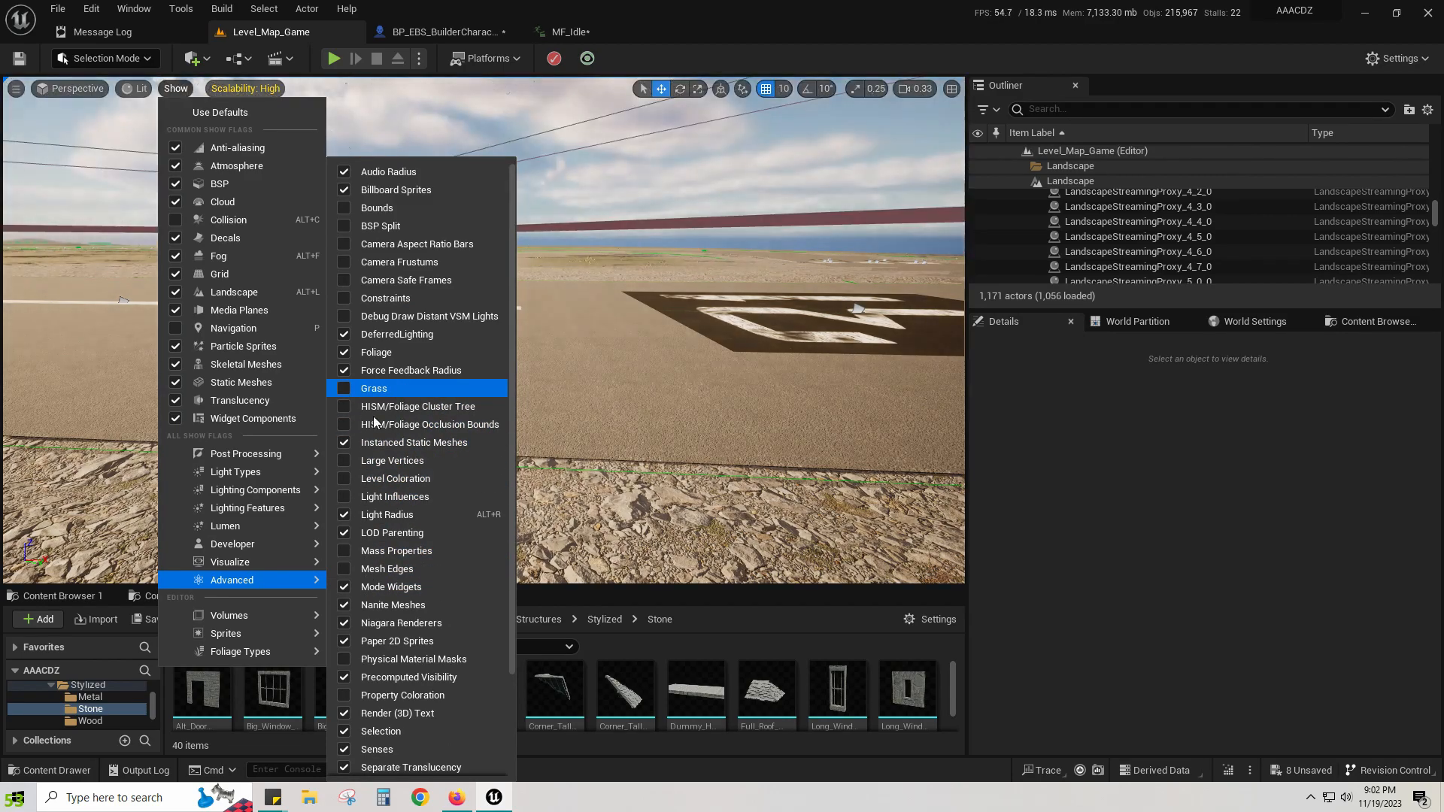
pyautogui.click(648, 513)
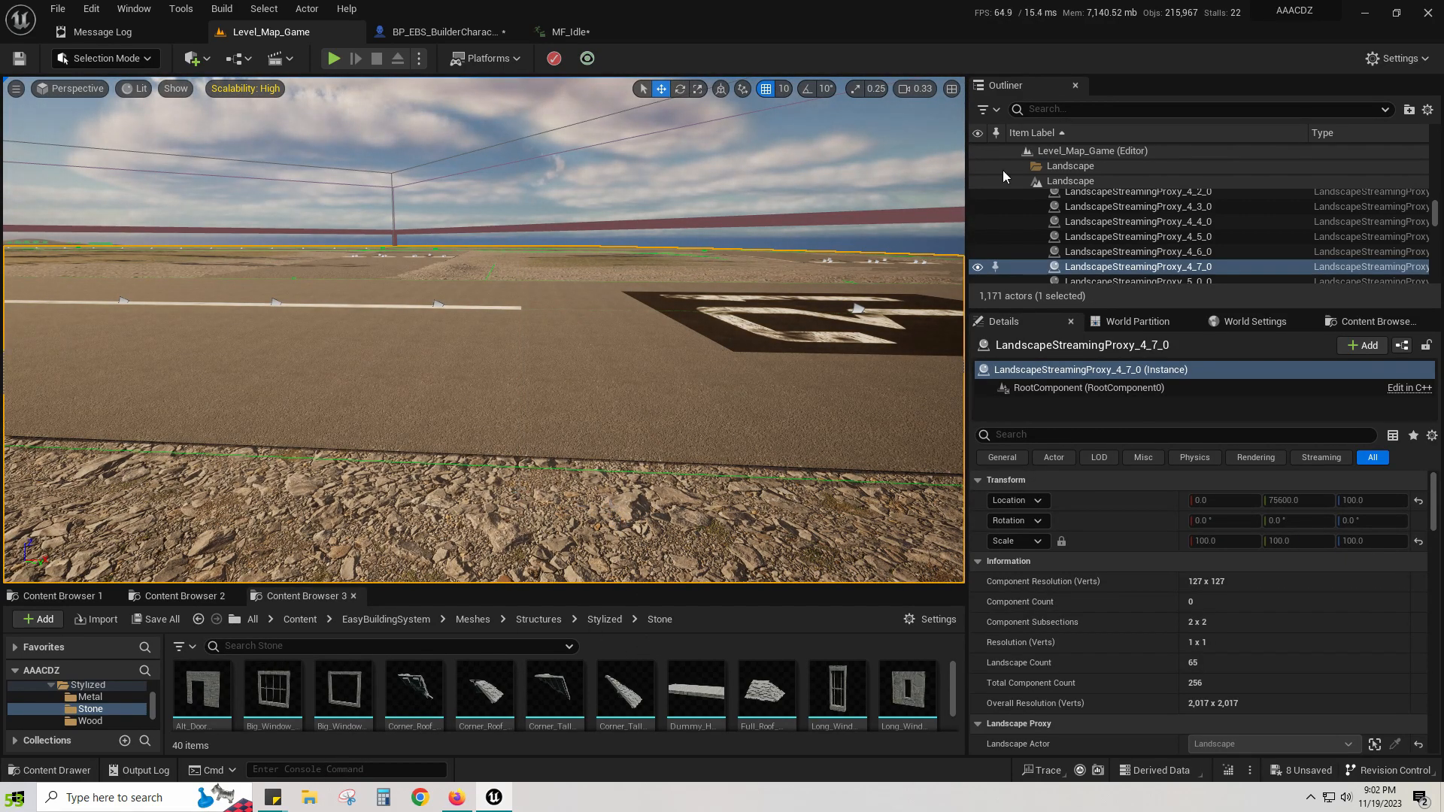
# Step: Add a level sequence to the map and save it as NewLevelSequence2 in the AAACDZ folder
pyautogui.moveTo(690, 294); pyautogui.dragTo(737, 338, button='right')
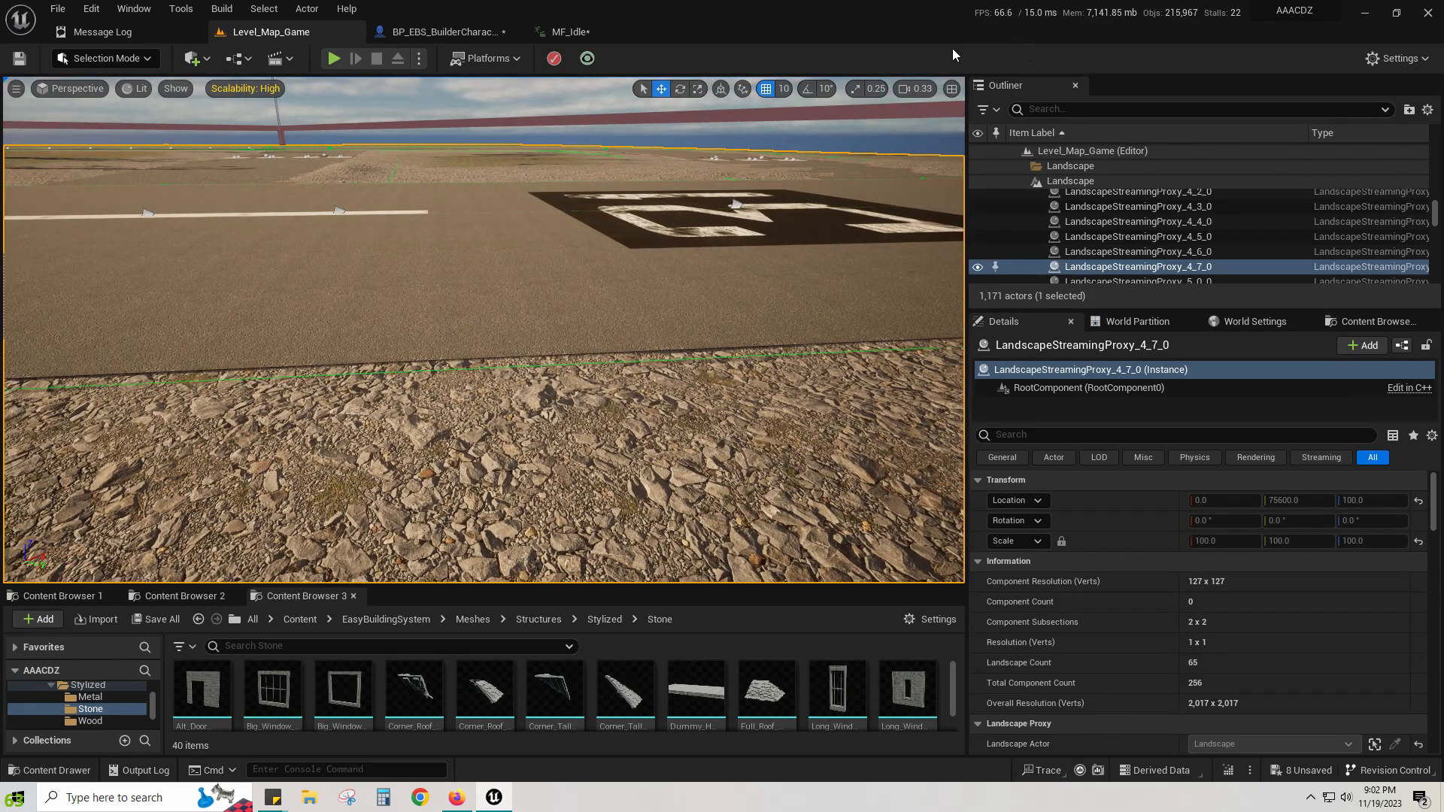
pyautogui.moveTo(422, 505); pyautogui.dragTo(385, 500, button='right')
pyautogui.moveTo(317, 106); pyautogui.dragTo(296, 96, button='right')
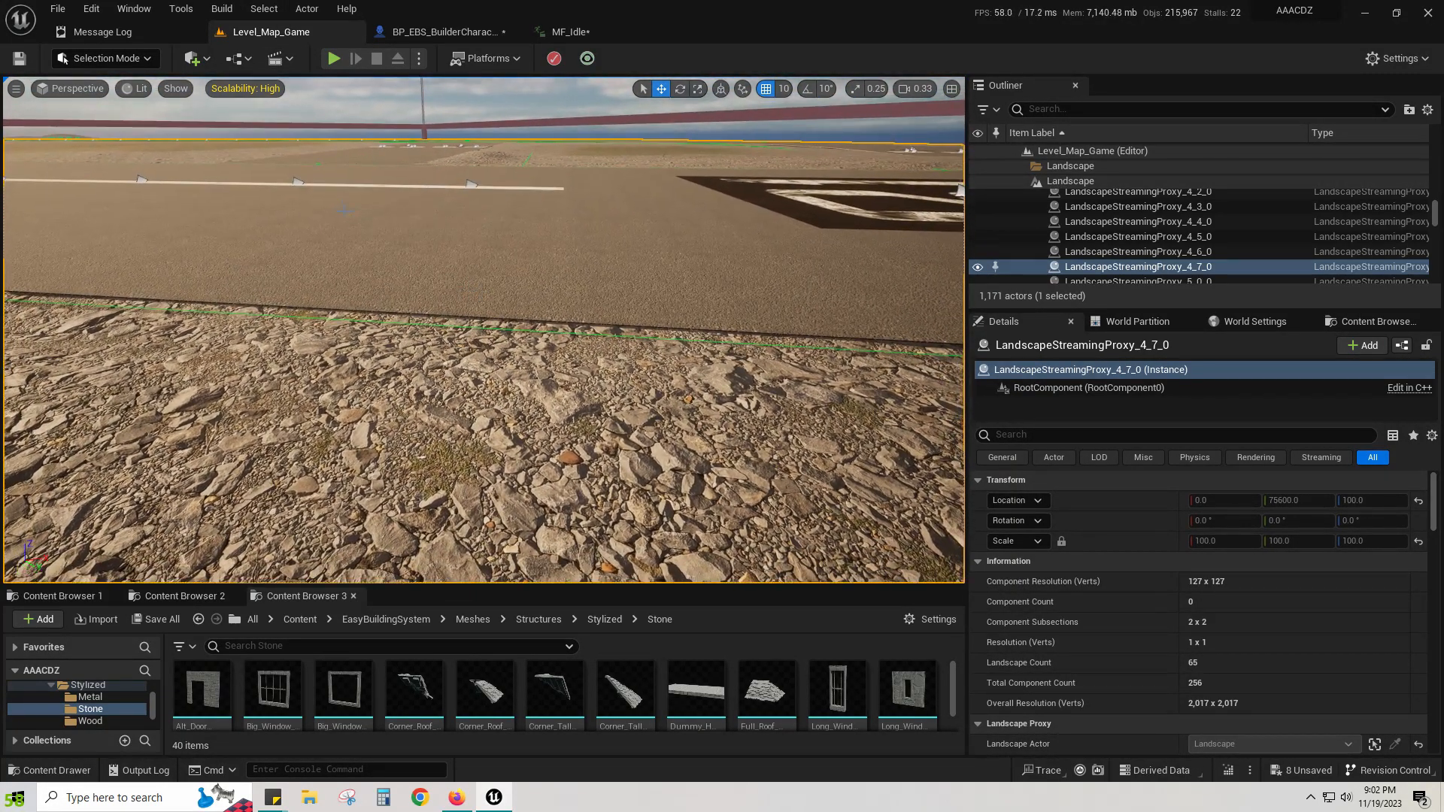
pyautogui.click(285, 60)
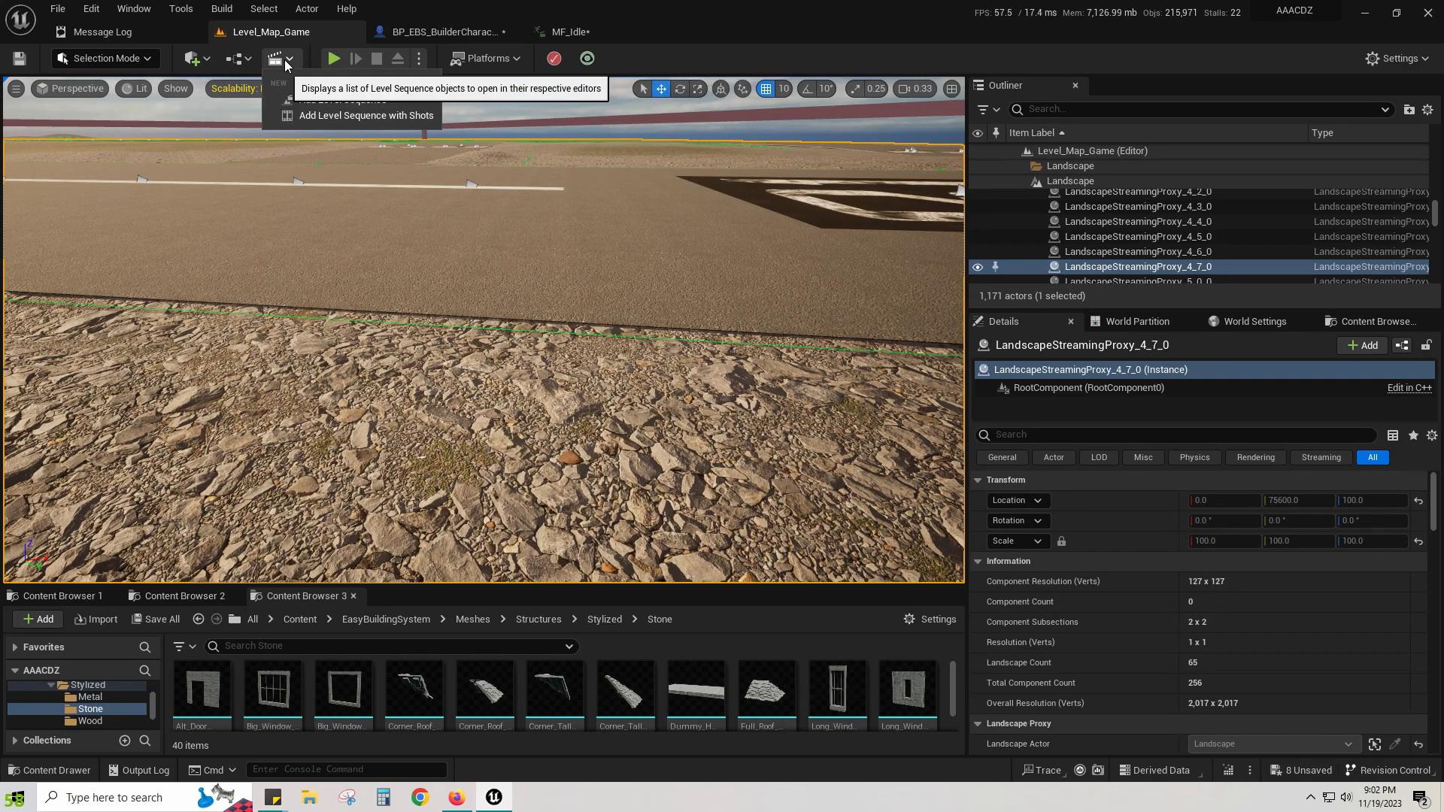
pyautogui.click(343, 100)
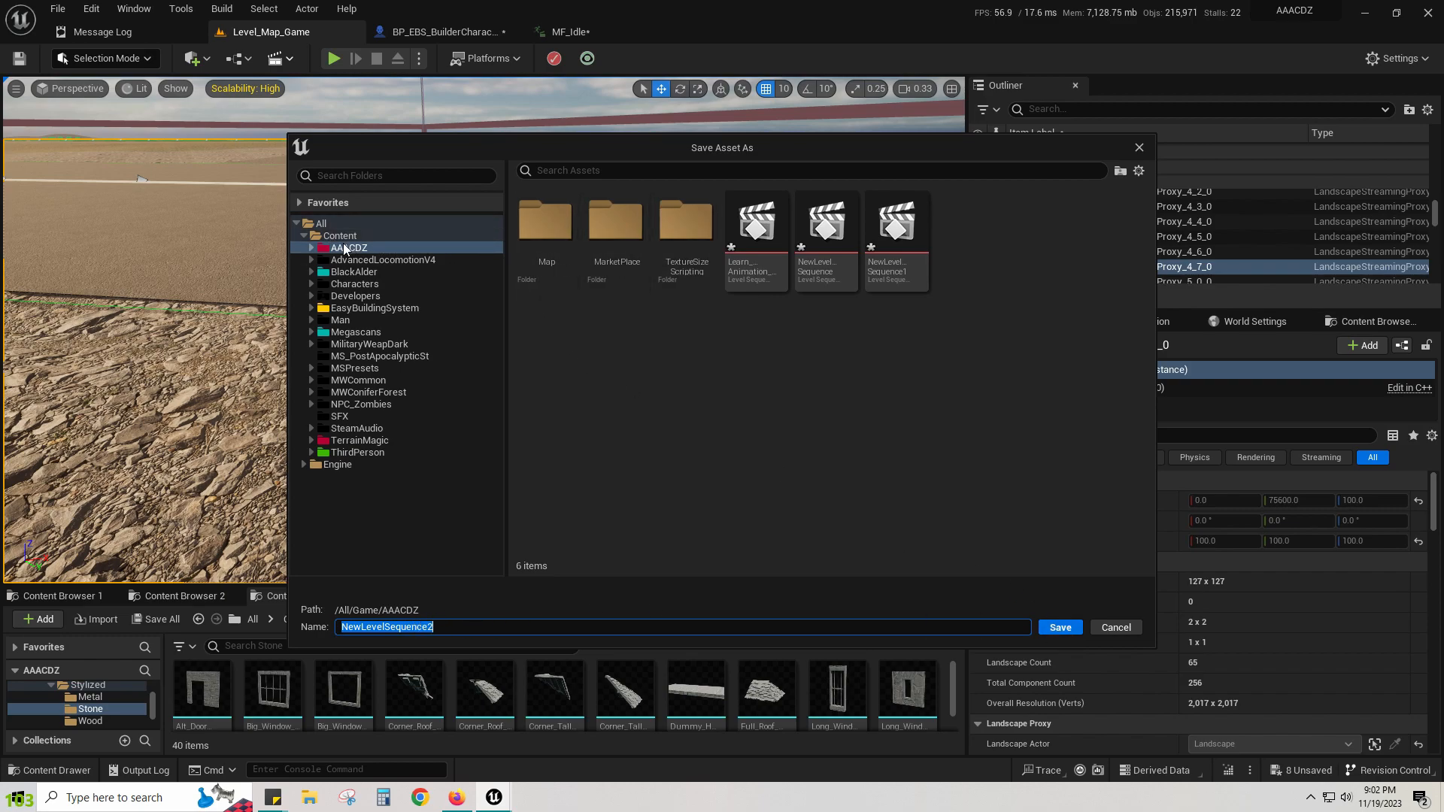
pyautogui.click(1059, 629)
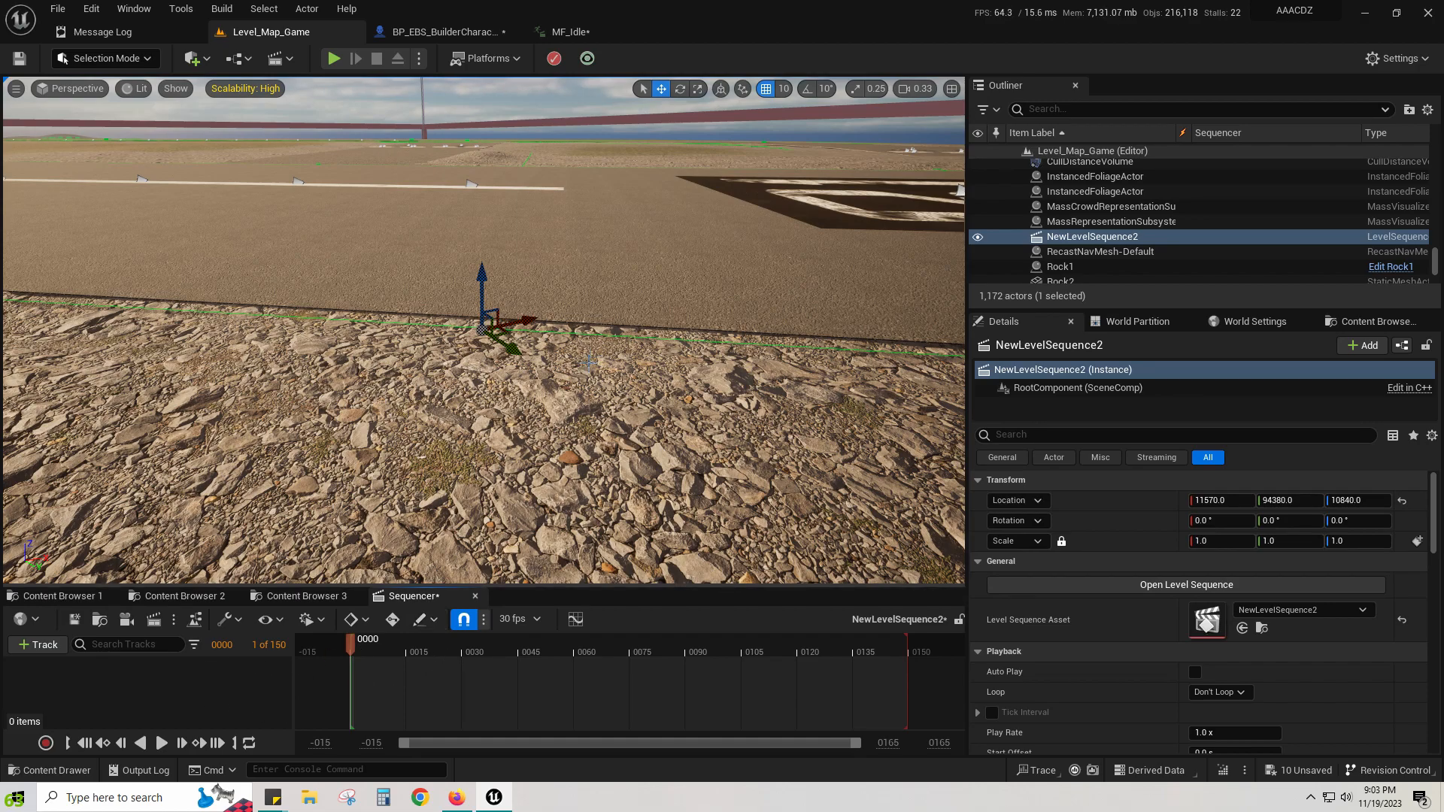
pyautogui.moveTo(481, 331); pyautogui.dragTo(464, 292, button='right')
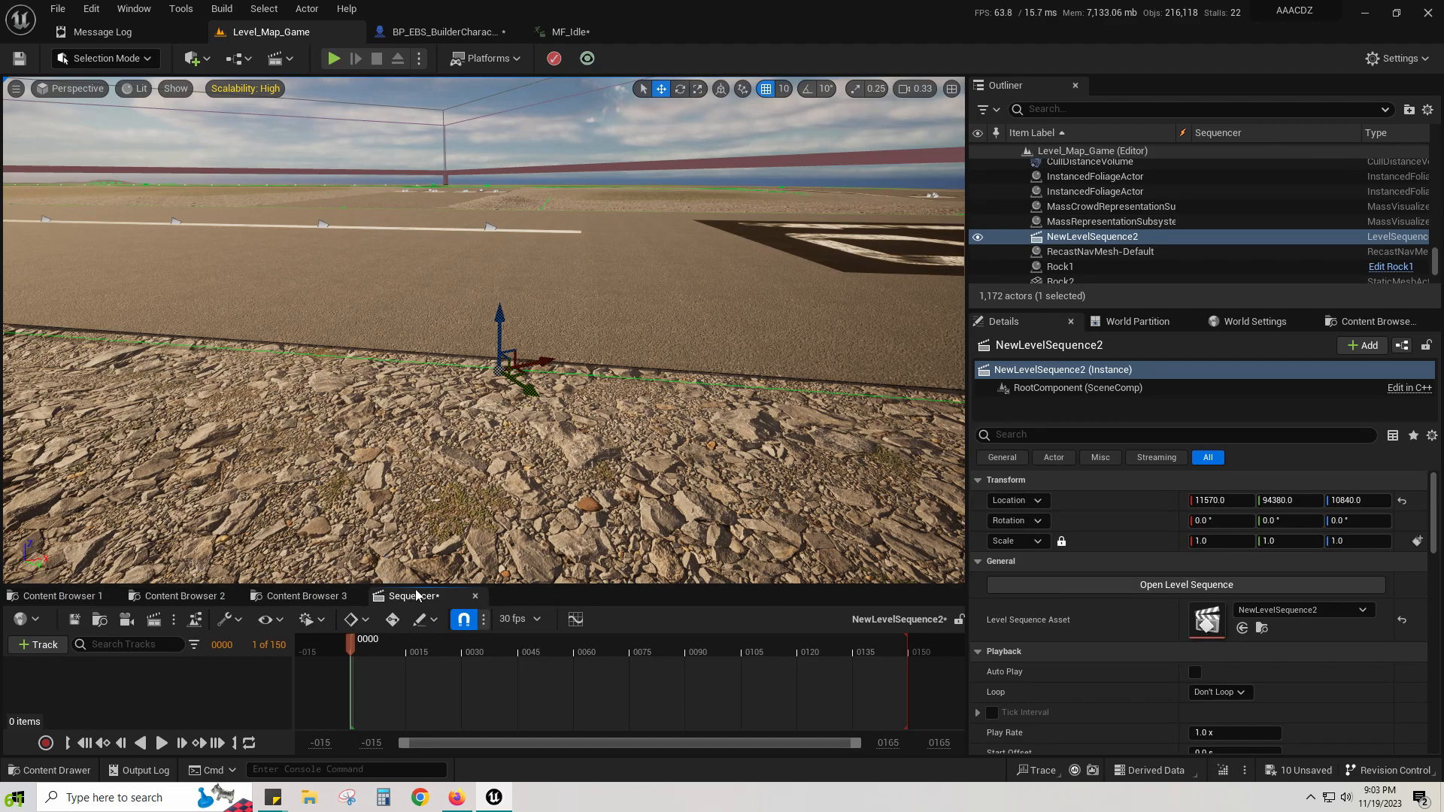
# Step: Place the MF_IDLE_2 animation from the Quinn animations folder into the level at the road's edge
pyautogui.click(61, 595)
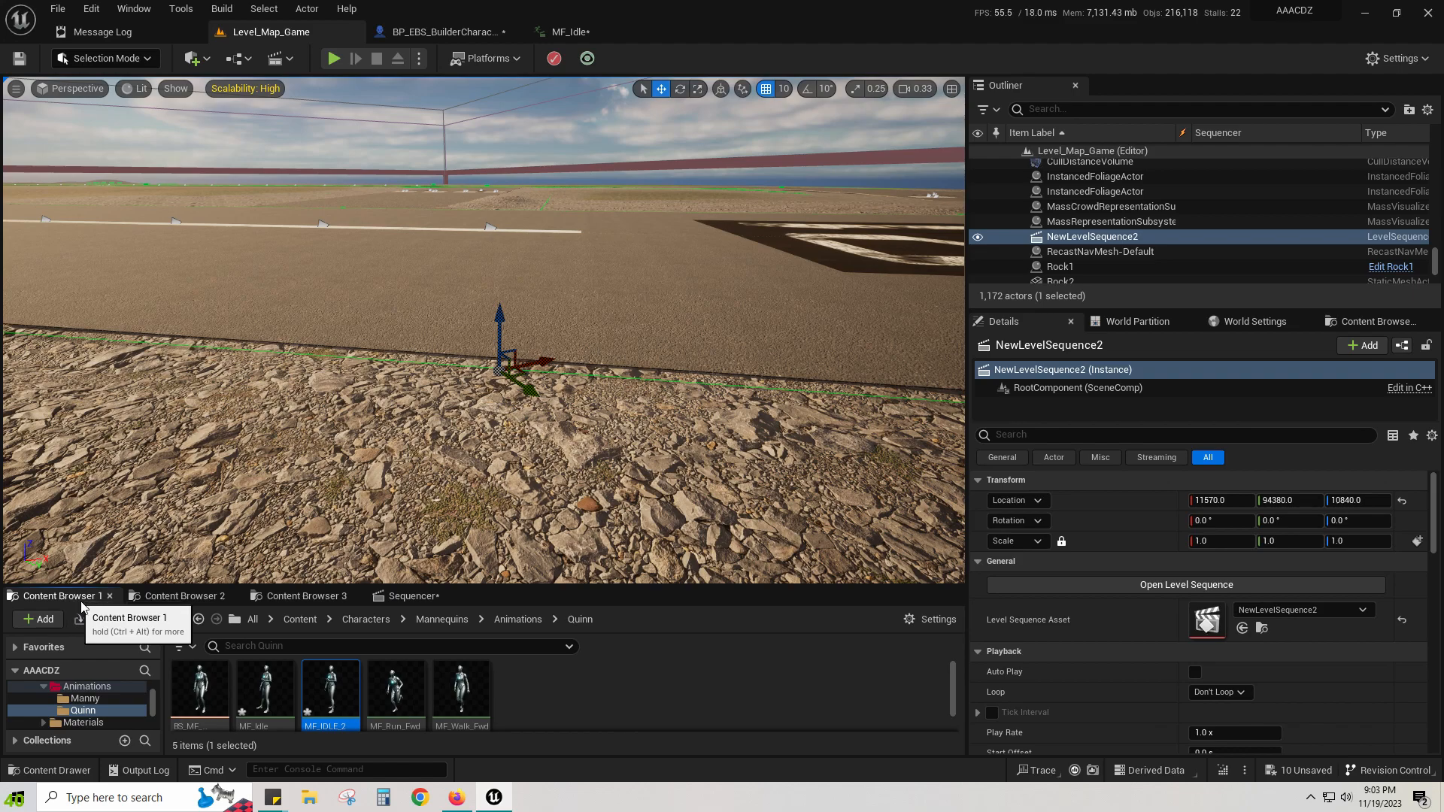
pyautogui.moveTo(355, 695)
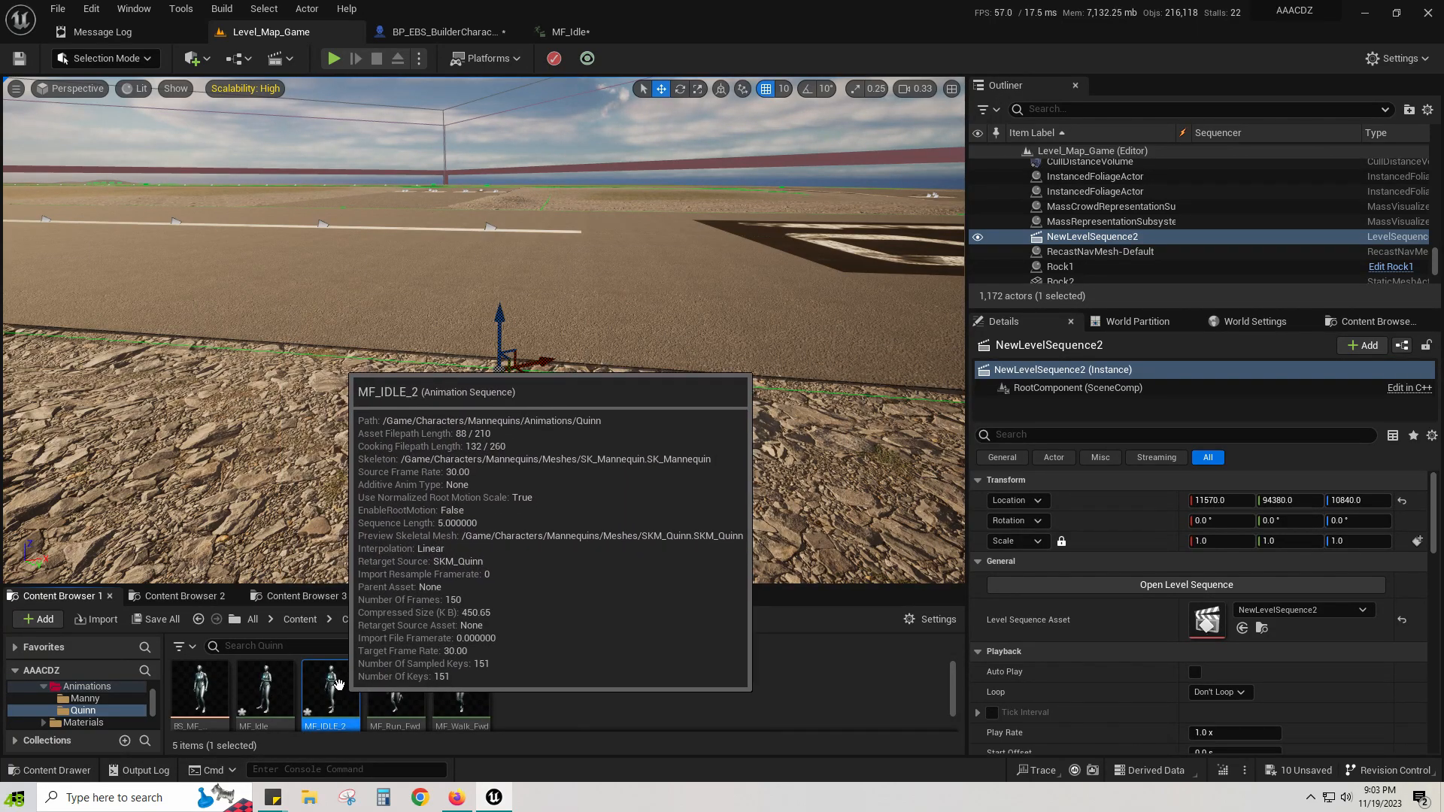
pyautogui.moveTo(464, 521)
pyautogui.mouseDown(button='right')
pyautogui.moveTo(449, 489)
pyautogui.moveTo(461, 522)
pyautogui.mouseUp(button='right')
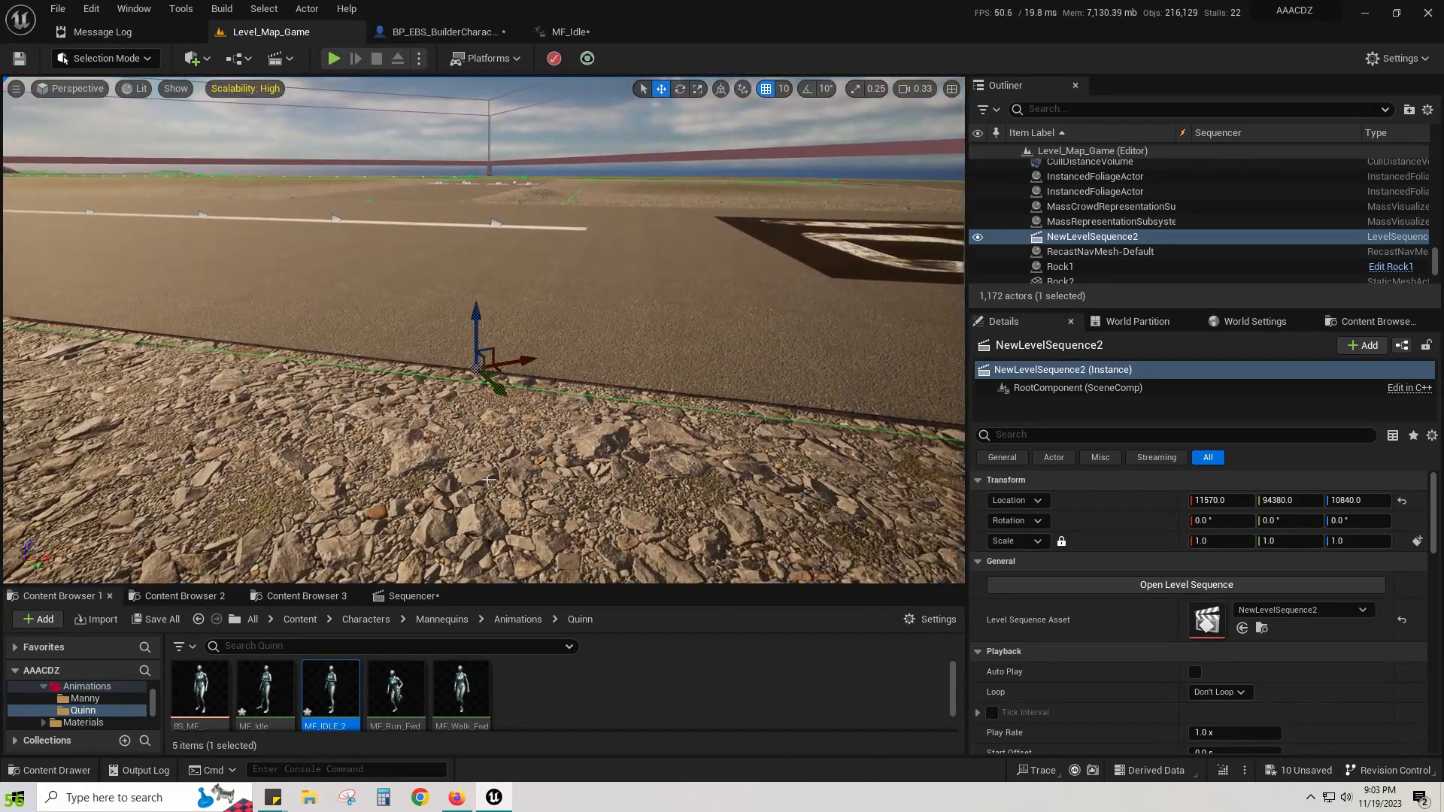
pyautogui.moveTo(331, 689)
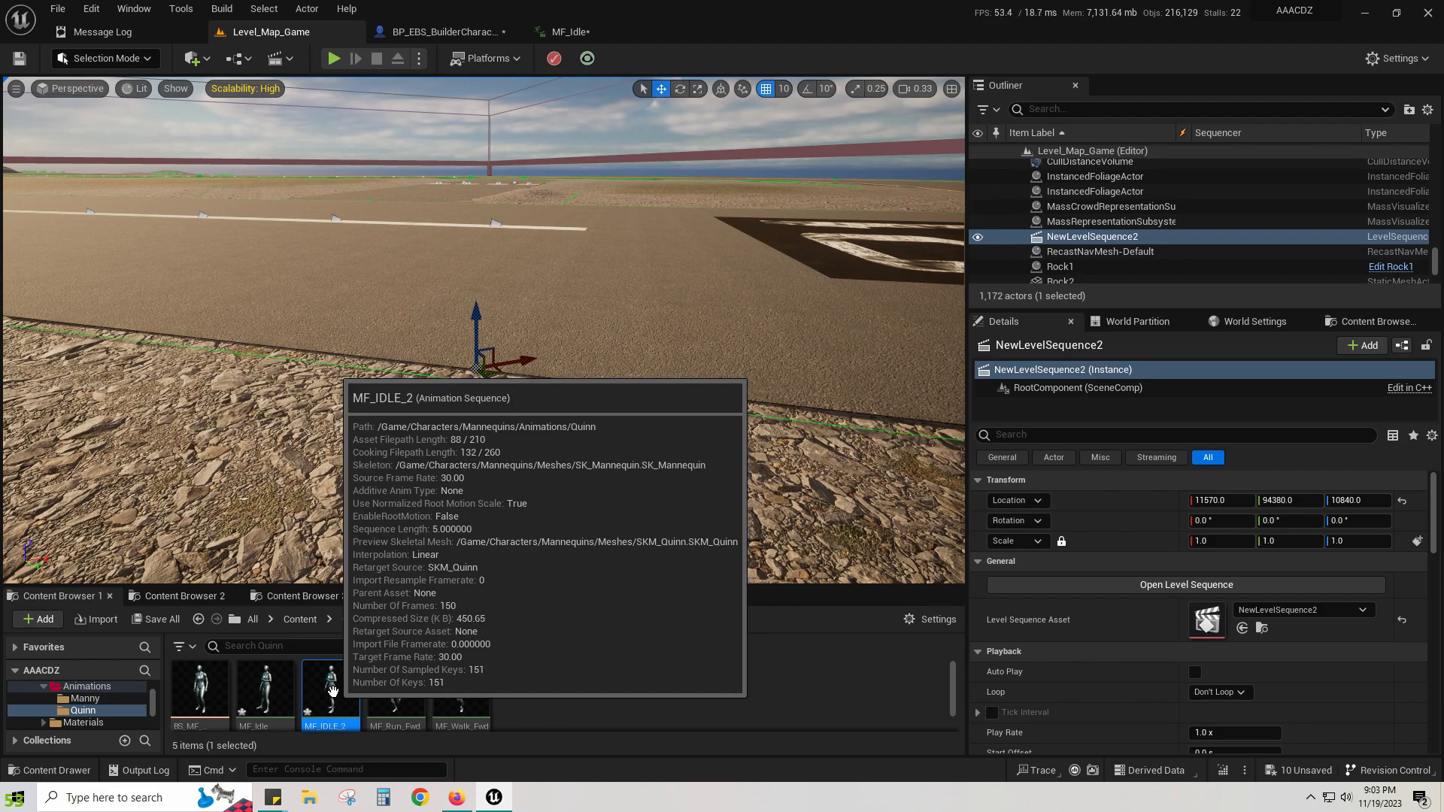
pyautogui.moveTo(266, 689)
pyautogui.moveTo(331, 690)
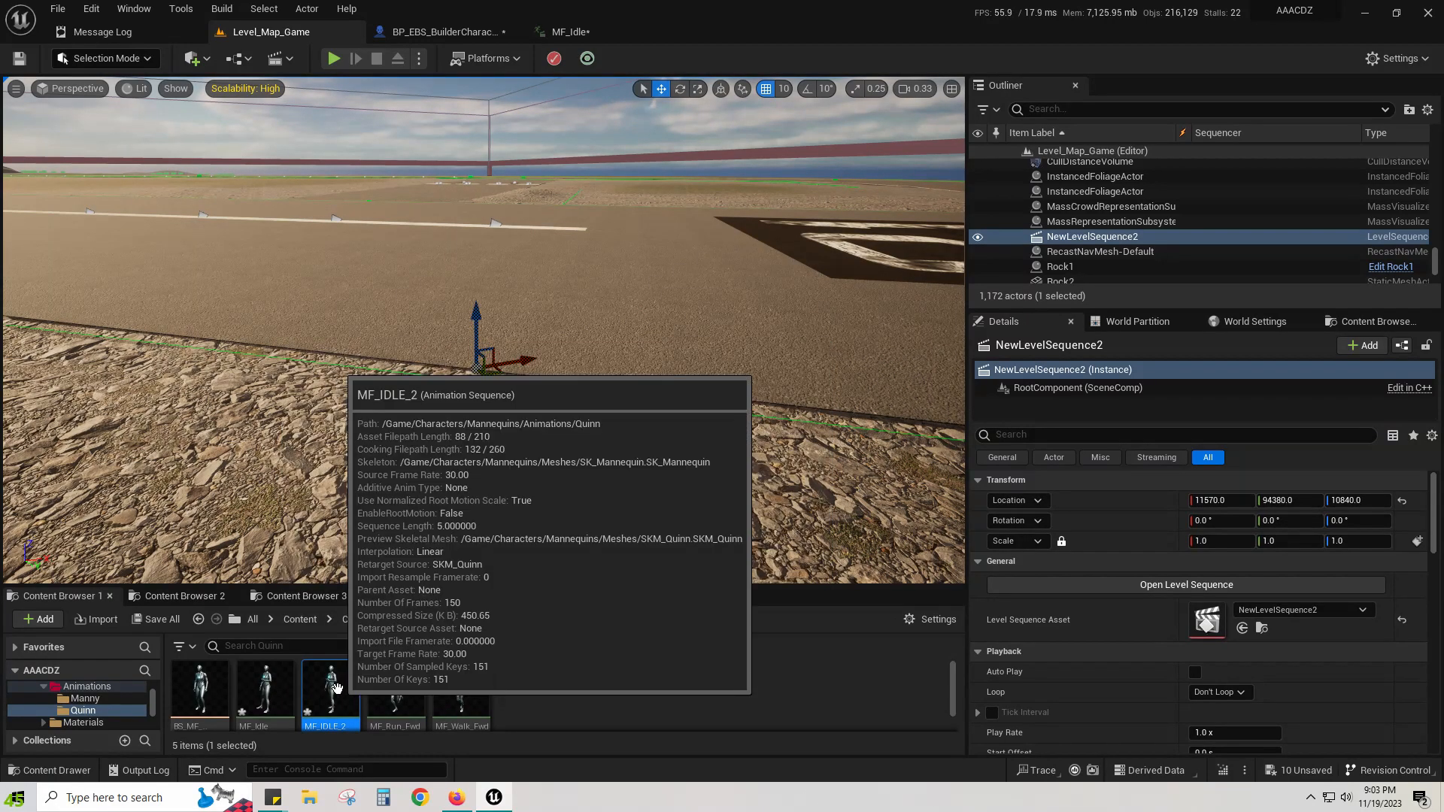
pyautogui.moveTo(331, 690); pyautogui.dragTo(436, 392)
pyautogui.moveTo(515, 411)
pyautogui.mouseDown(button='right')
pyautogui.moveTo(454, 404)
pyautogui.moveTo(519, 415)
pyautogui.mouseUp(button='right')
pyautogui.press('s')
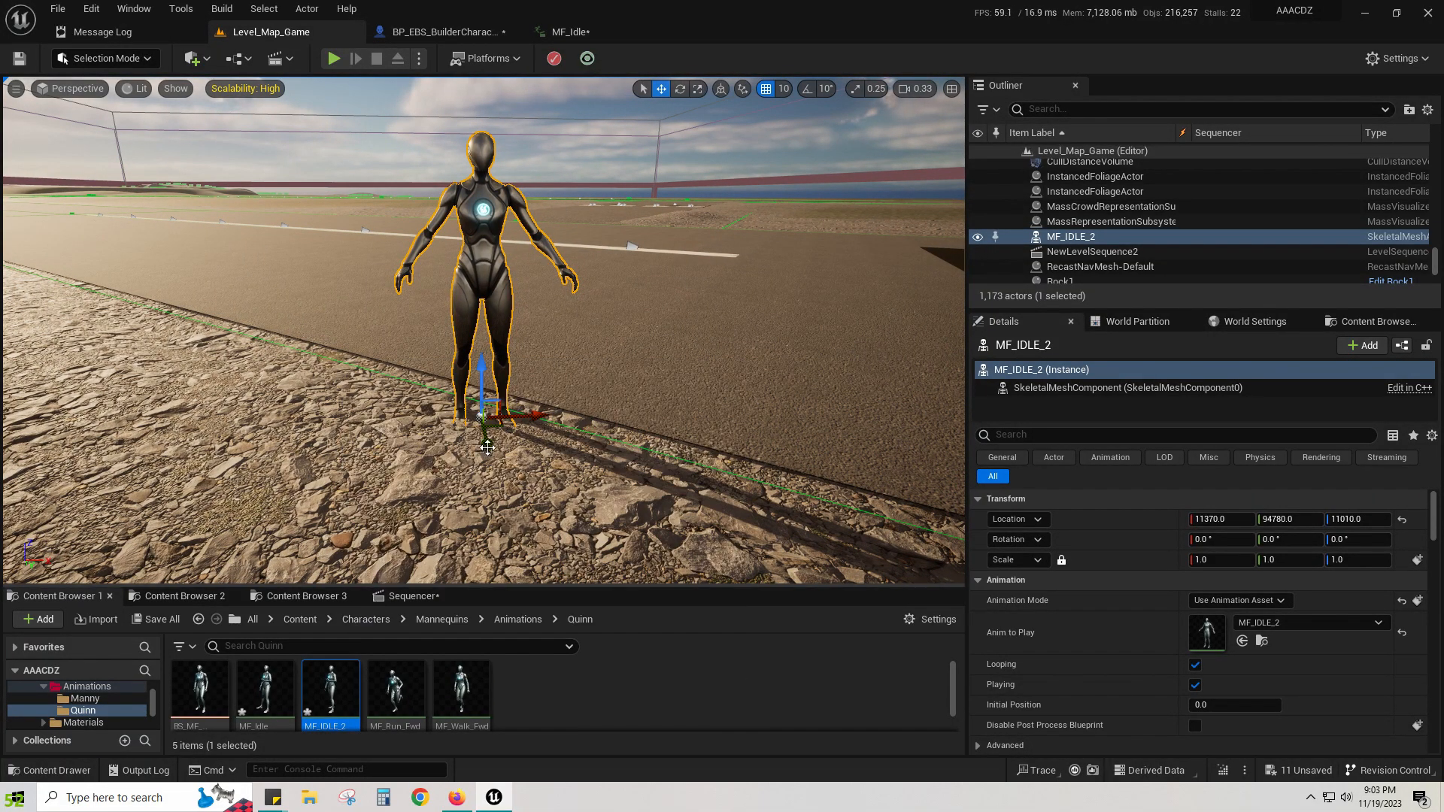
# Step: Place a second MF_IDLE_2 mannequin on the gravel, and undo that placement
pyautogui.moveTo(331, 688); pyautogui.dragTo(576, 493)
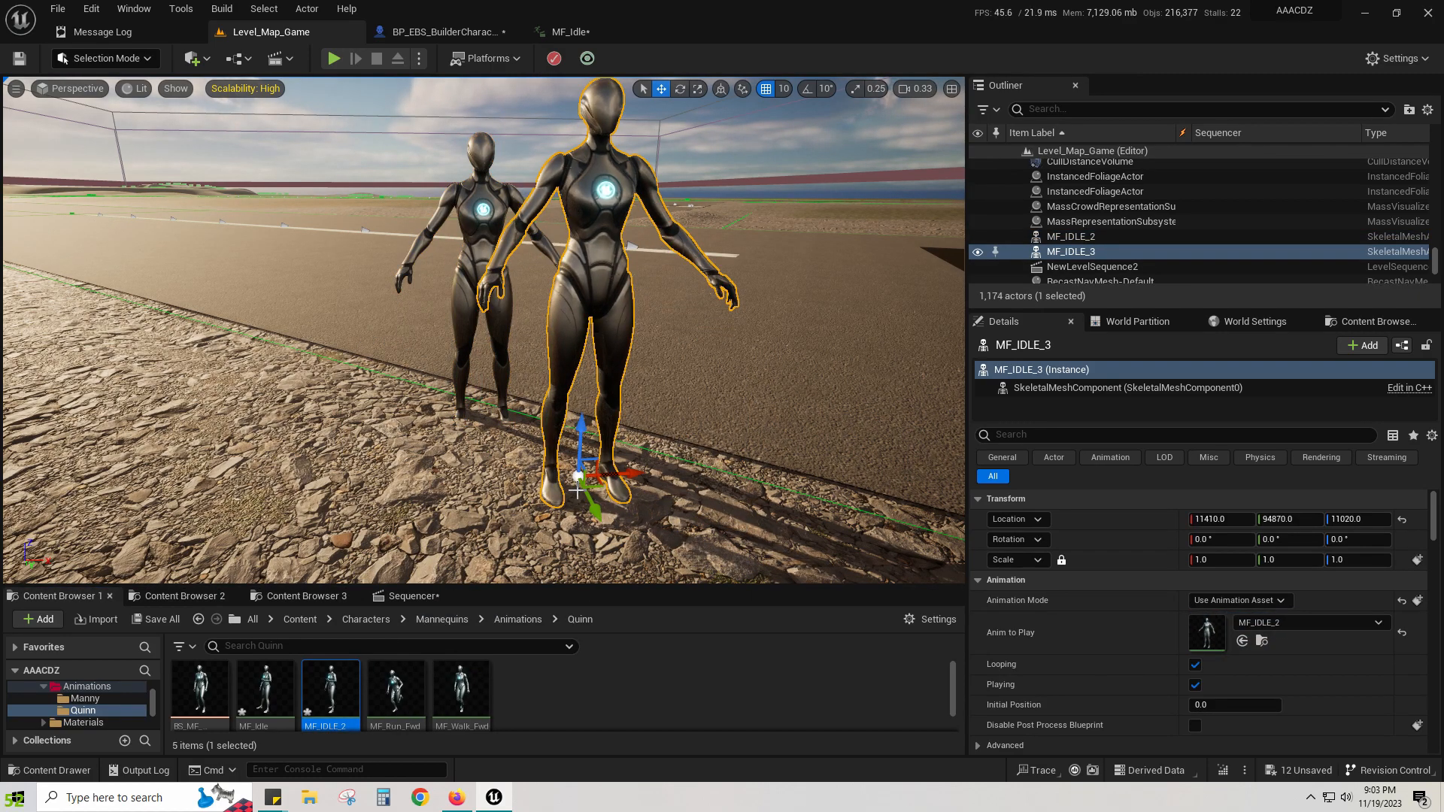
pyautogui.hotkey('ctrl', 'z')
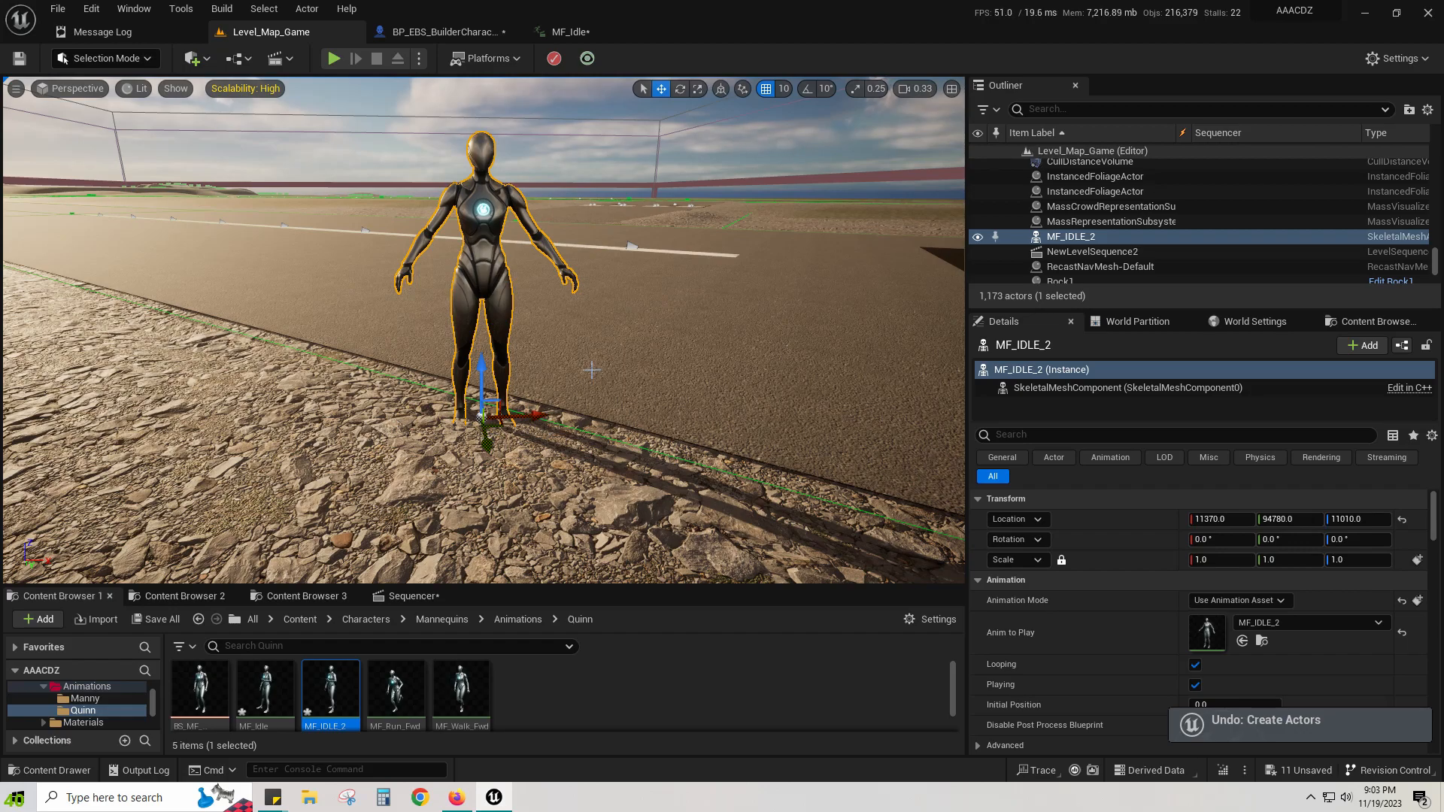
pyautogui.press('f')
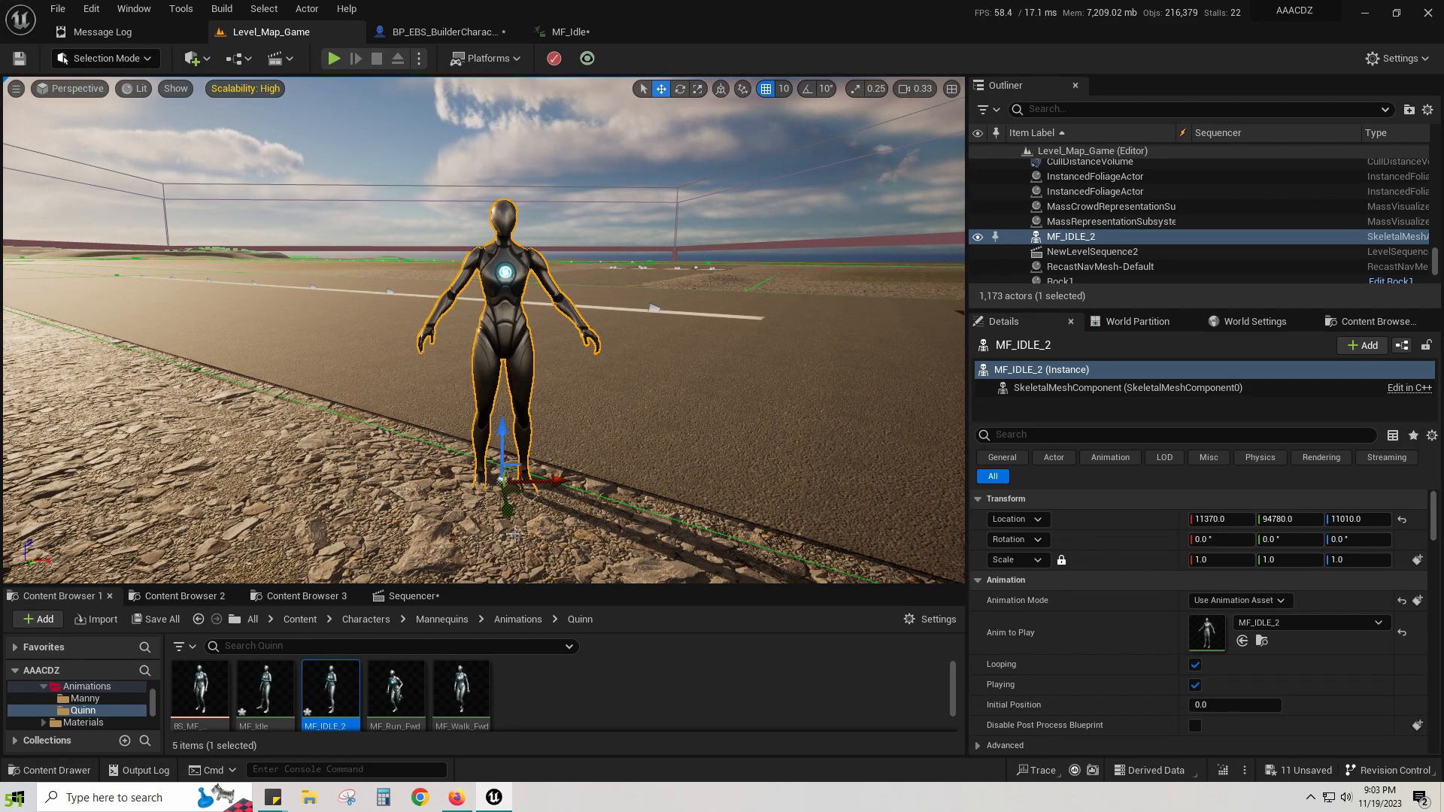
# Step: Add the MF_IDLE_2 actor to NewLevelSequence2 as a track
pyautogui.click(407, 596)
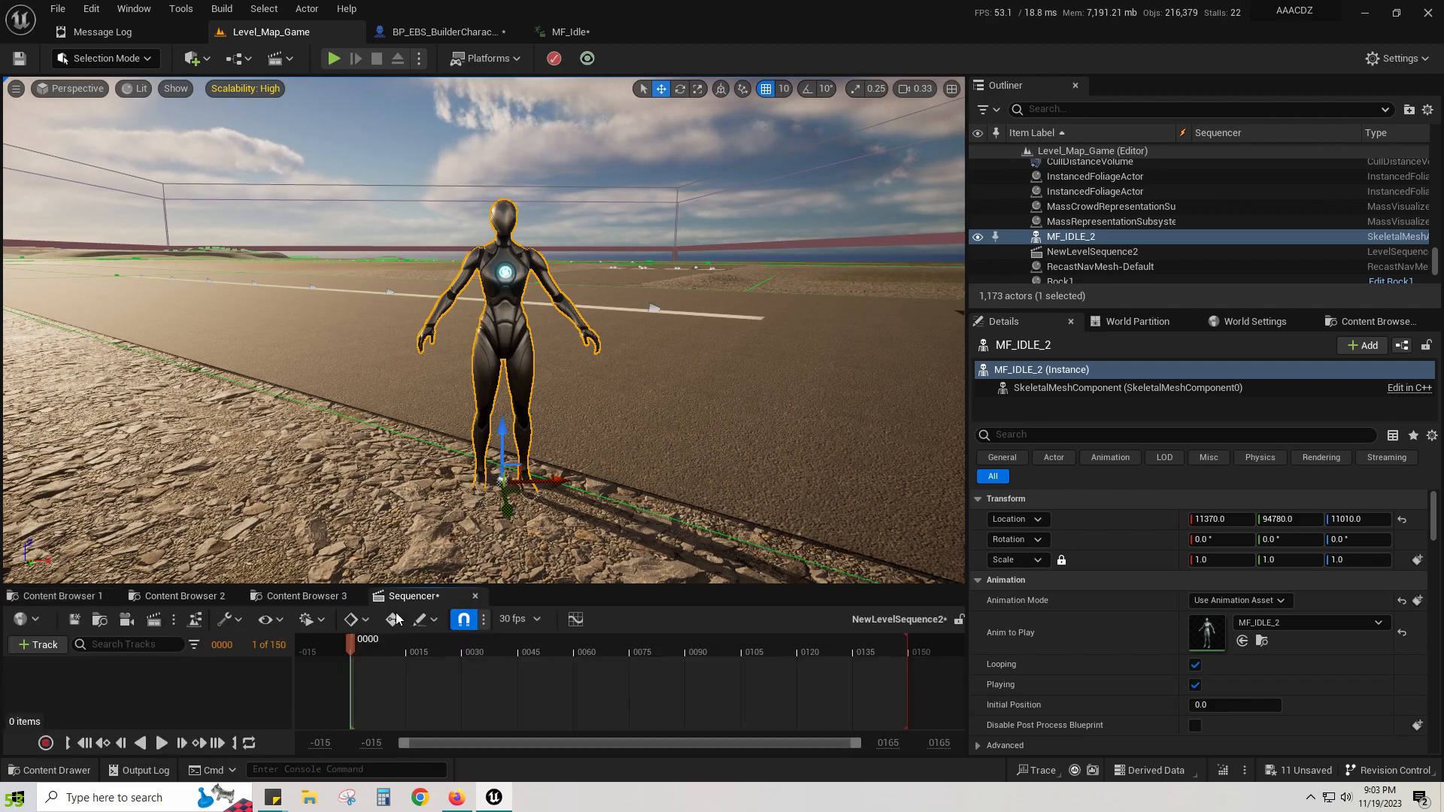
pyautogui.click(38, 644)
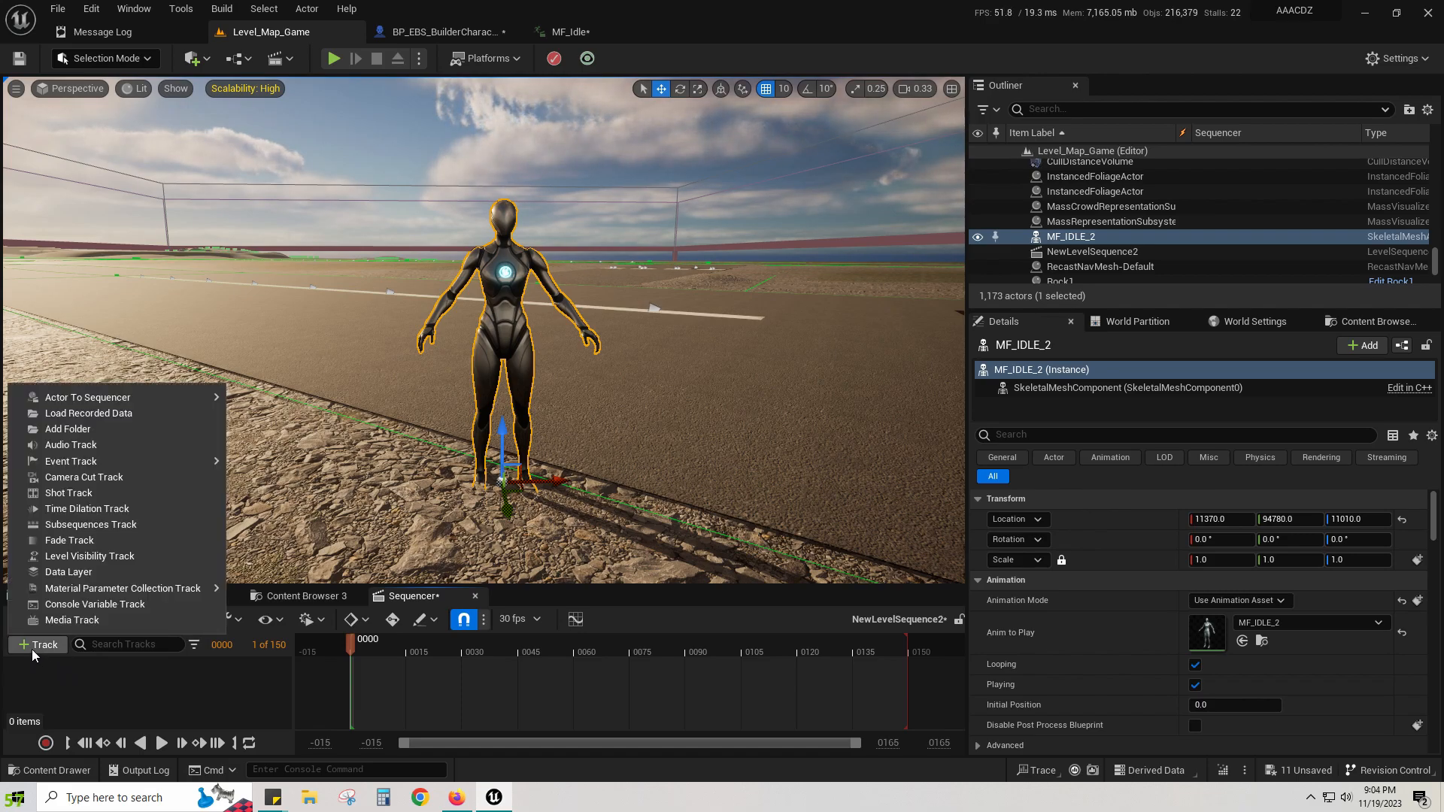
pyautogui.moveTo(105, 398)
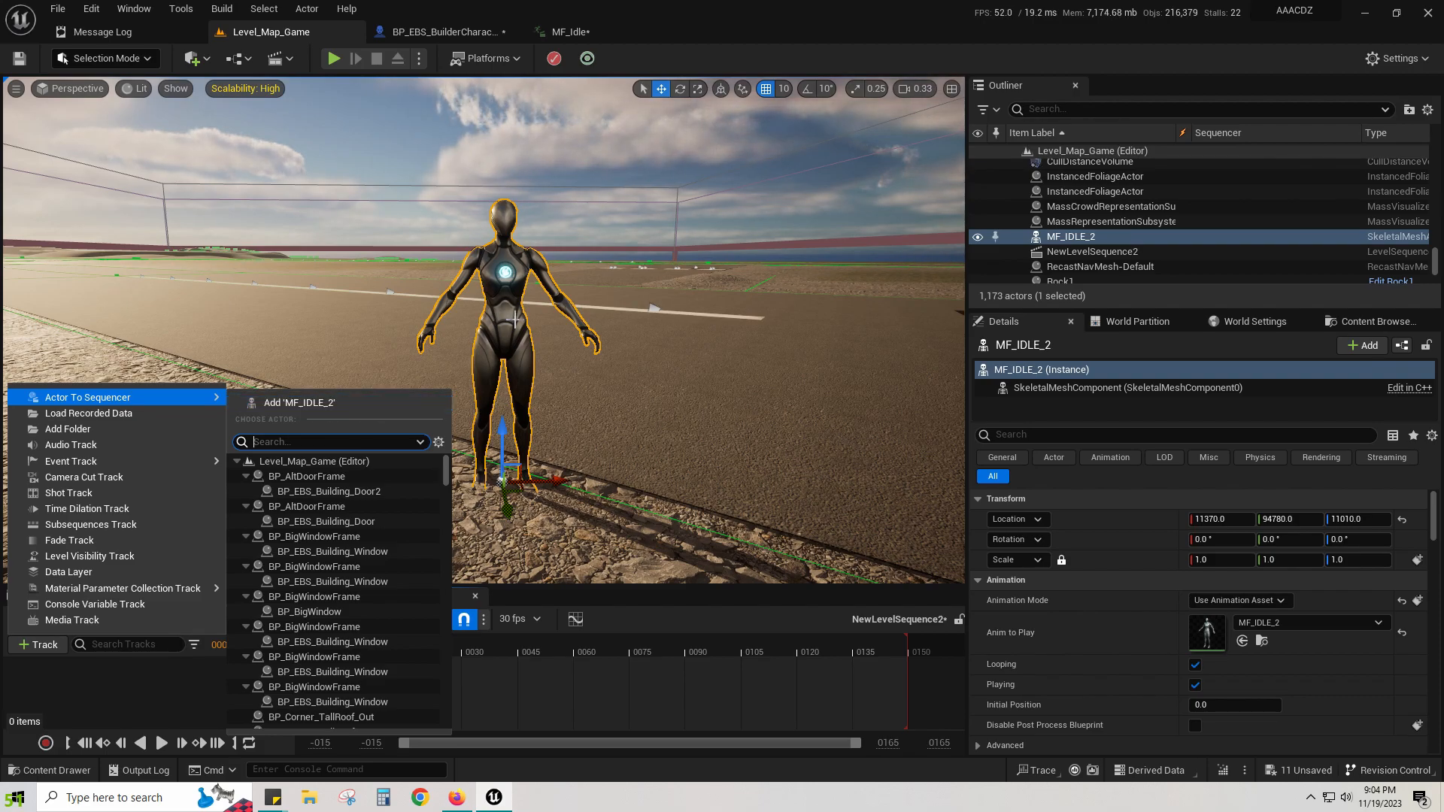
pyautogui.click(316, 403)
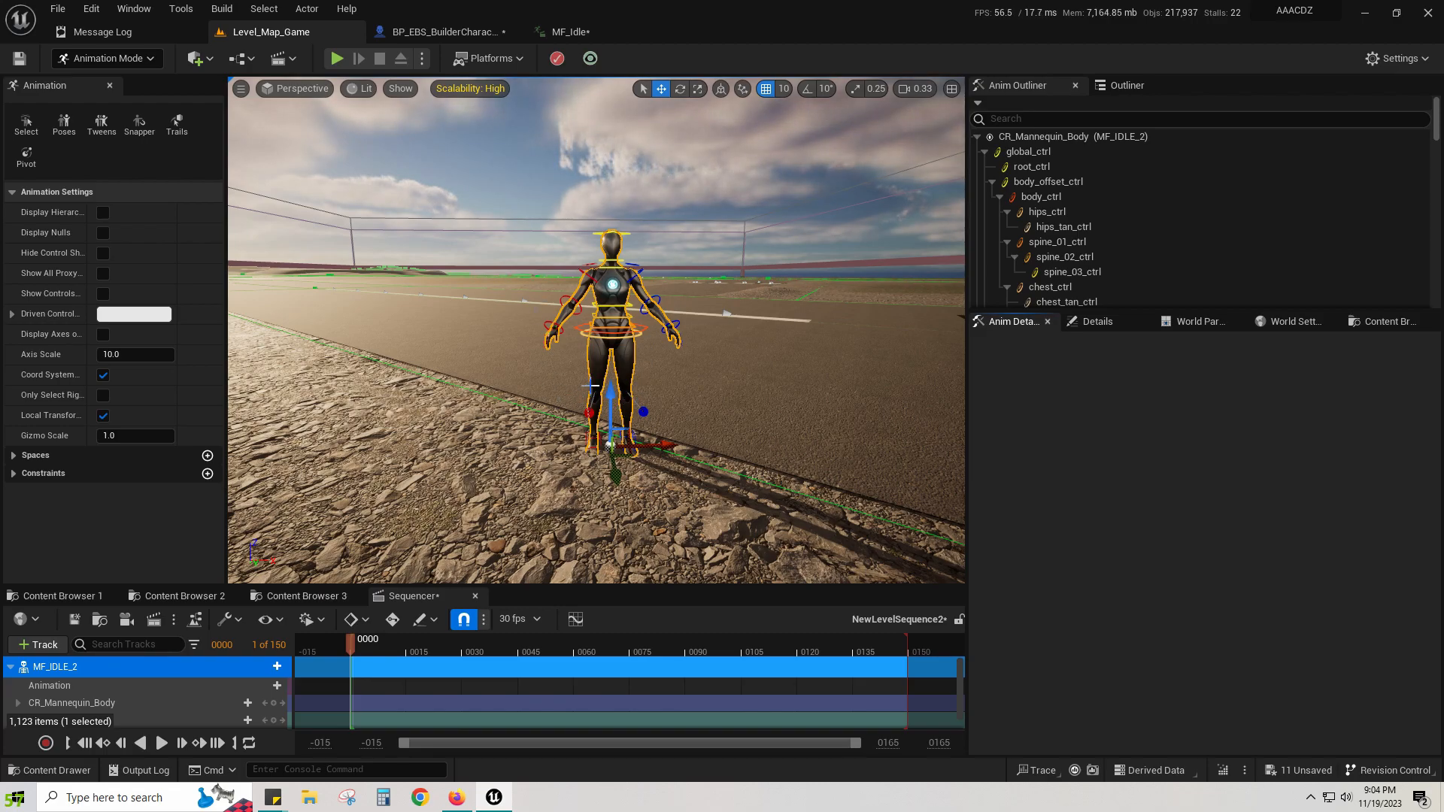
# Step: Examine the control rig on the level's mannequin from several angles and compare it with the MF_Idle animation preview
pyautogui.scroll(10, 591, 413)
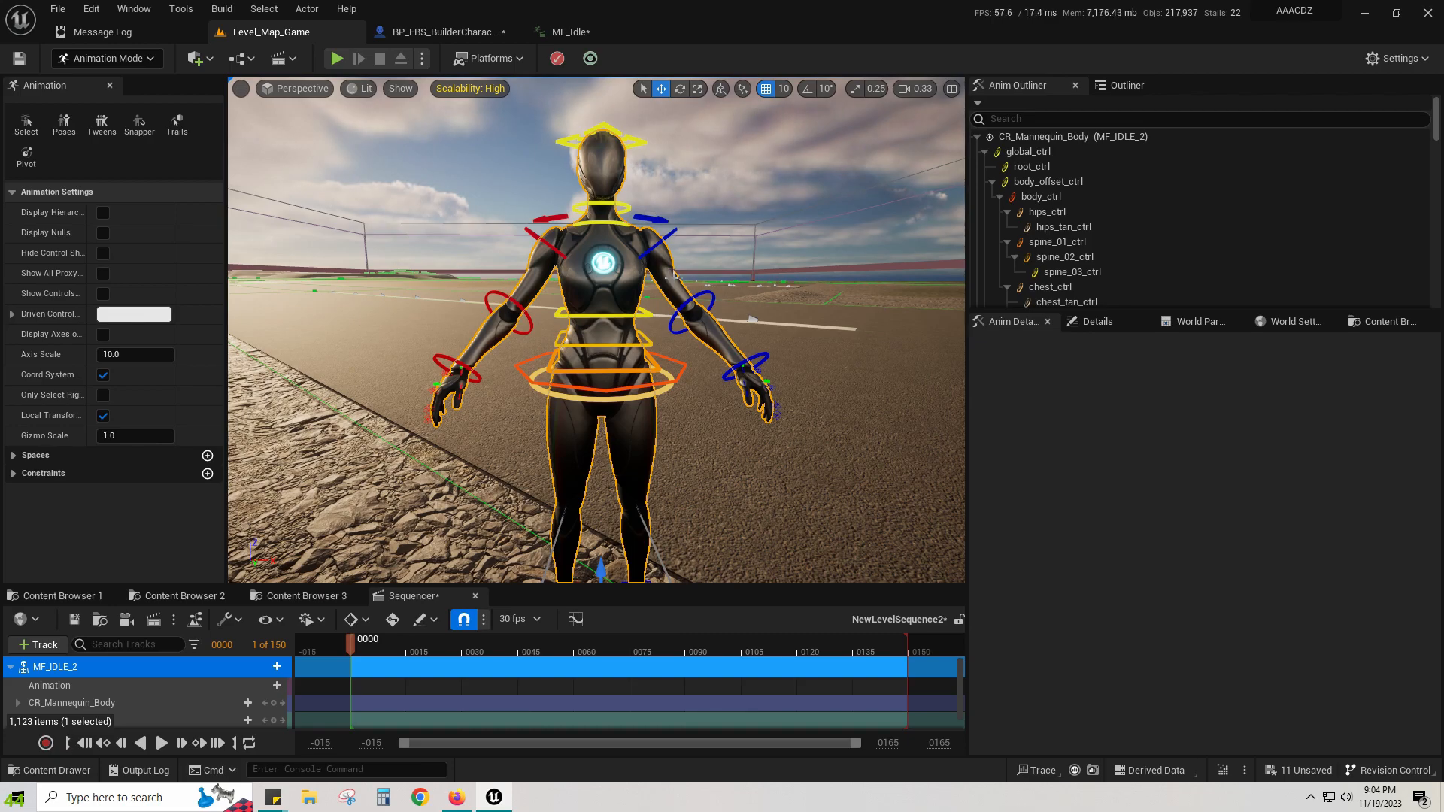
pyautogui.moveTo(683, 329); pyautogui.dragTo(679, 299, button='right')
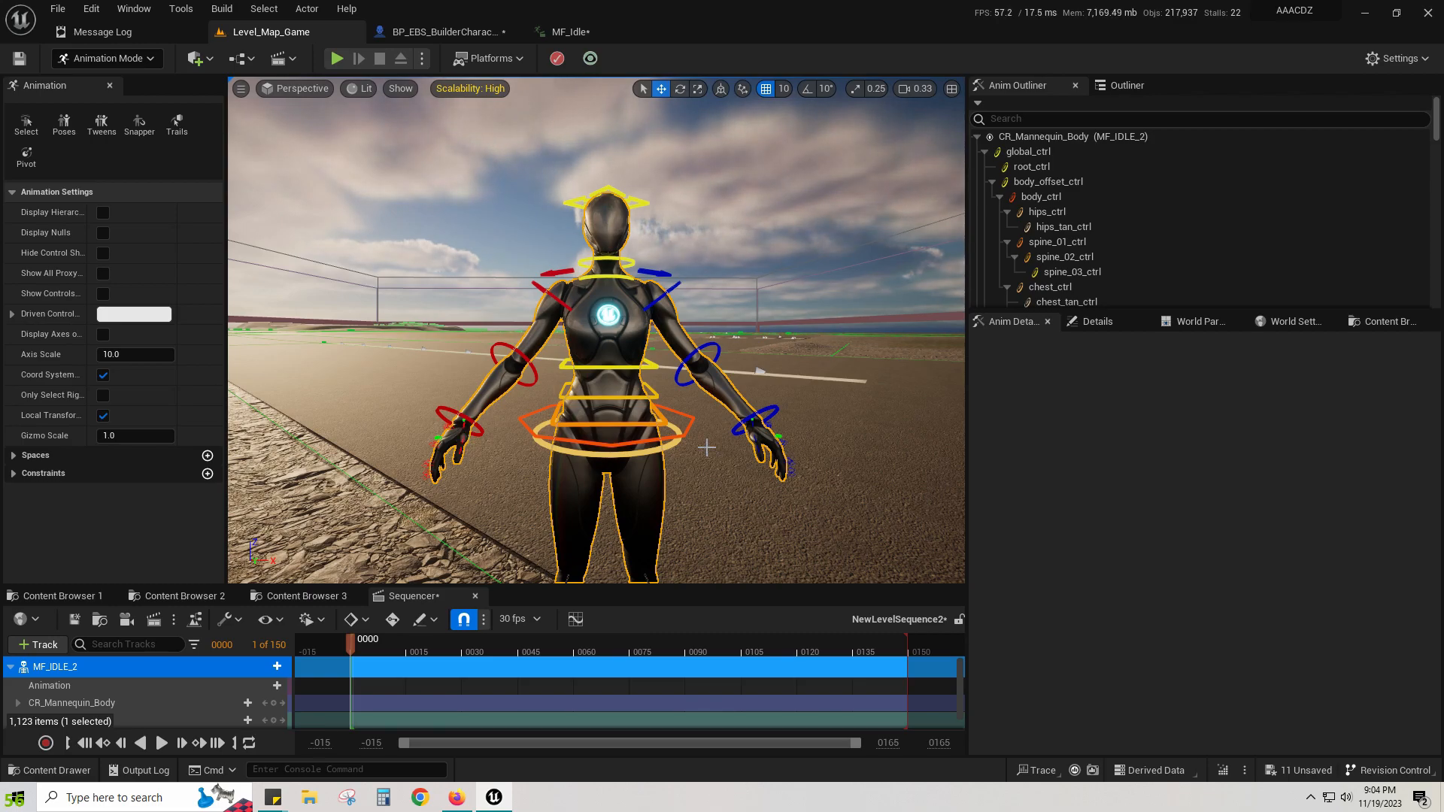
pyautogui.moveTo(610, 316); pyautogui.dragTo(703, 299, button='right')
pyautogui.press('s')
pyautogui.press('w')
pyautogui.press('w')
pyautogui.press('d')
pyautogui.press('a')
pyautogui.press('s')
pyautogui.press('w')
pyautogui.press('s')
pyautogui.press('a')
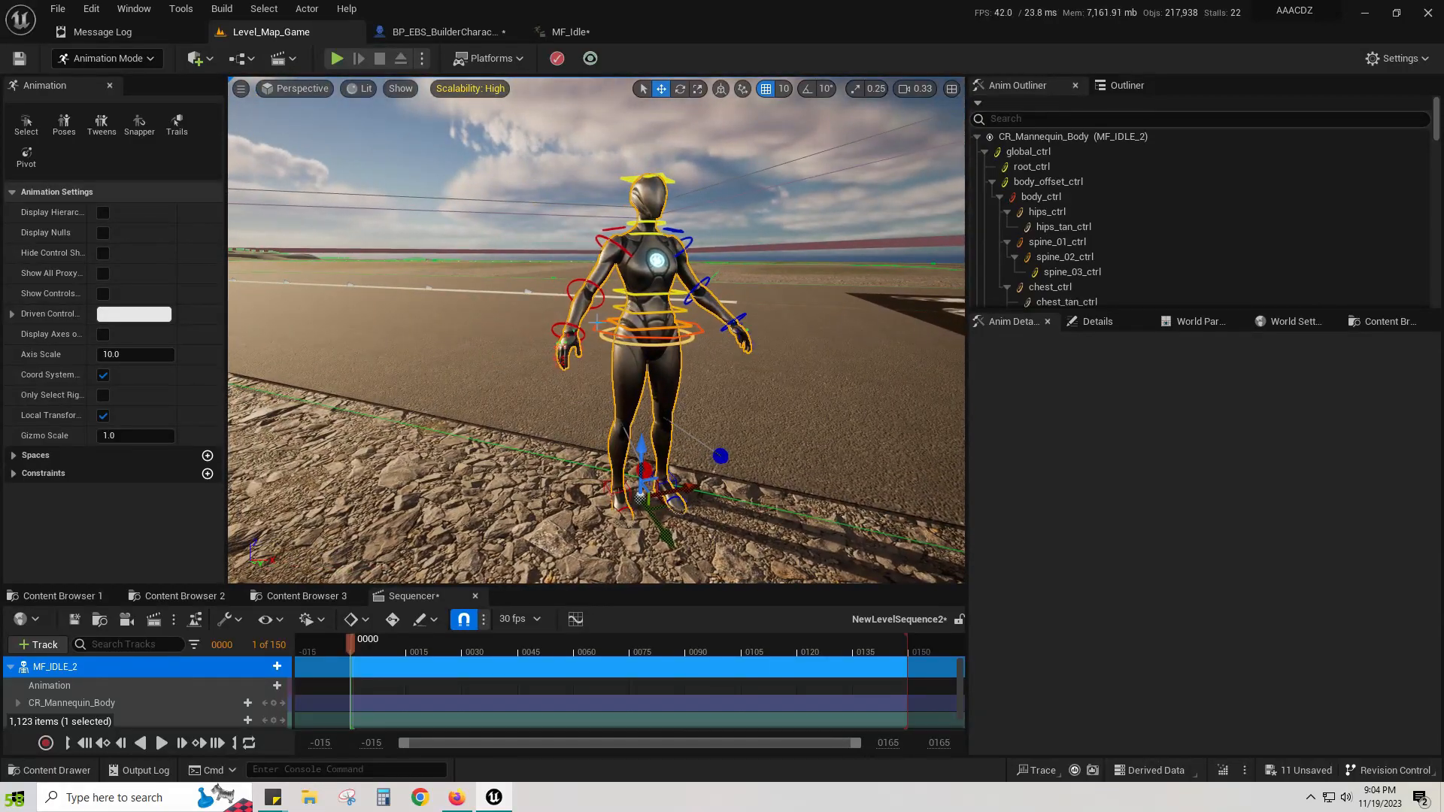
pyautogui.click(593, 28)
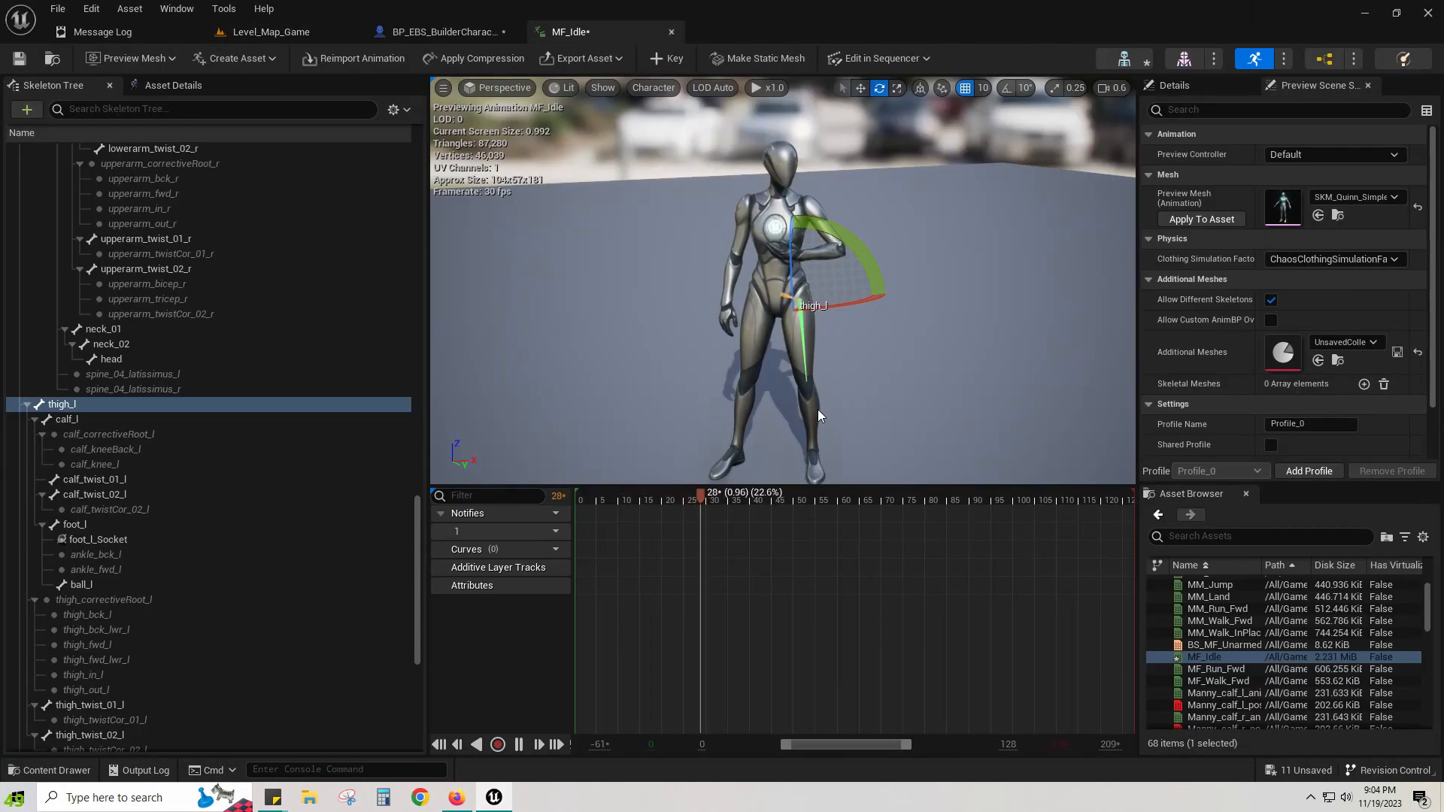
pyautogui.click(317, 30)
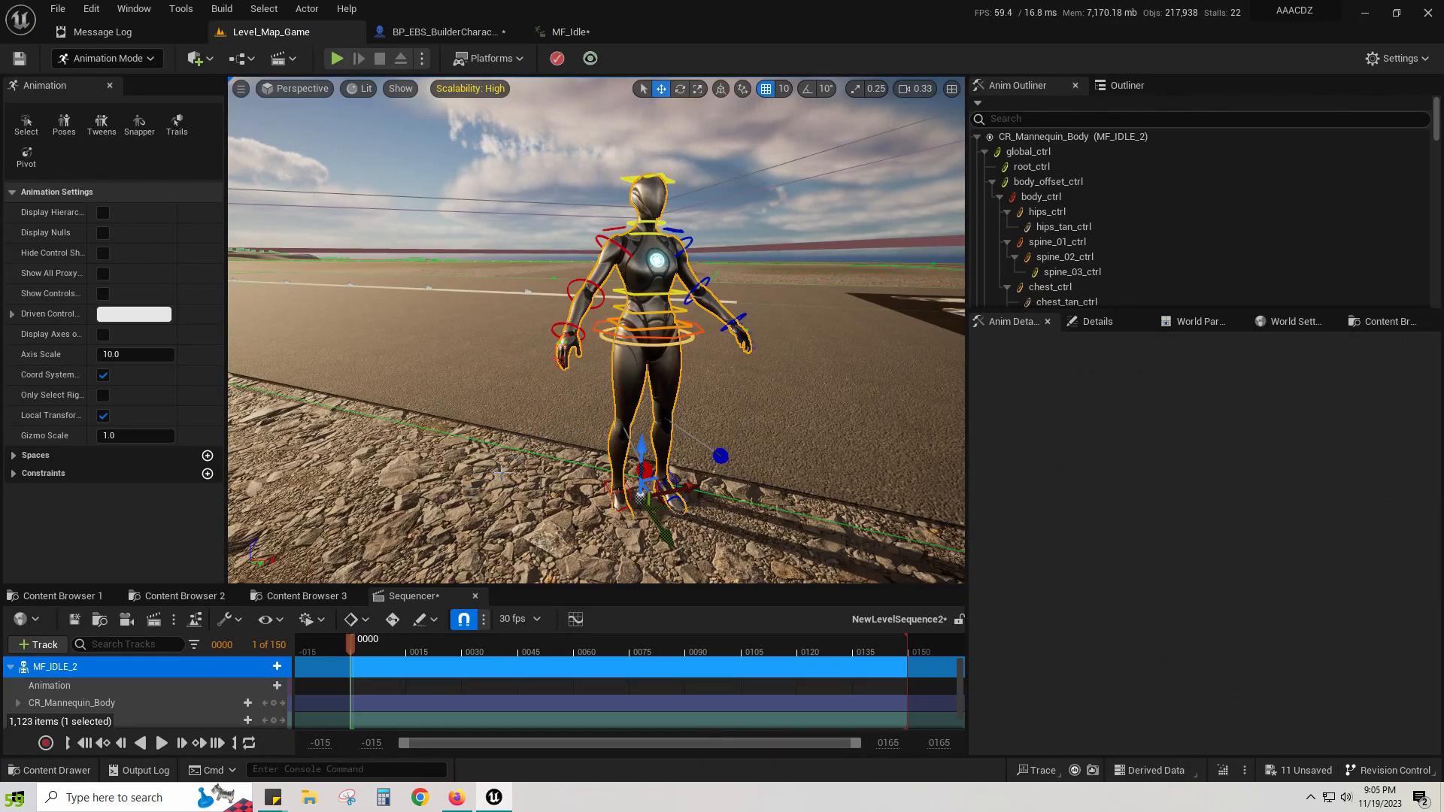
pyautogui.click(127, 58)
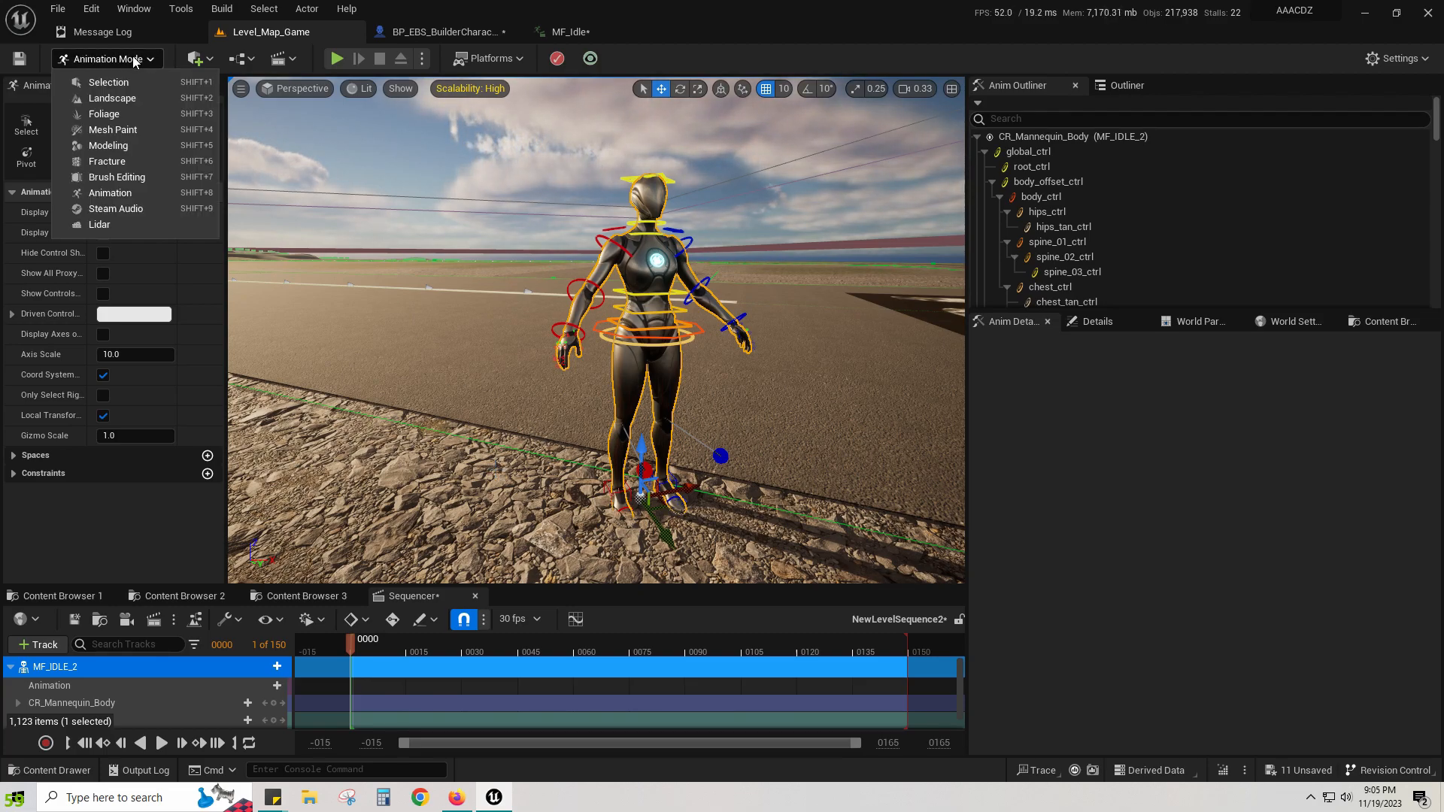
pyautogui.click(141, 527)
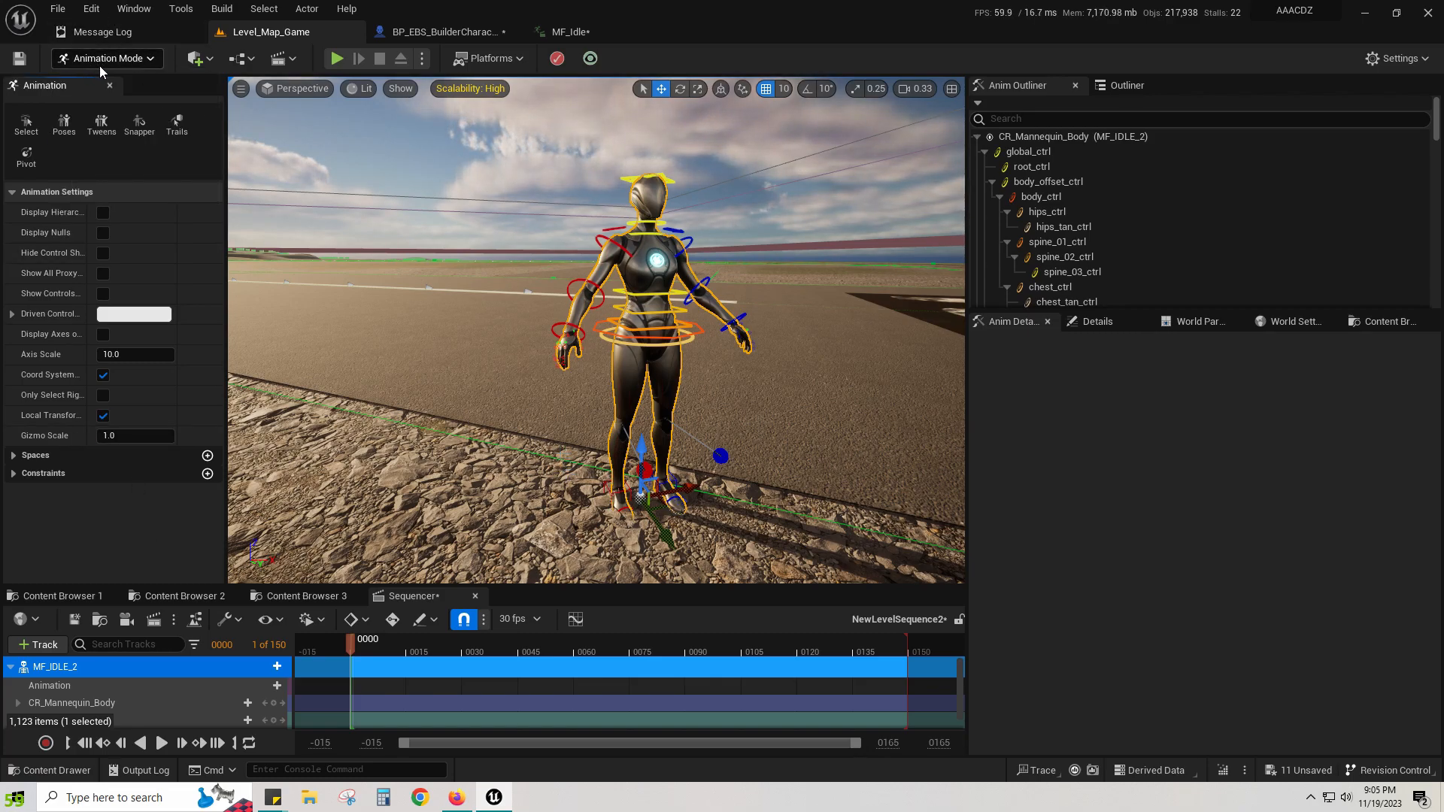
pyautogui.moveTo(503, 394)
pyautogui.mouseDown(button='right')
pyautogui.moveTo(538, 414)
pyautogui.moveTo(511, 412)
pyautogui.mouseUp(button='right')
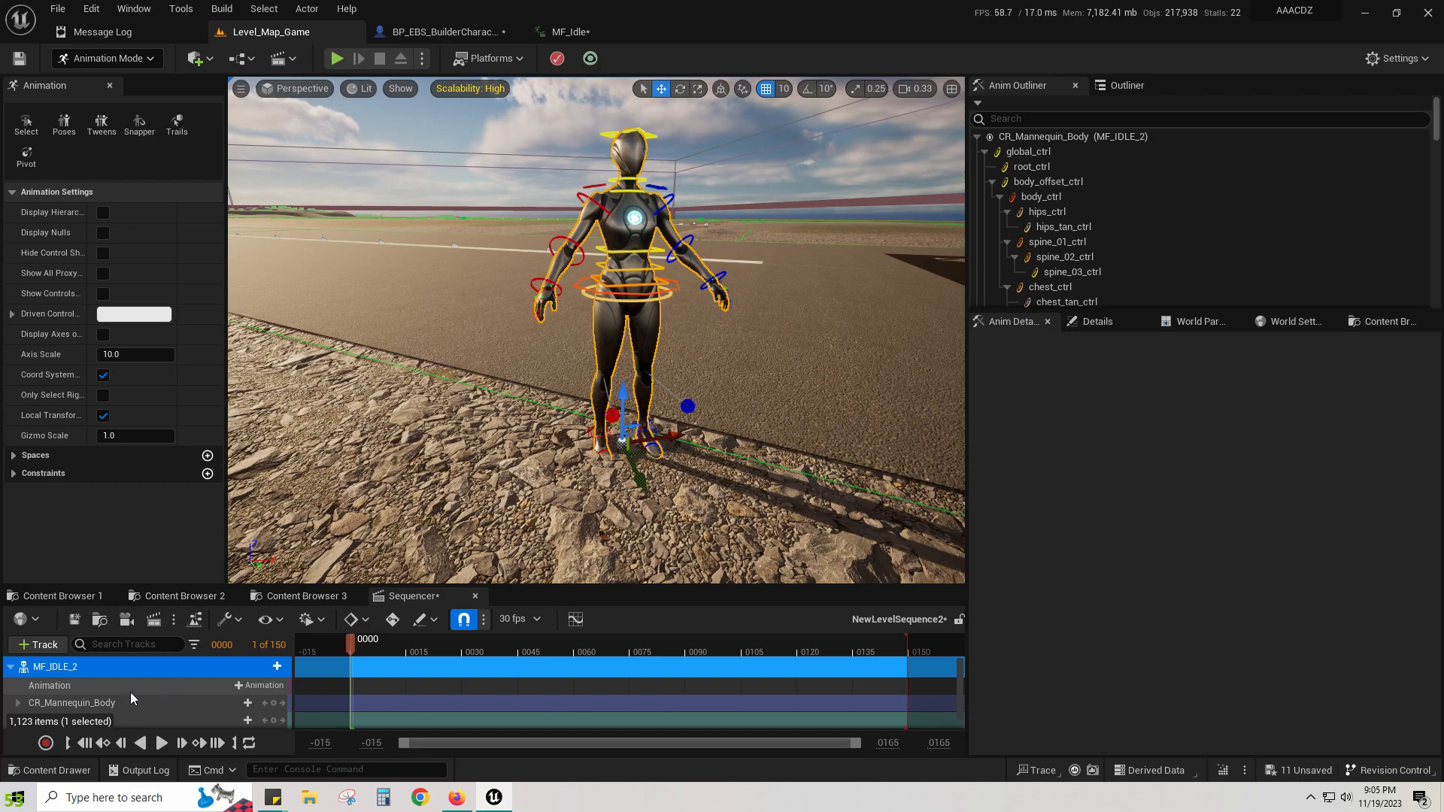
pyautogui.press('d')
pyautogui.moveTo(580, 366); pyautogui.dragTo(576, 358, button='right')
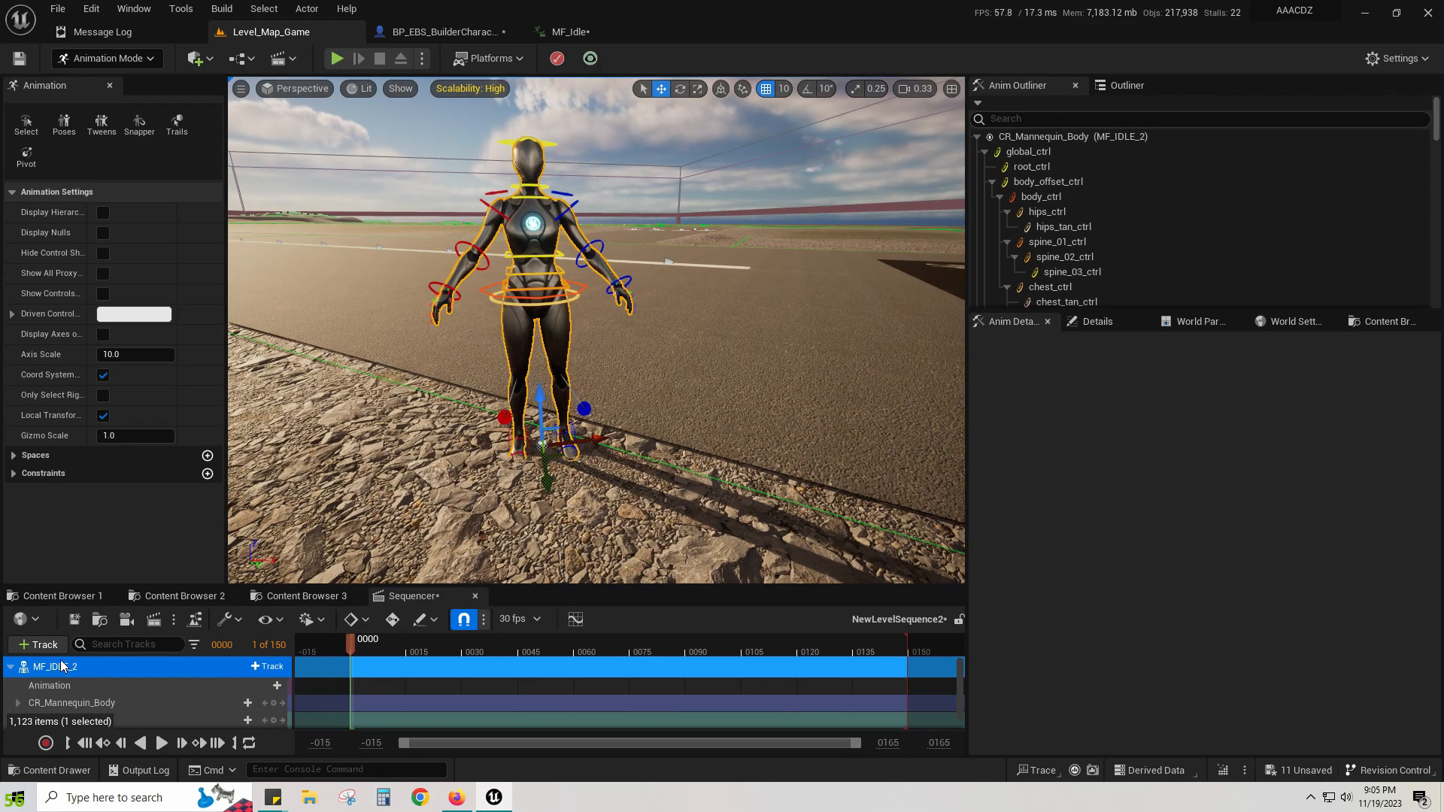
pyautogui.click(39, 645)
pyautogui.moveTo(123, 397)
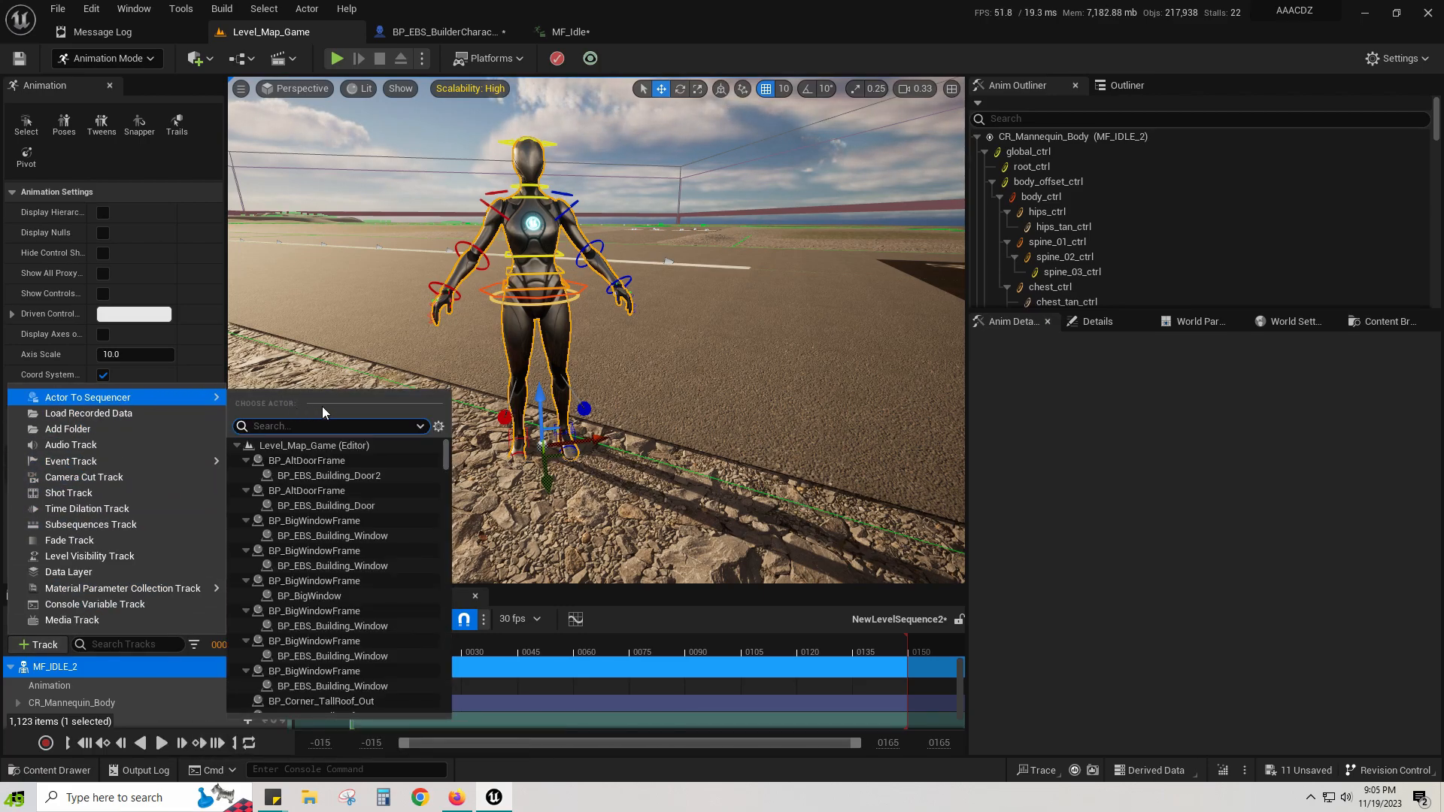
pyautogui.click(128, 674)
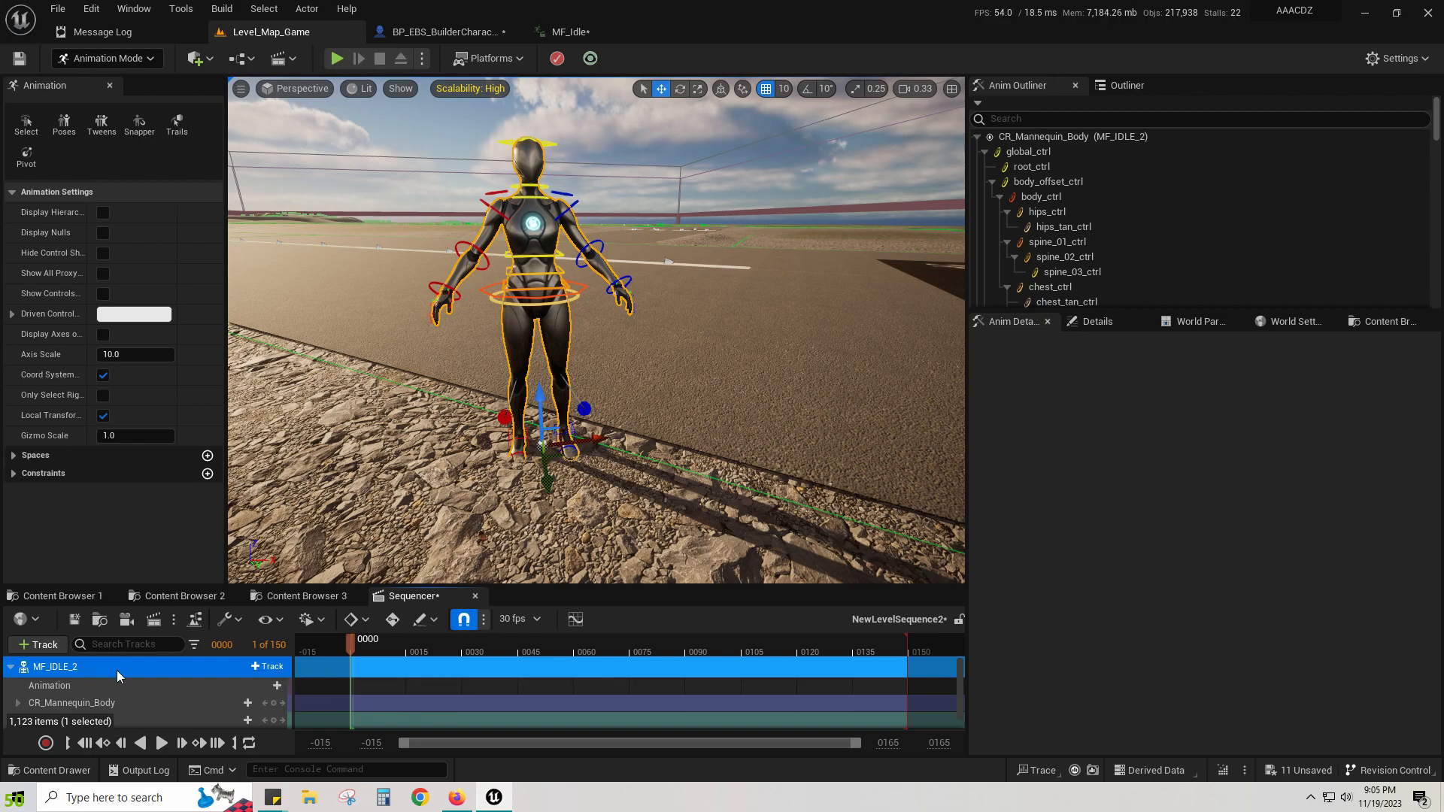
# Step: Delete the CR_Mannequin_Body control rig track from MF_IDLE_2 in the sequence
pyautogui.scroll(-1, 134, 670)
pyautogui.scroll(1, 136, 671)
pyautogui.scroll(-1, 135, 672)
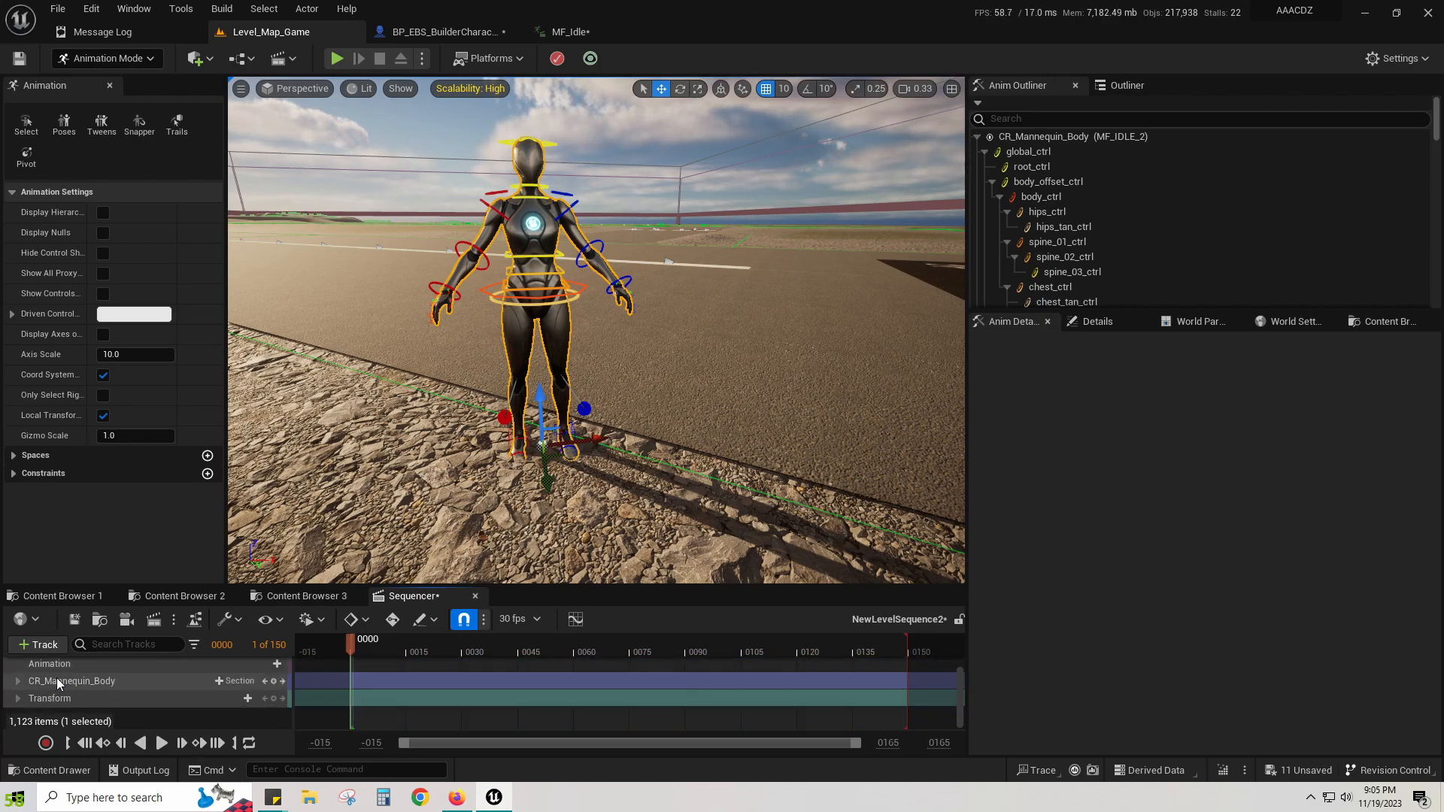
pyautogui.click(87, 685)
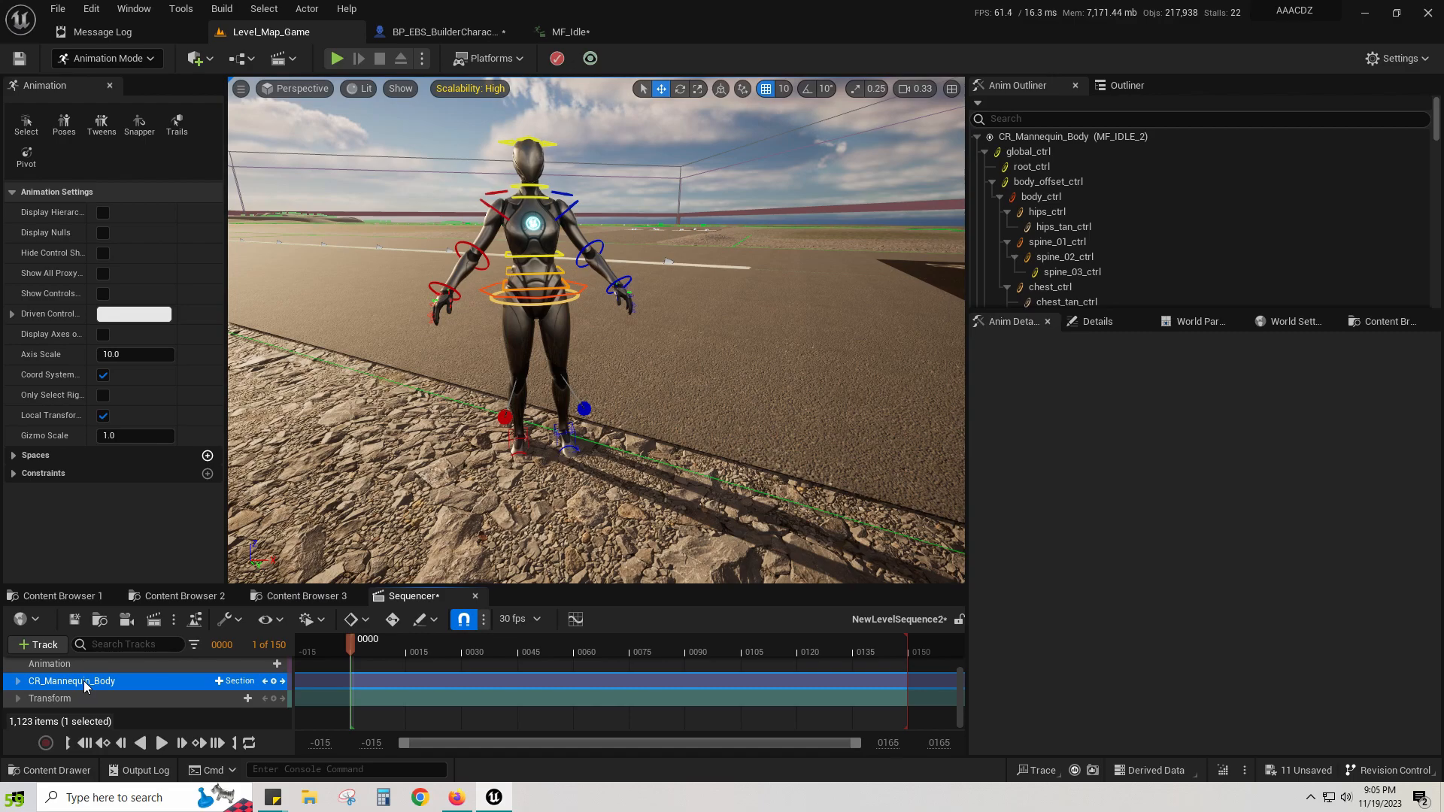
pyautogui.press('Delete')
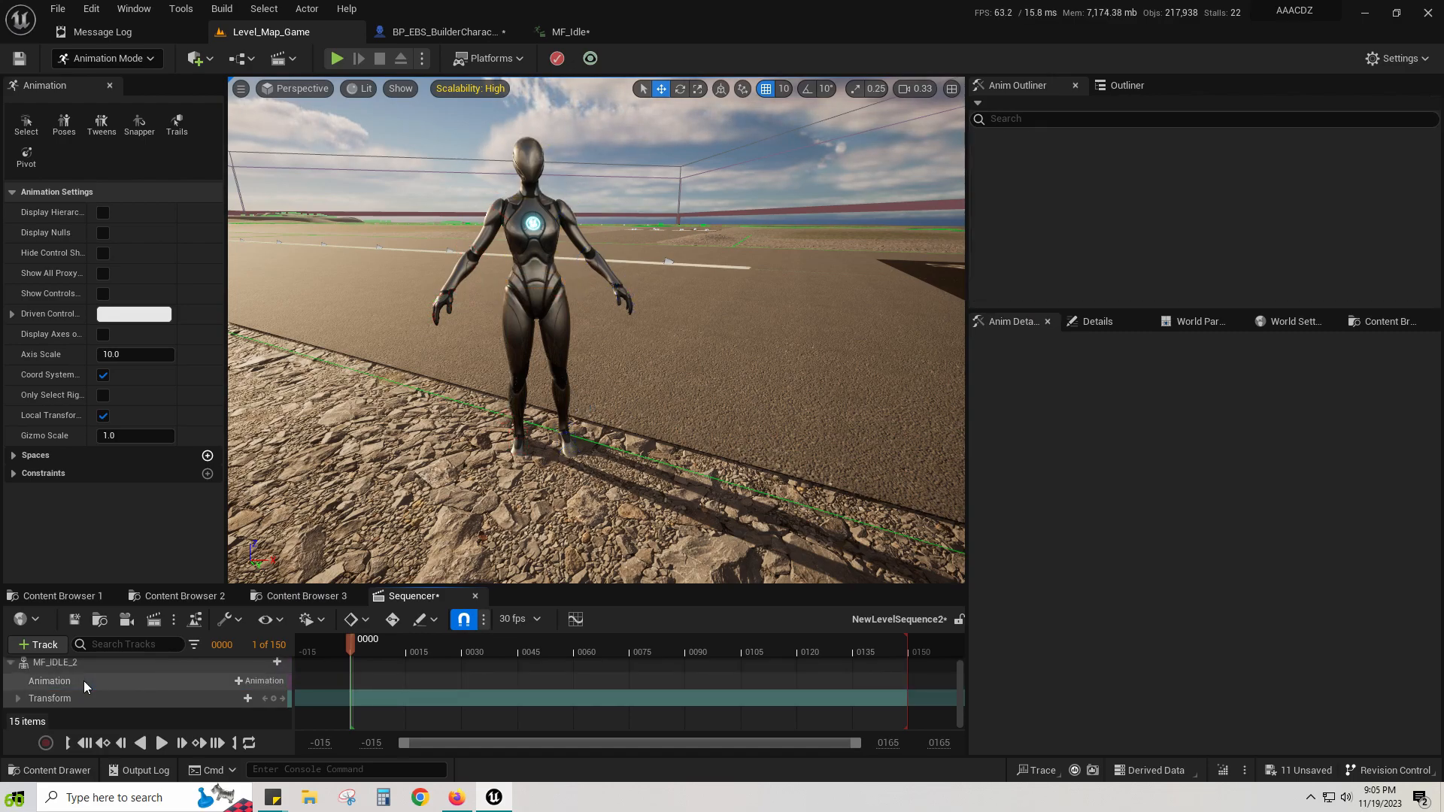
# Step: Add the MM_Idle animation to the Animation track of MF_IDLE_2
pyautogui.scroll(1, 101, 681)
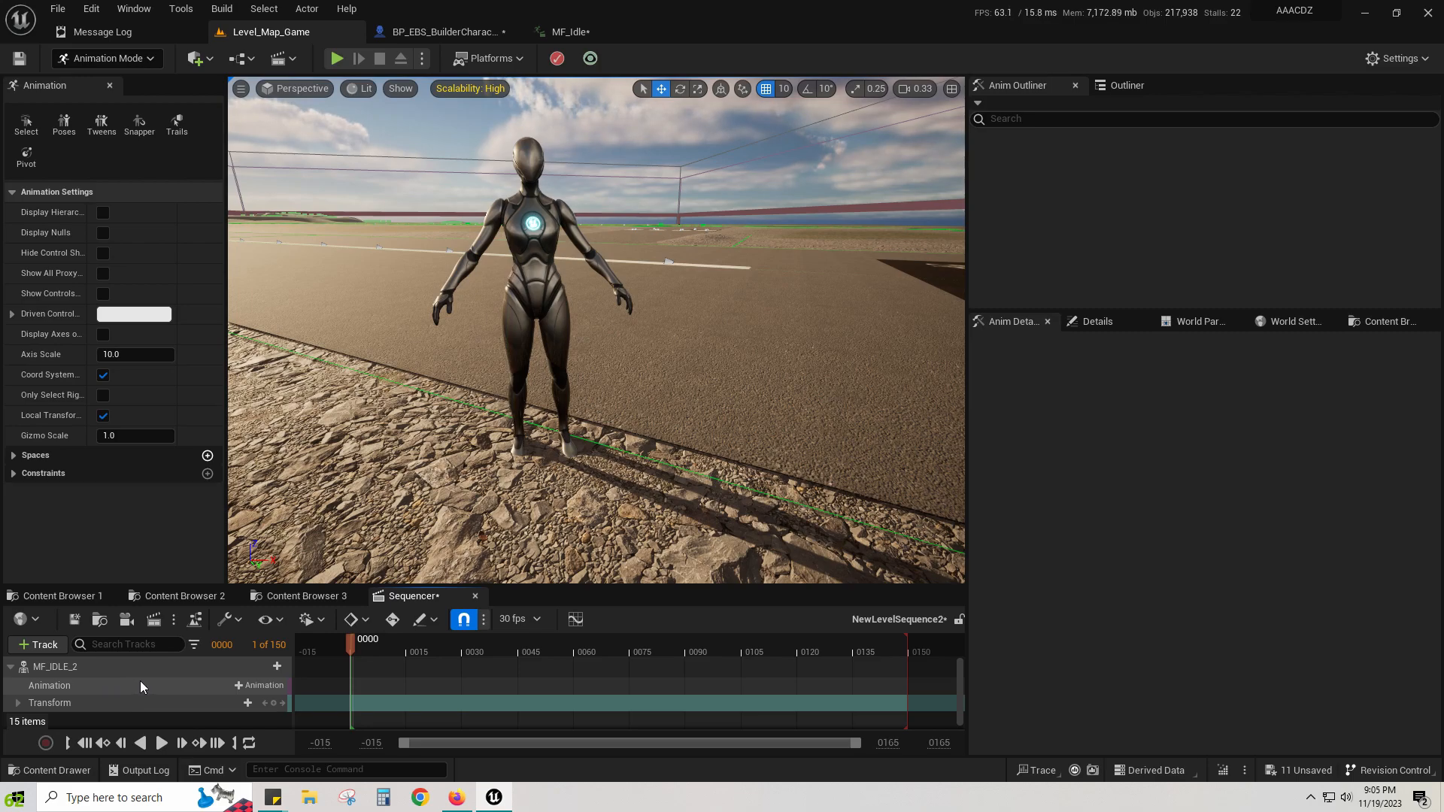
pyautogui.click(242, 685)
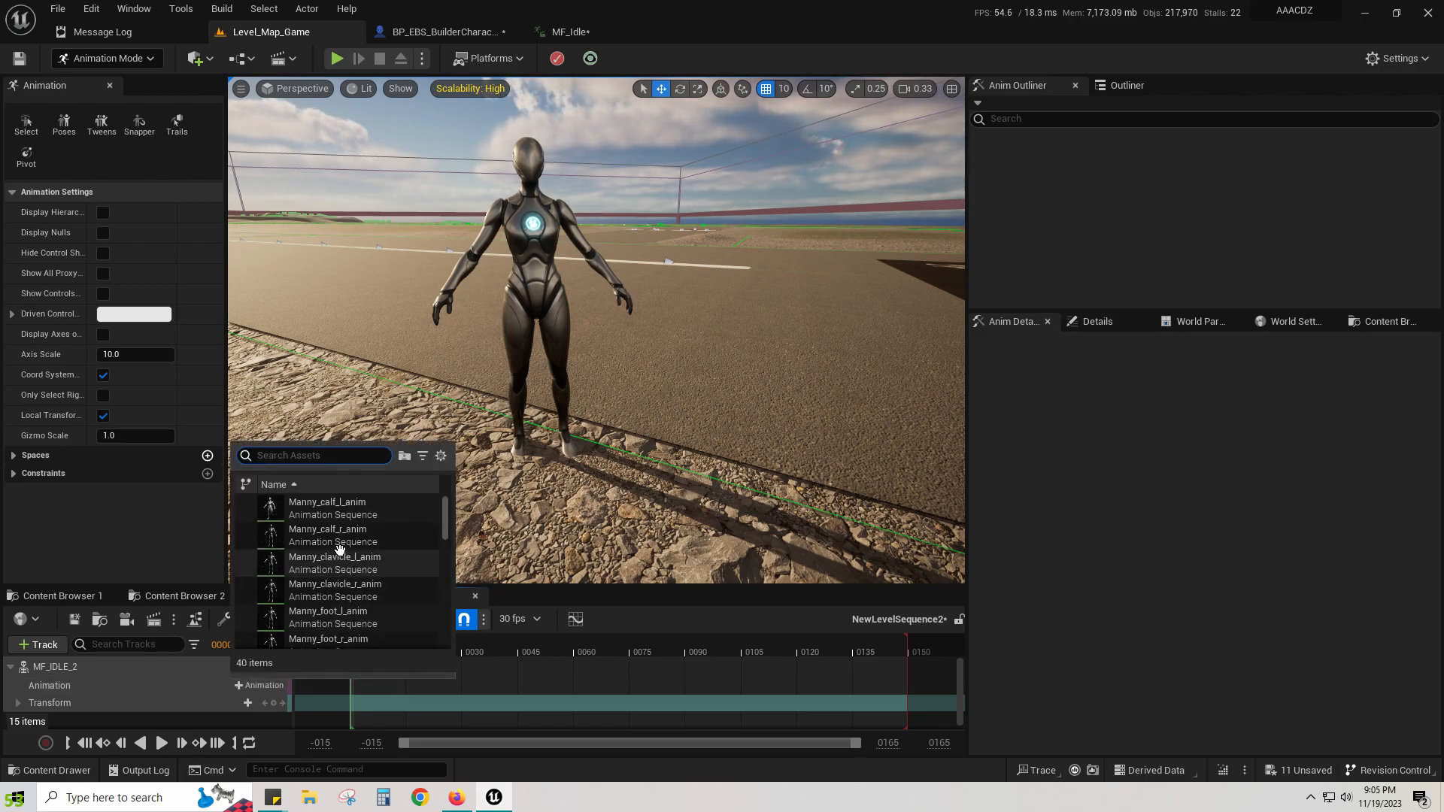
pyautogui.scroll(-8, 344, 531)
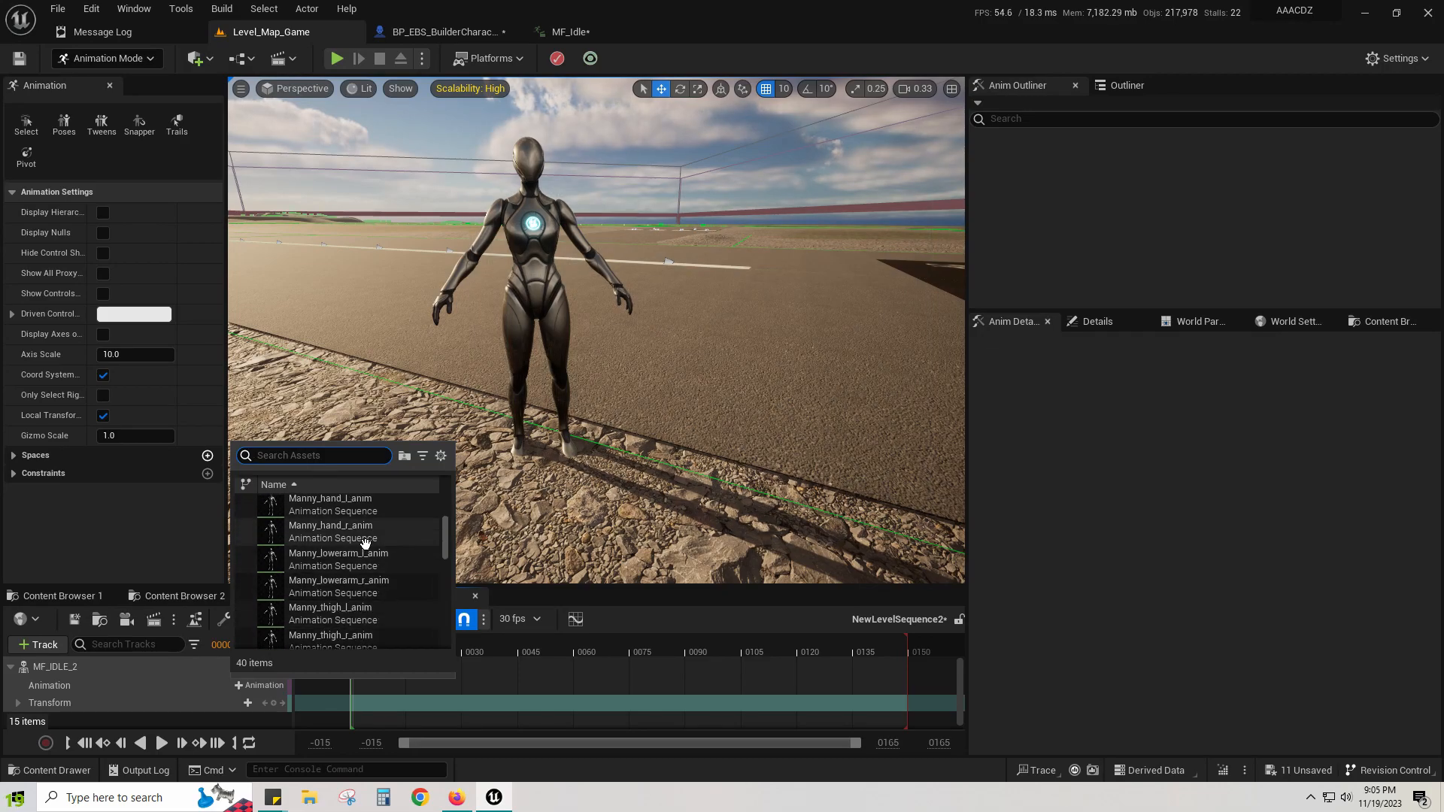
pyautogui.scroll(2, 323, 540)
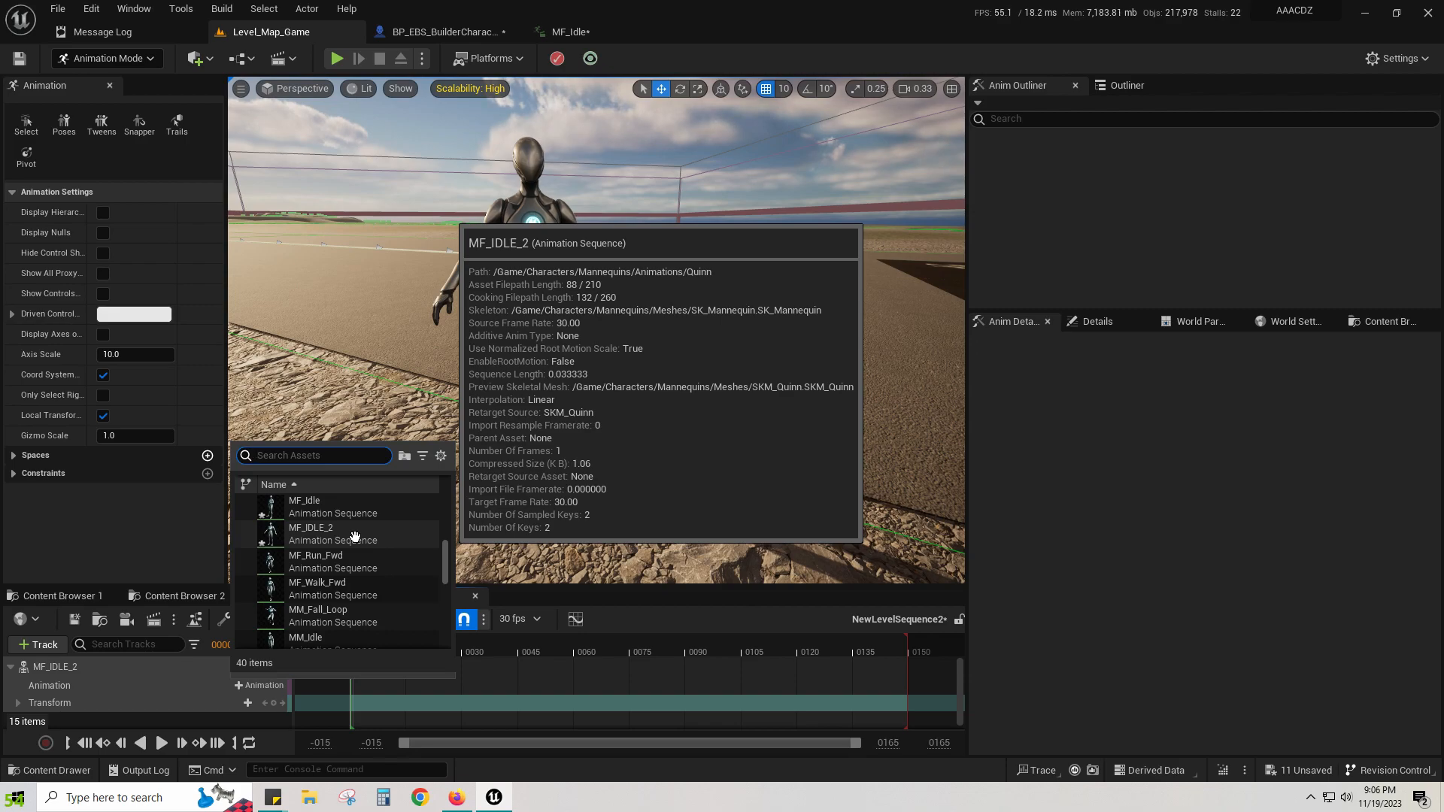
pyautogui.scroll(-1, 354, 539)
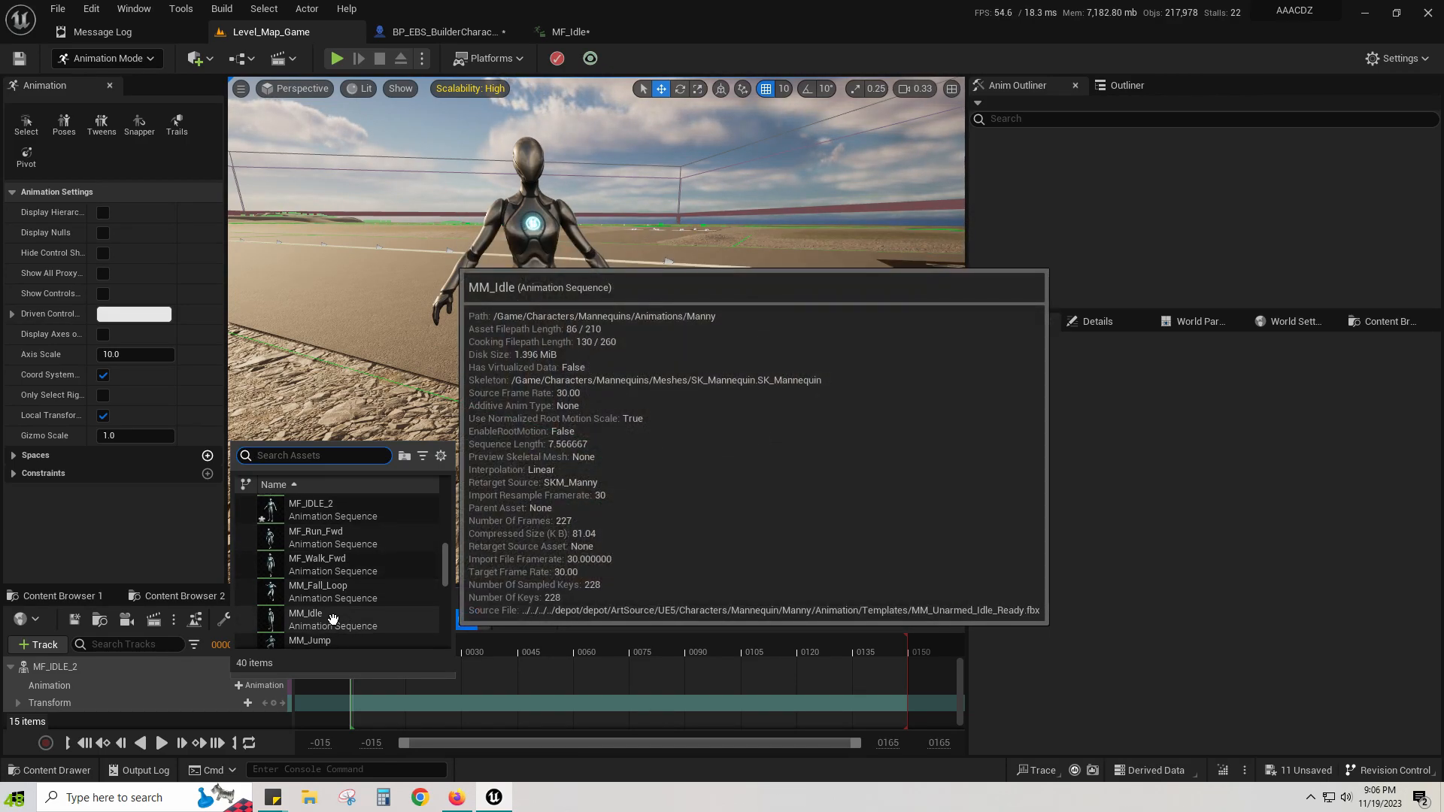
pyautogui.click(333, 618)
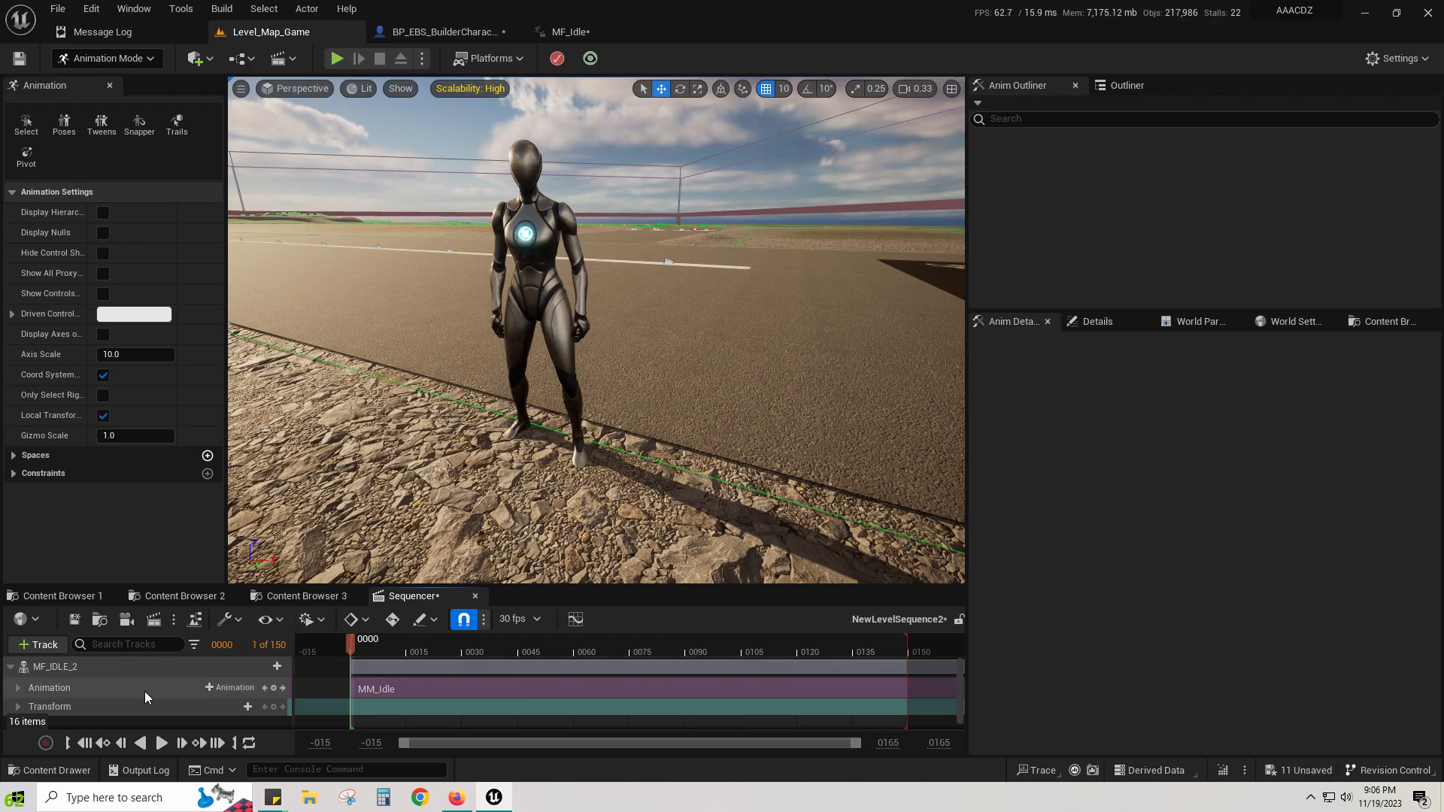
# Step: Bake MF_IDLE_2 to the CR_Mannequin_Body control rig, keeping Reduce Keys off and the tolerance at 0.001
pyautogui.click(76, 668)
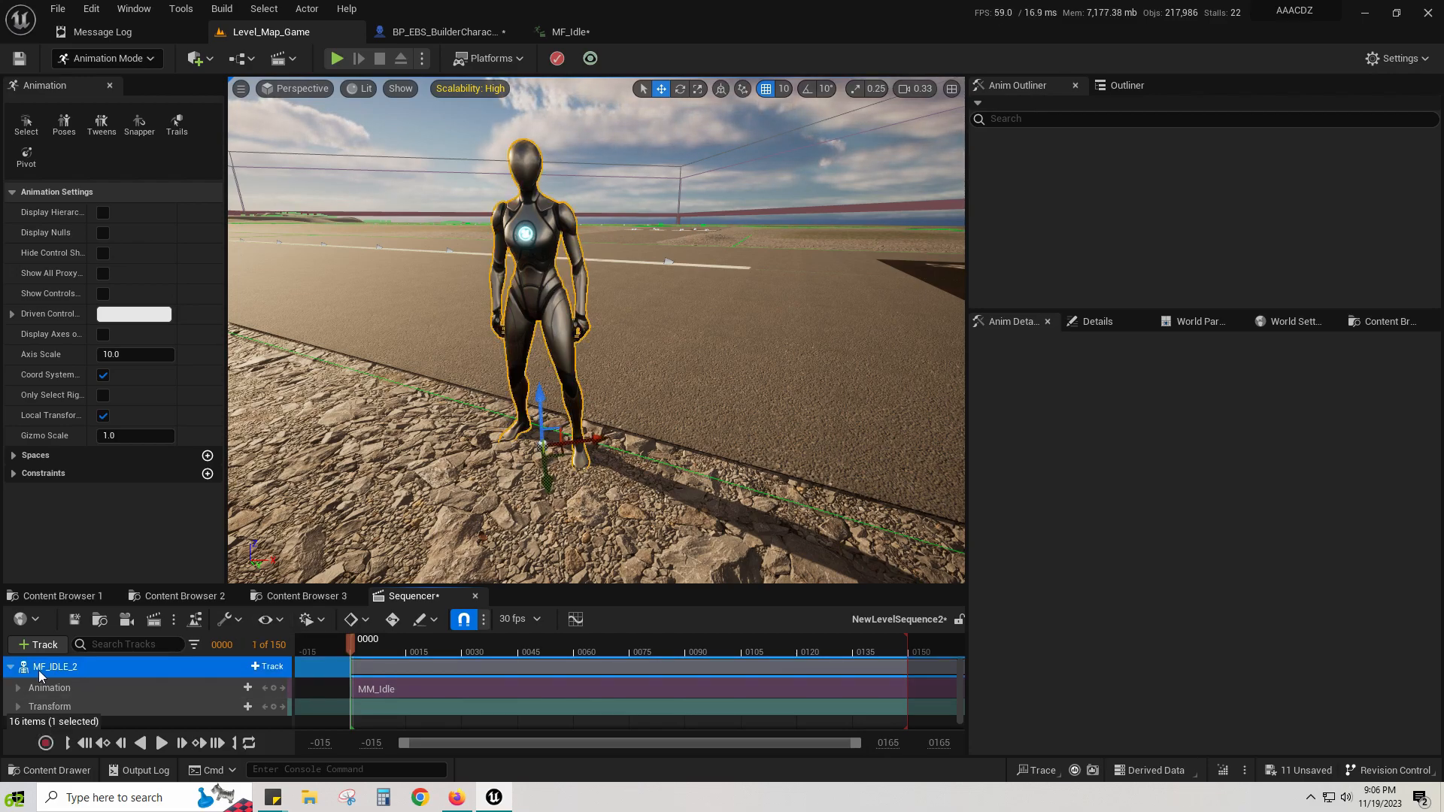
pyautogui.rightClick(138, 667)
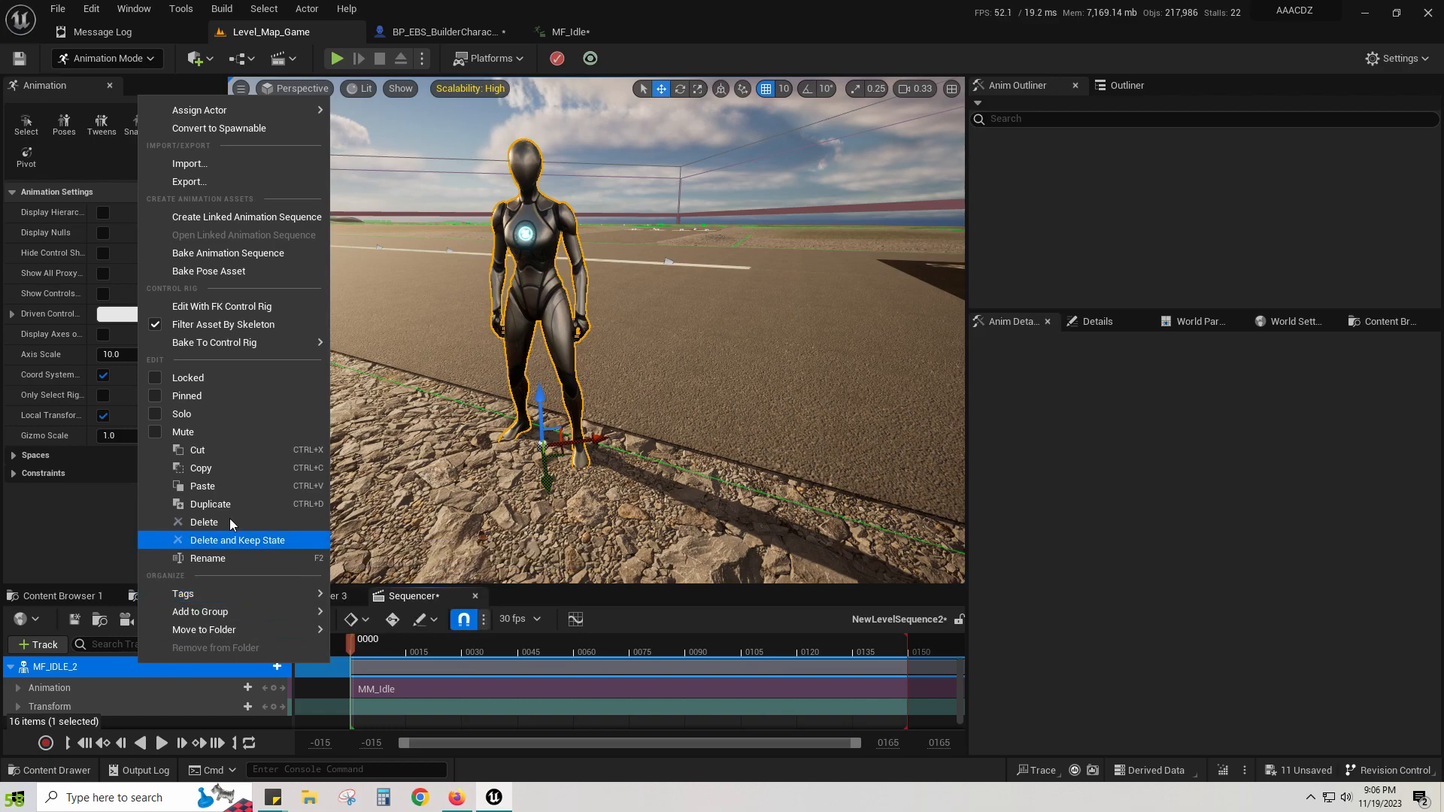
pyautogui.moveTo(224, 346)
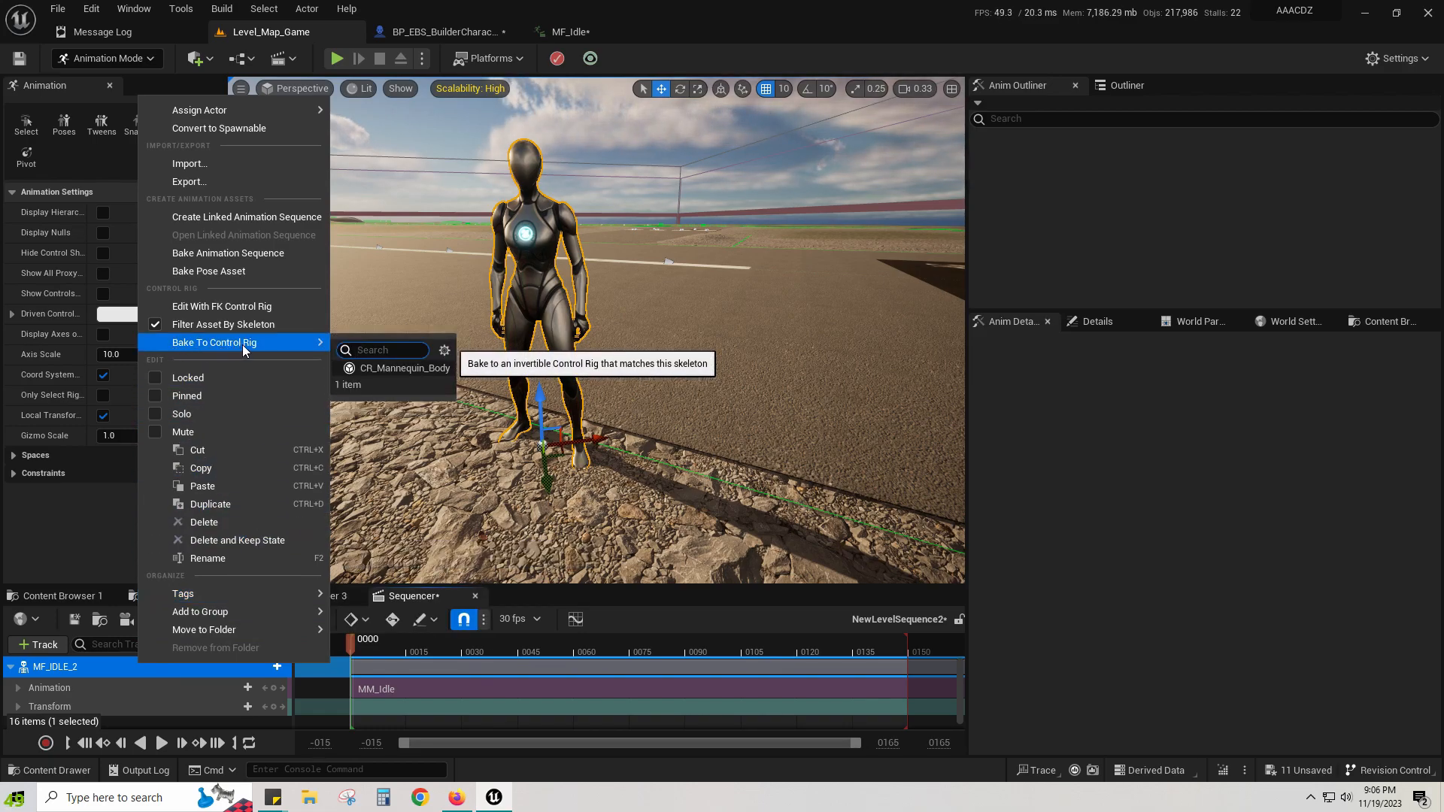
pyautogui.click(395, 369)
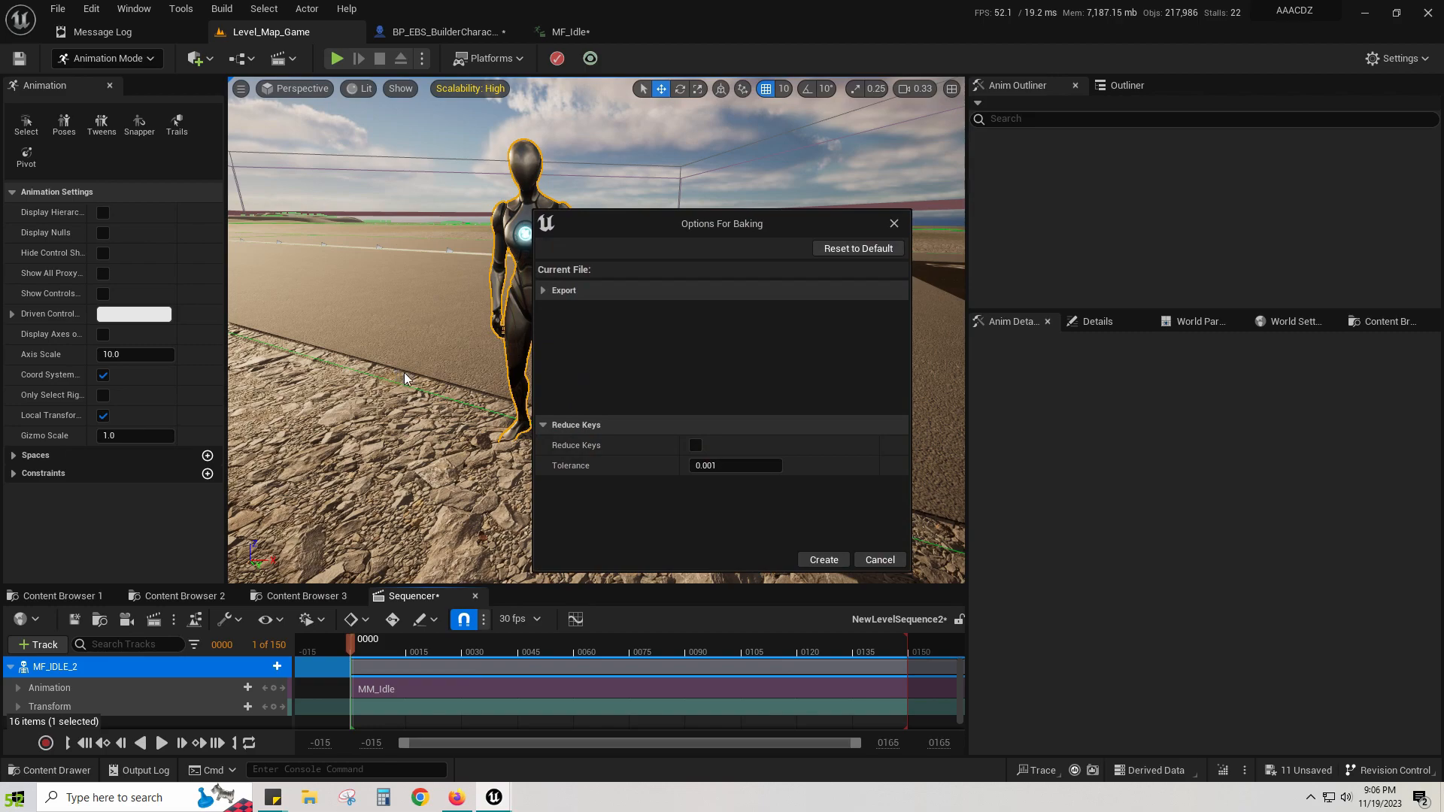
pyautogui.click(823, 560)
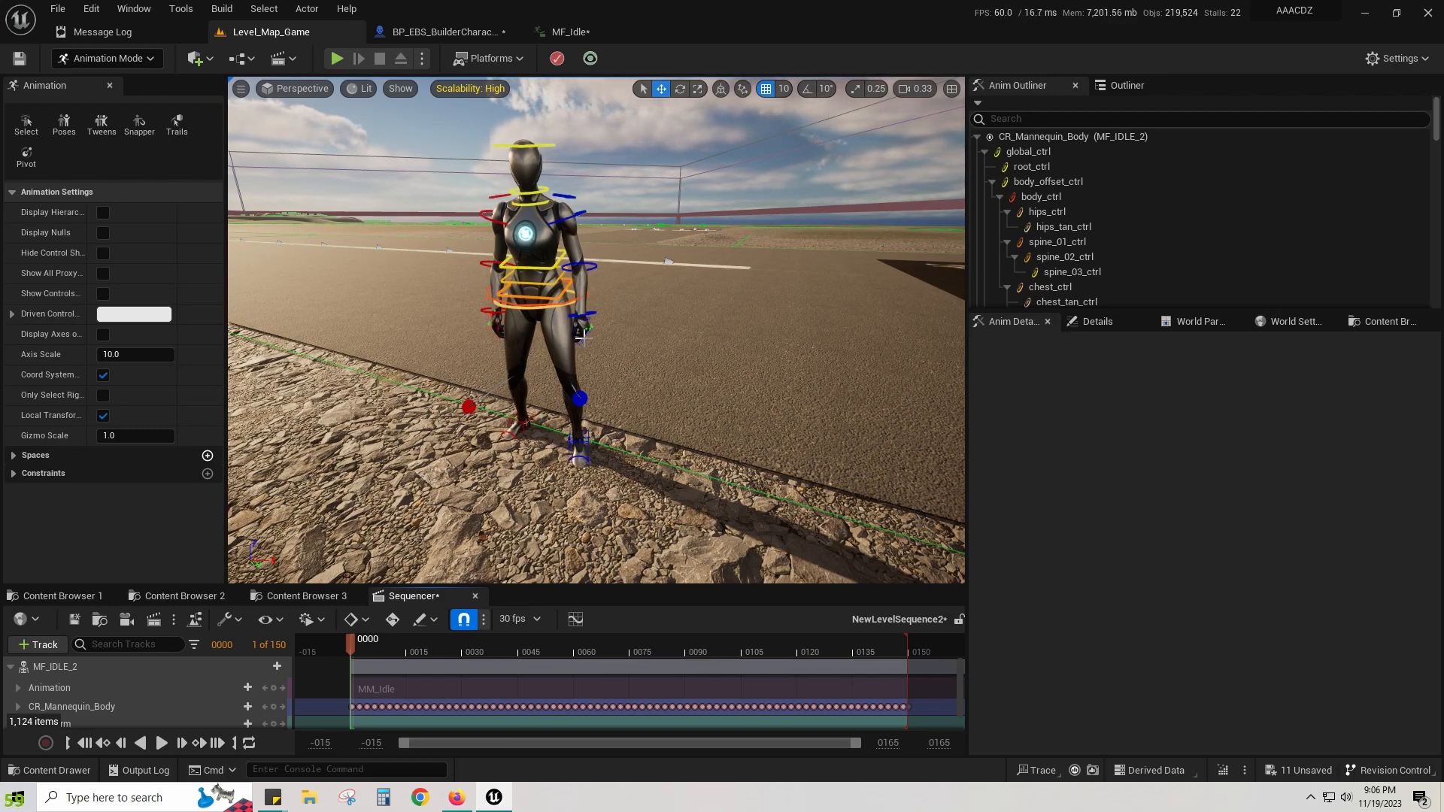
# Step: Inspect the rigged mannequin from several angles, play the baked sequence with looping on, and return the playhead to frame 0
pyautogui.moveTo(684, 445); pyautogui.dragTo(673, 459, button='right')
pyautogui.moveTo(438, 236); pyautogui.dragTo(451, 229, button='right')
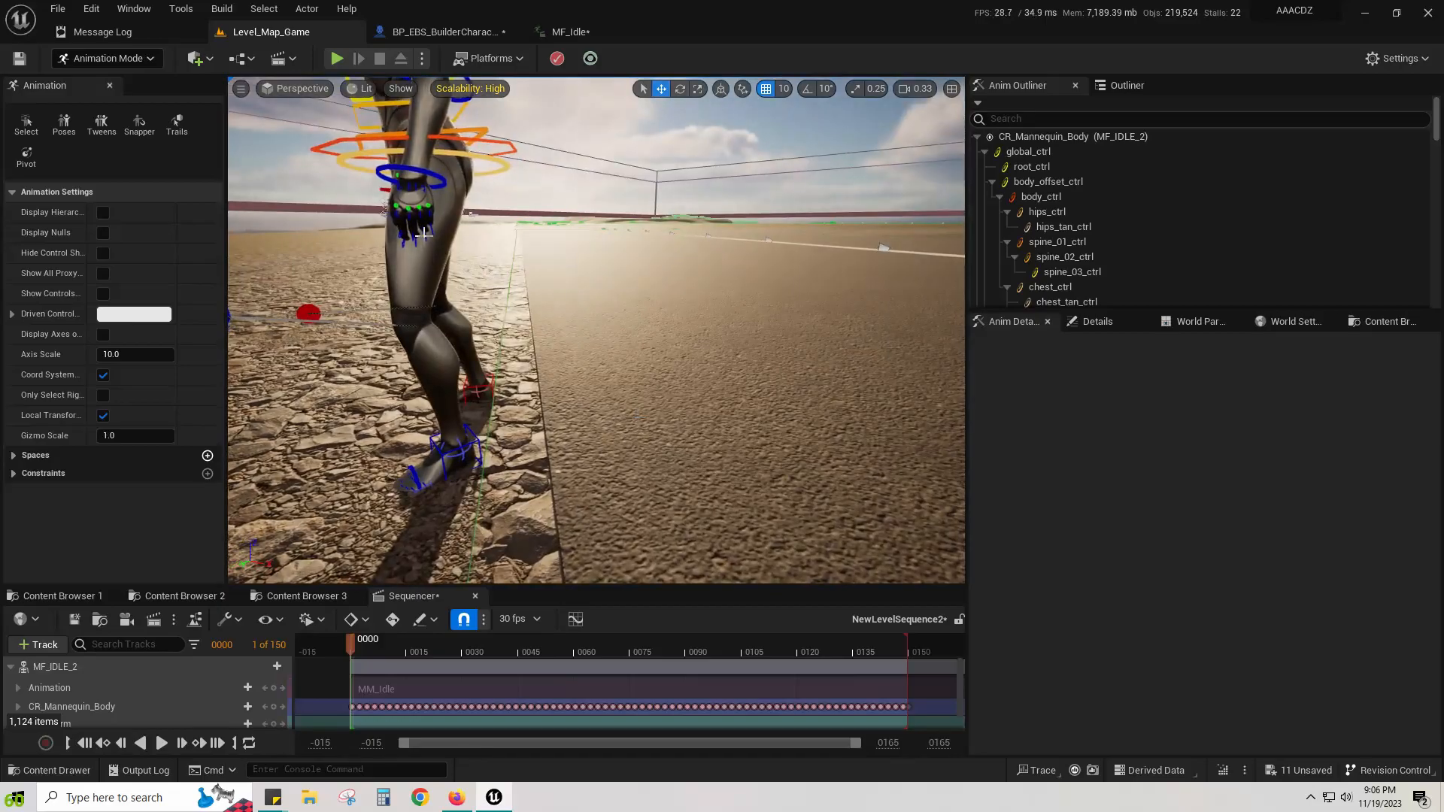
pyautogui.moveTo(449, 401); pyautogui.dragTo(563, 373, button='right')
pyautogui.press('s')
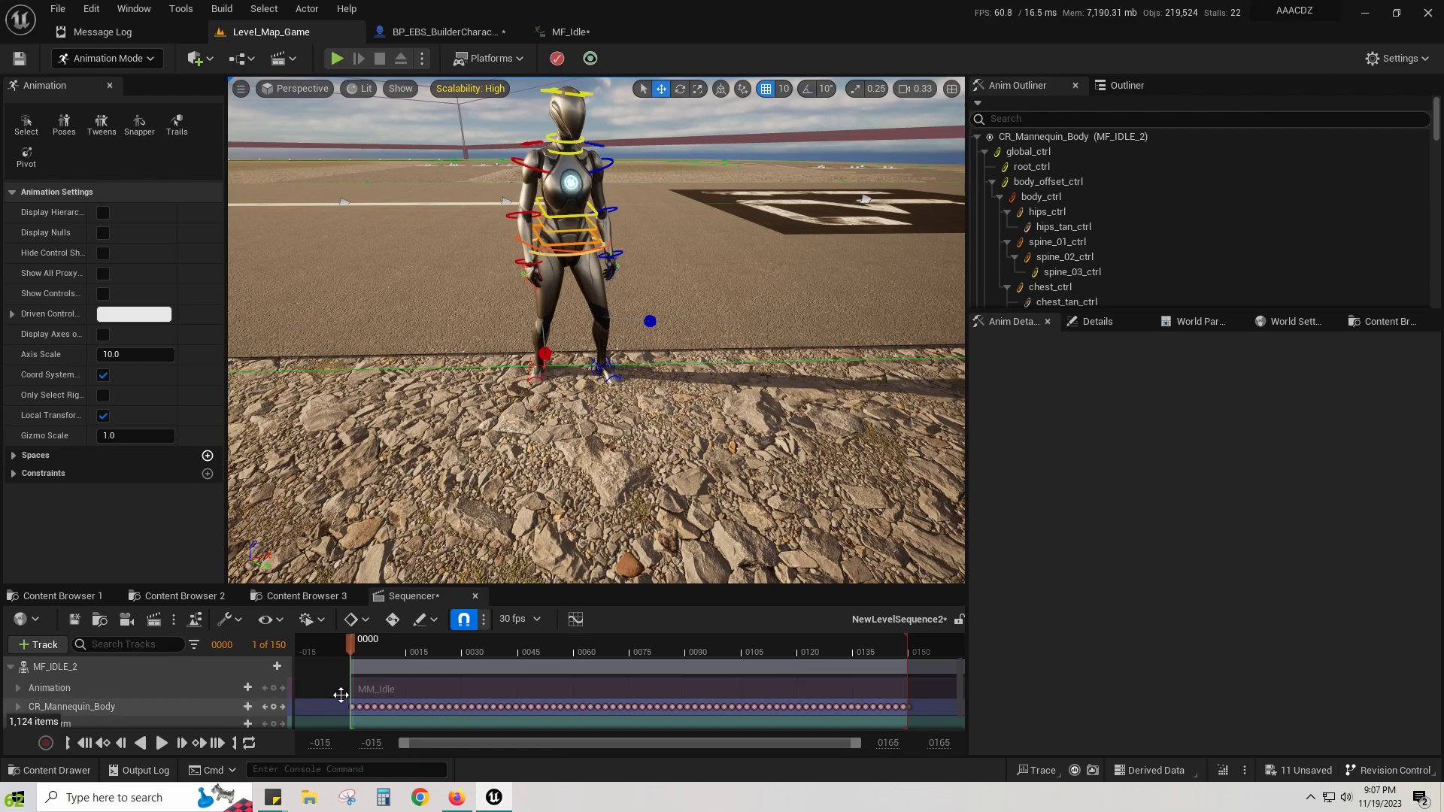
pyautogui.moveTo(356, 651)
pyautogui.mouseDown()
pyautogui.moveTo(891, 653)
pyautogui.moveTo(350, 653)
pyautogui.mouseUp()
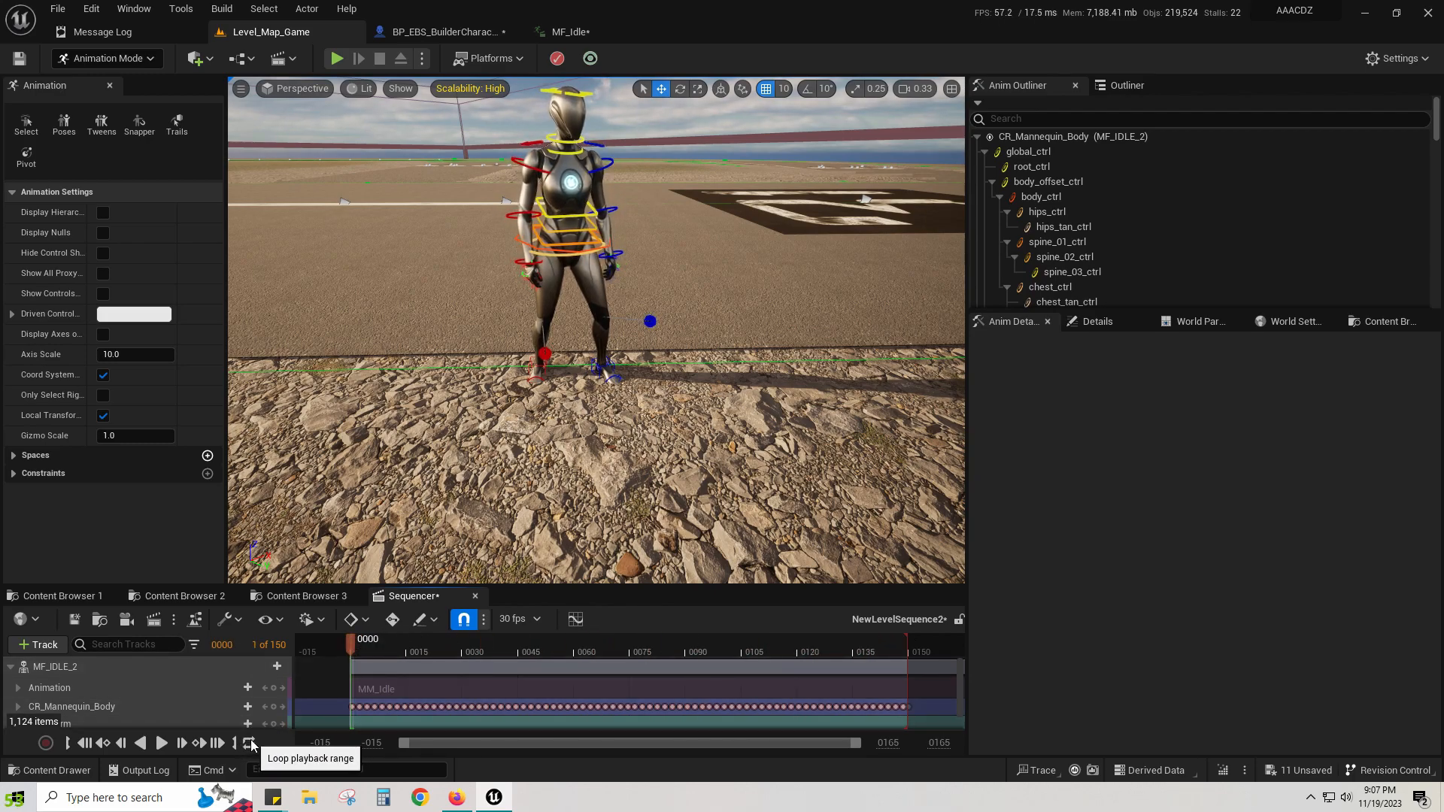
pyautogui.click(251, 749)
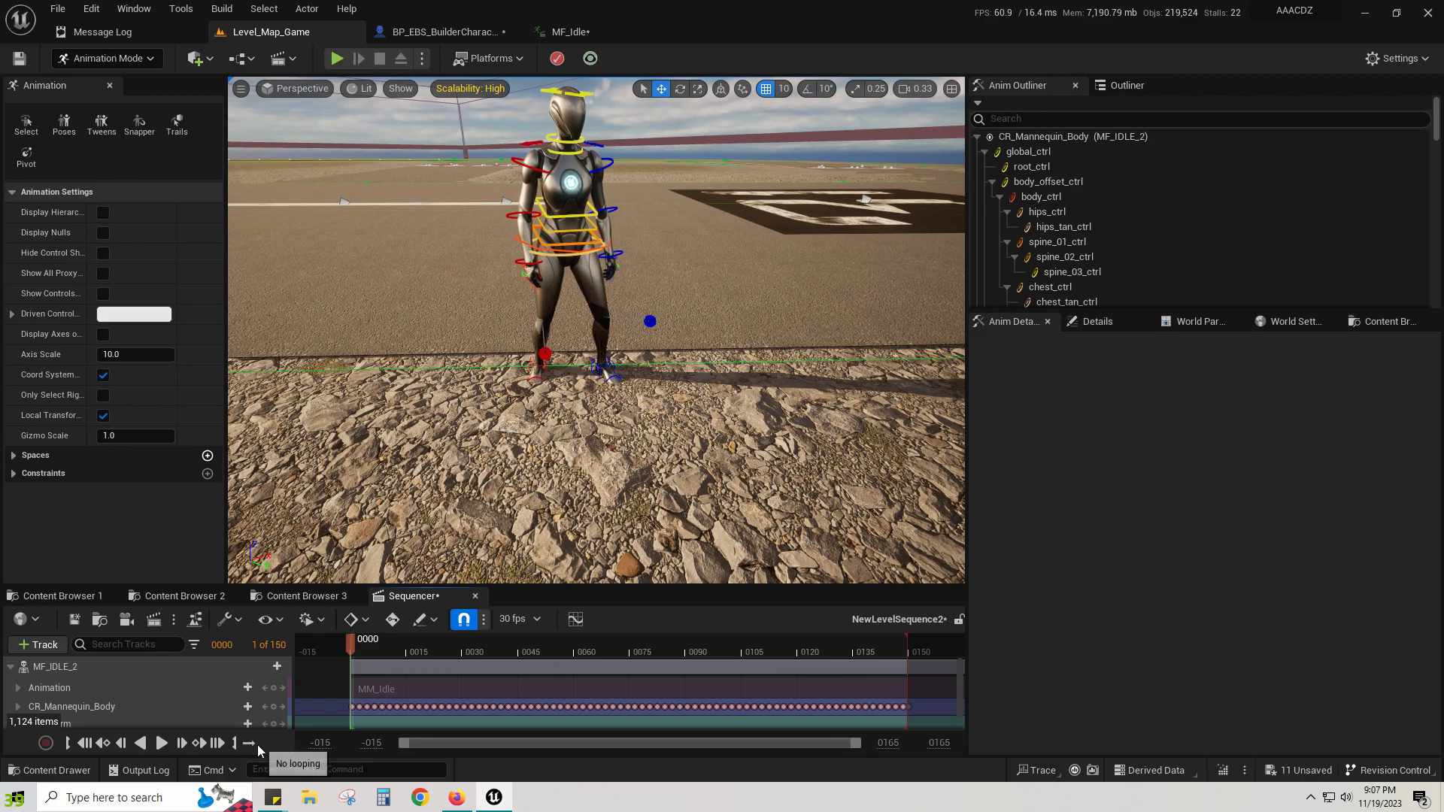
pyautogui.click(253, 745)
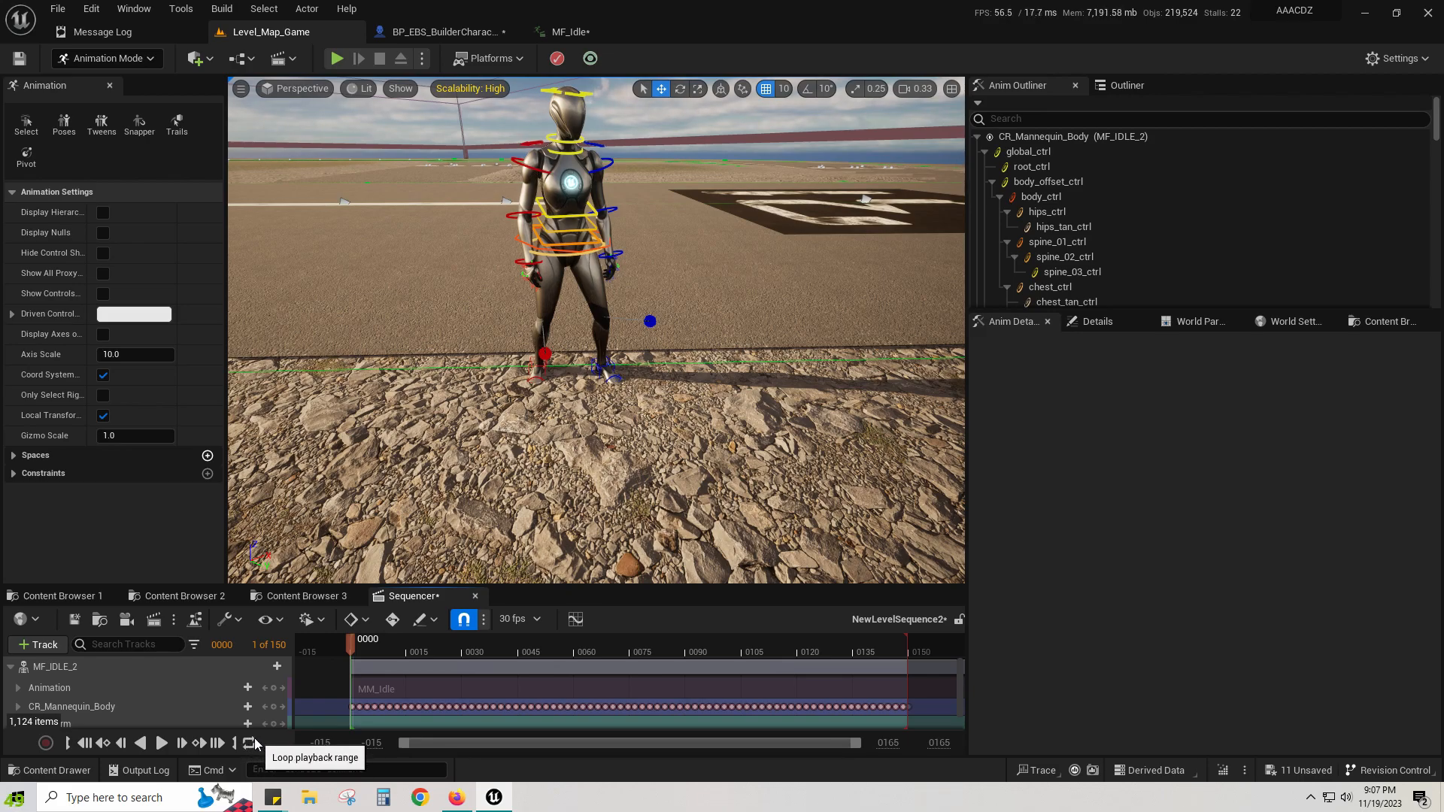
pyautogui.press('space')
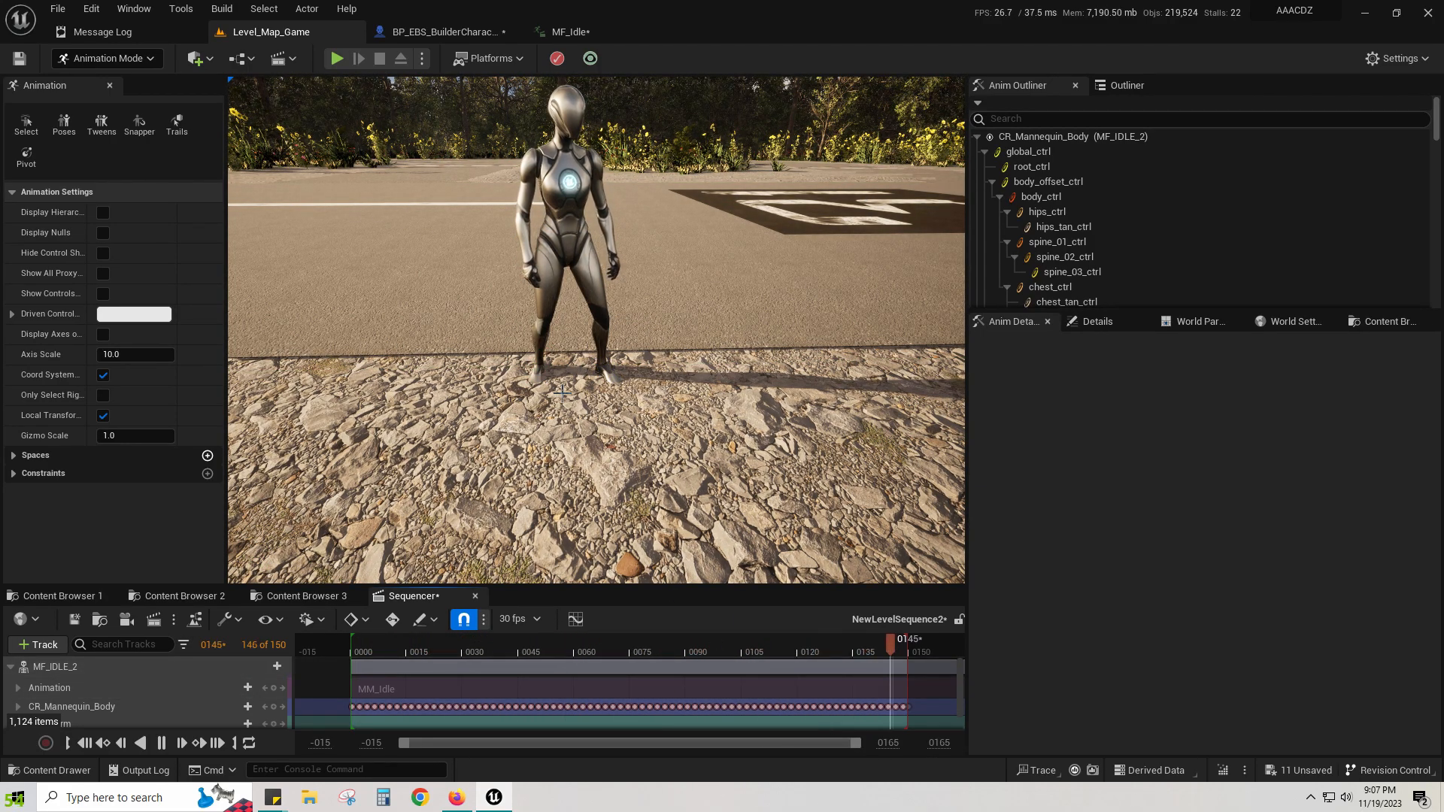
pyautogui.click(439, 642)
pyautogui.moveTo(430, 643); pyautogui.dragTo(353, 645)
pyautogui.click(221, 644)
pyautogui.write('0')
pyautogui.press('Return')
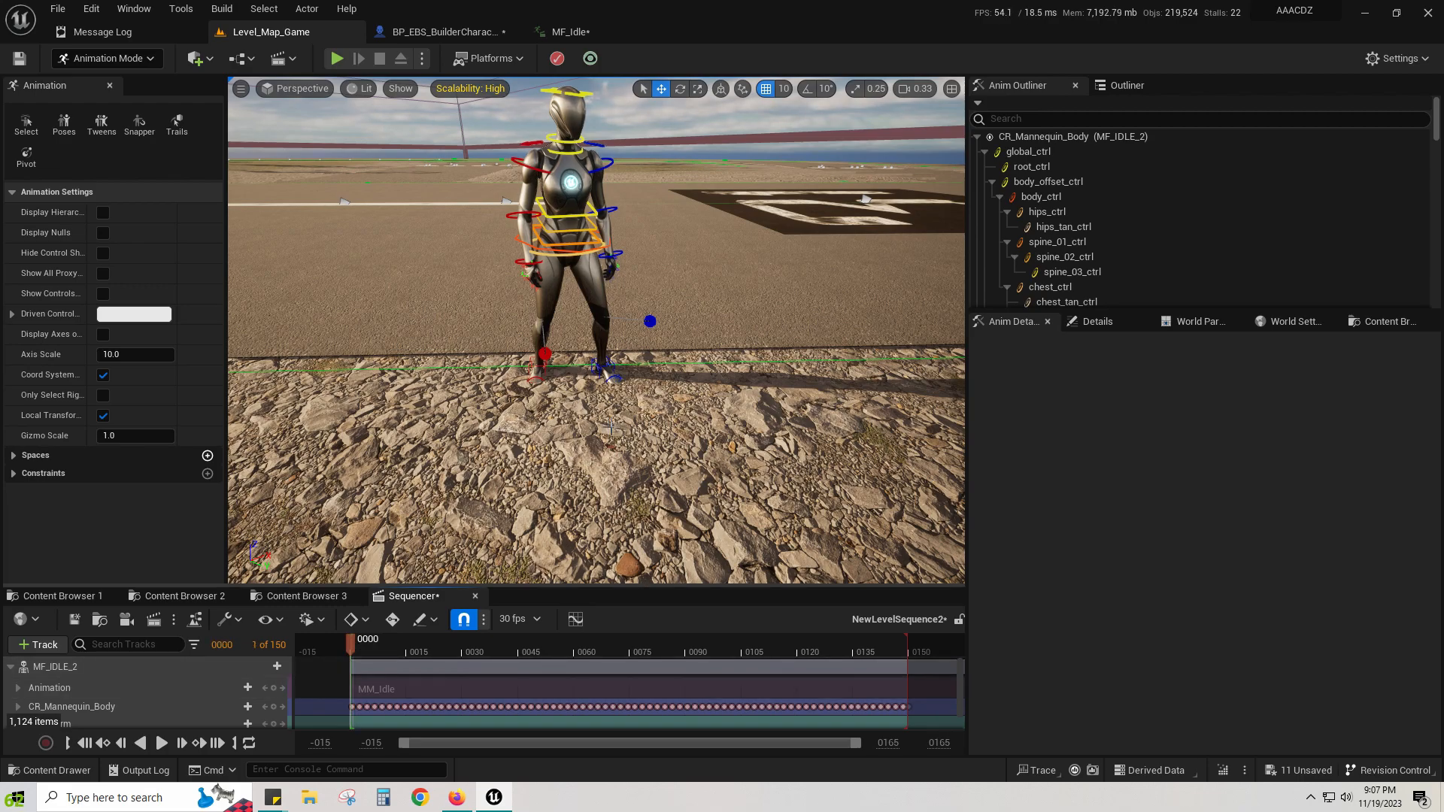
# Step: Move the right foot's IK control, foot_r_ik_ctrl, forward and up at frame 0 to raise the leg into a kick
pyautogui.moveTo(568, 419); pyautogui.dragTo(540, 441, button='right')
pyautogui.press('a')
pyautogui.press('w')
pyautogui.press('w')
pyautogui.click(610, 342)
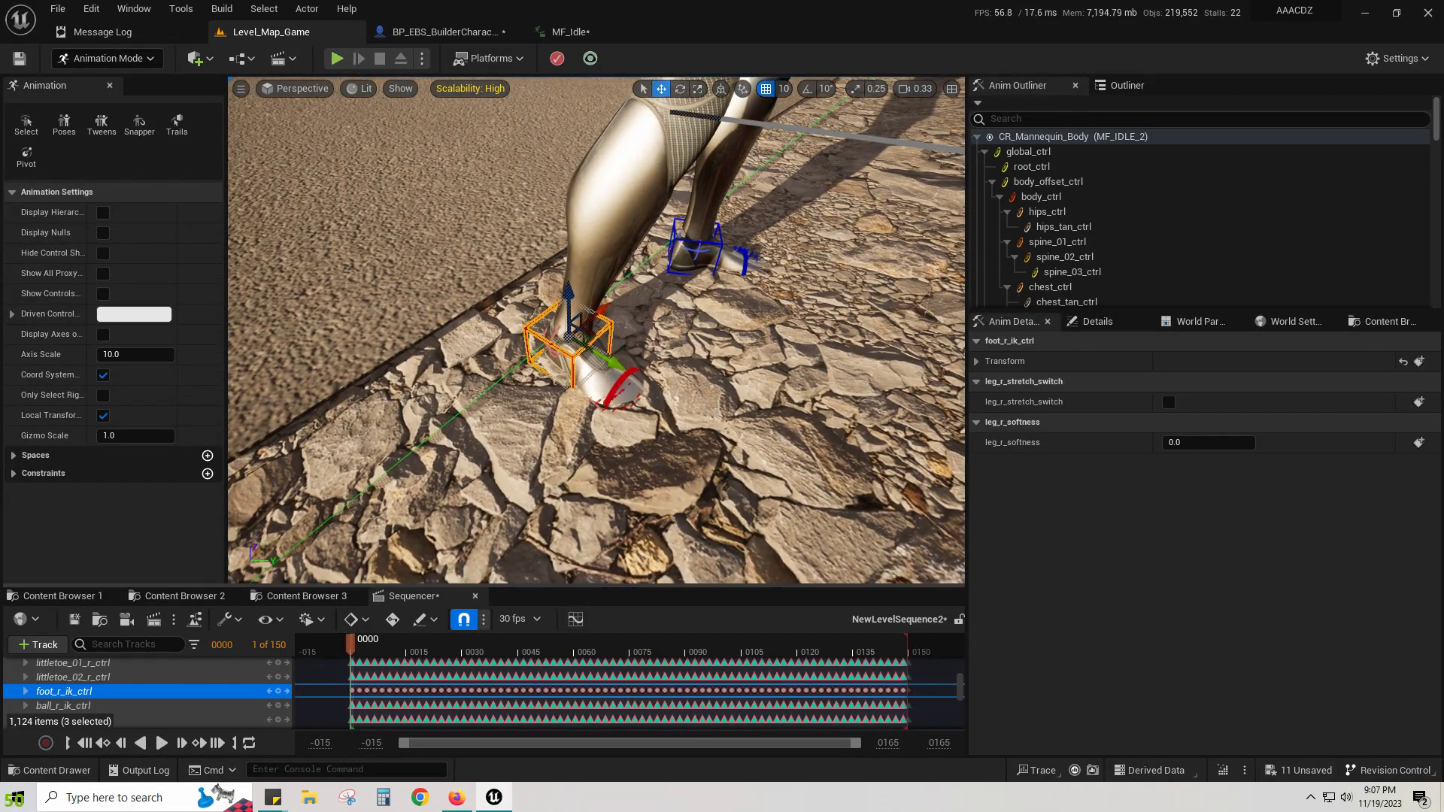
pyautogui.press('f')
pyautogui.moveTo(609, 342); pyautogui.dragTo(608, 342, button='right')
pyautogui.press('d')
pyautogui.press('w')
pyautogui.press('w')
pyautogui.press('s')
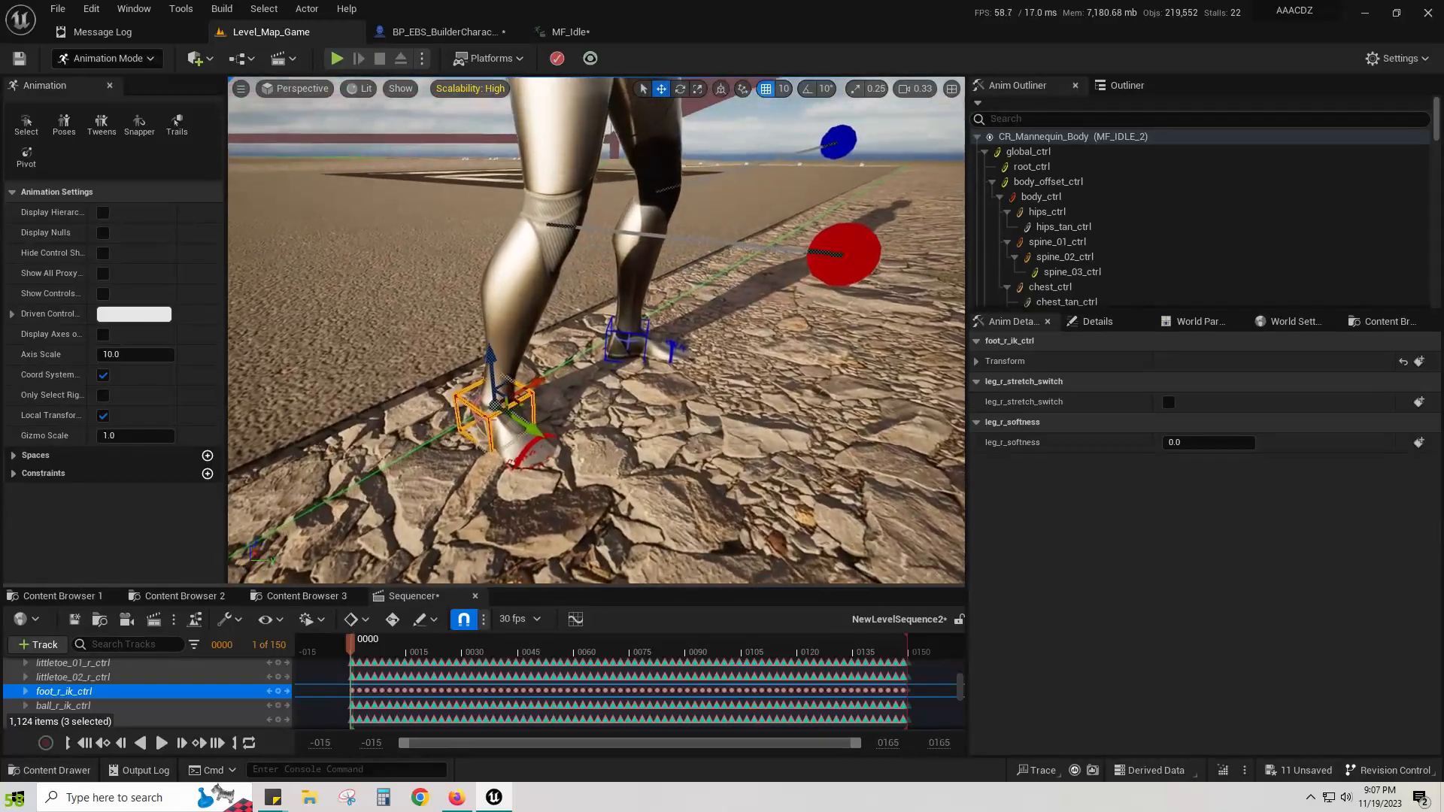
pyautogui.press('w')
pyautogui.moveTo(596, 331); pyautogui.dragTo(519, 331, button='right')
pyautogui.press('d')
pyautogui.press('s')
pyautogui.moveTo(545, 378); pyautogui.dragTo(571, 381, button='right')
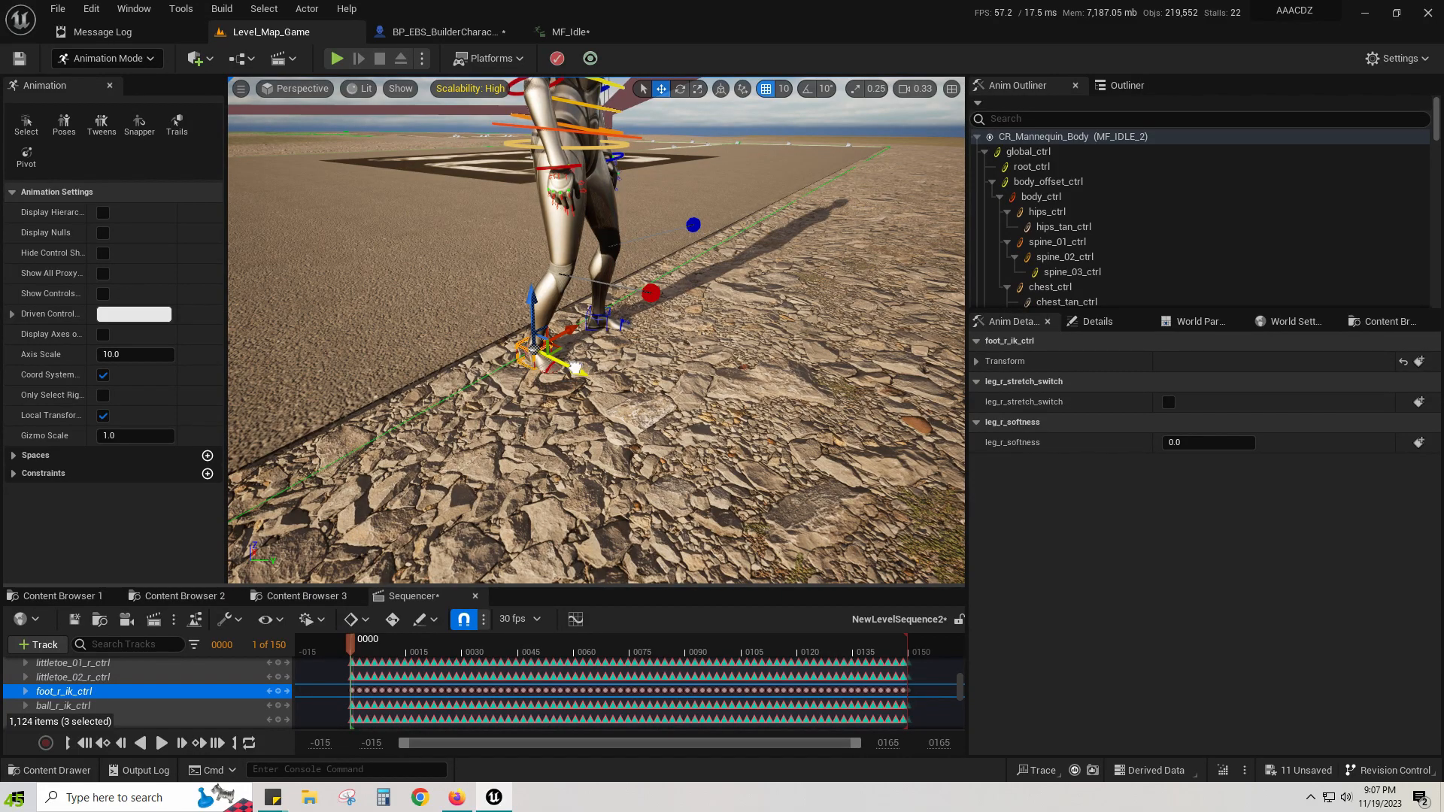
pyautogui.moveTo(575, 369); pyautogui.dragTo(912, 415)
pyautogui.moveTo(886, 398); pyautogui.dragTo(820, 376, button='right')
pyautogui.press('d')
pyautogui.press('a')
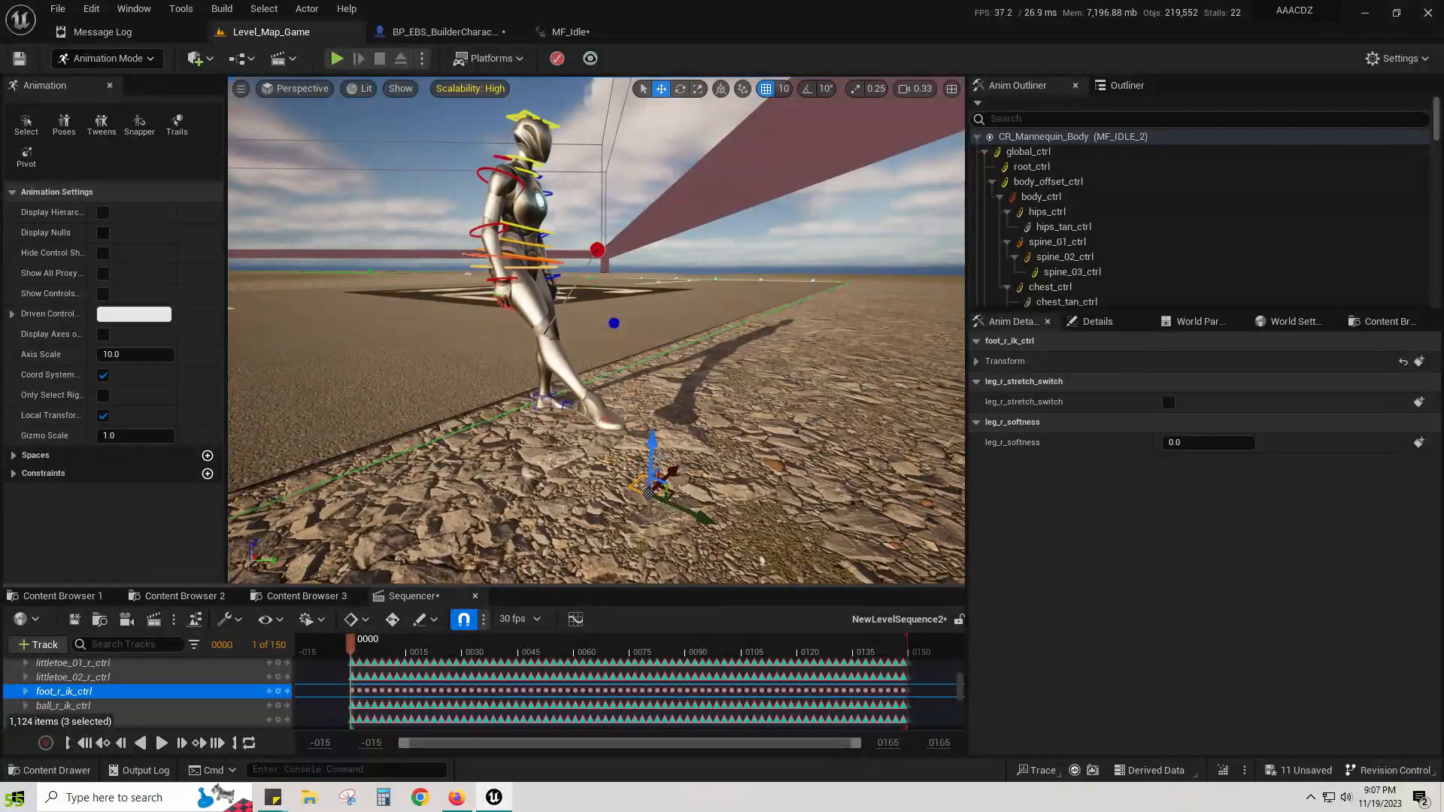
pyautogui.moveTo(654, 449); pyautogui.dragTo(695, 94)
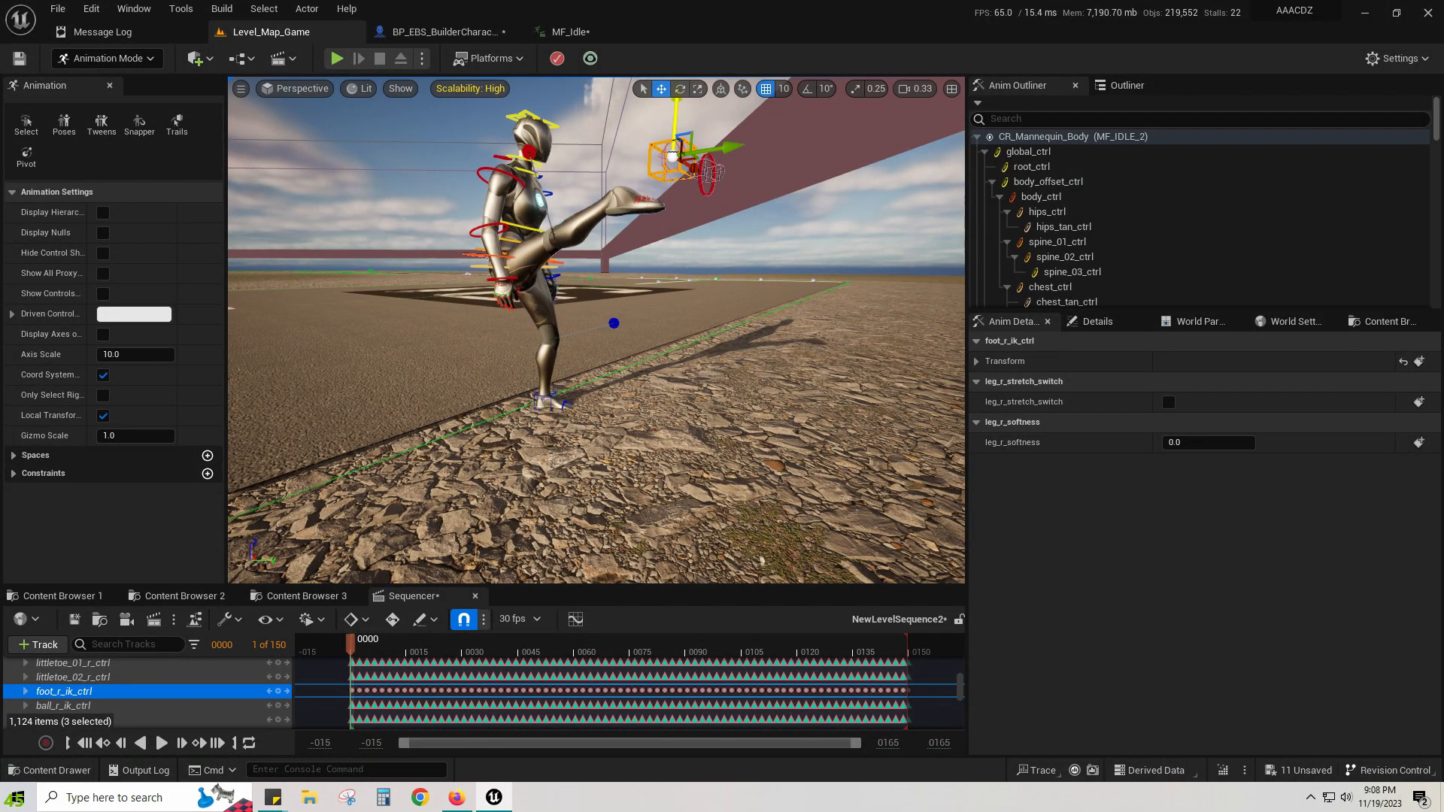
# Step: Delete all keyframes of foot_r_ik_ctrl along the whole timeline
pyautogui.press('d')
pyautogui.moveTo(697, 309); pyautogui.dragTo(653, 328, button='right')
pyautogui.press('a')
pyautogui.press('w')
pyautogui.press('s')
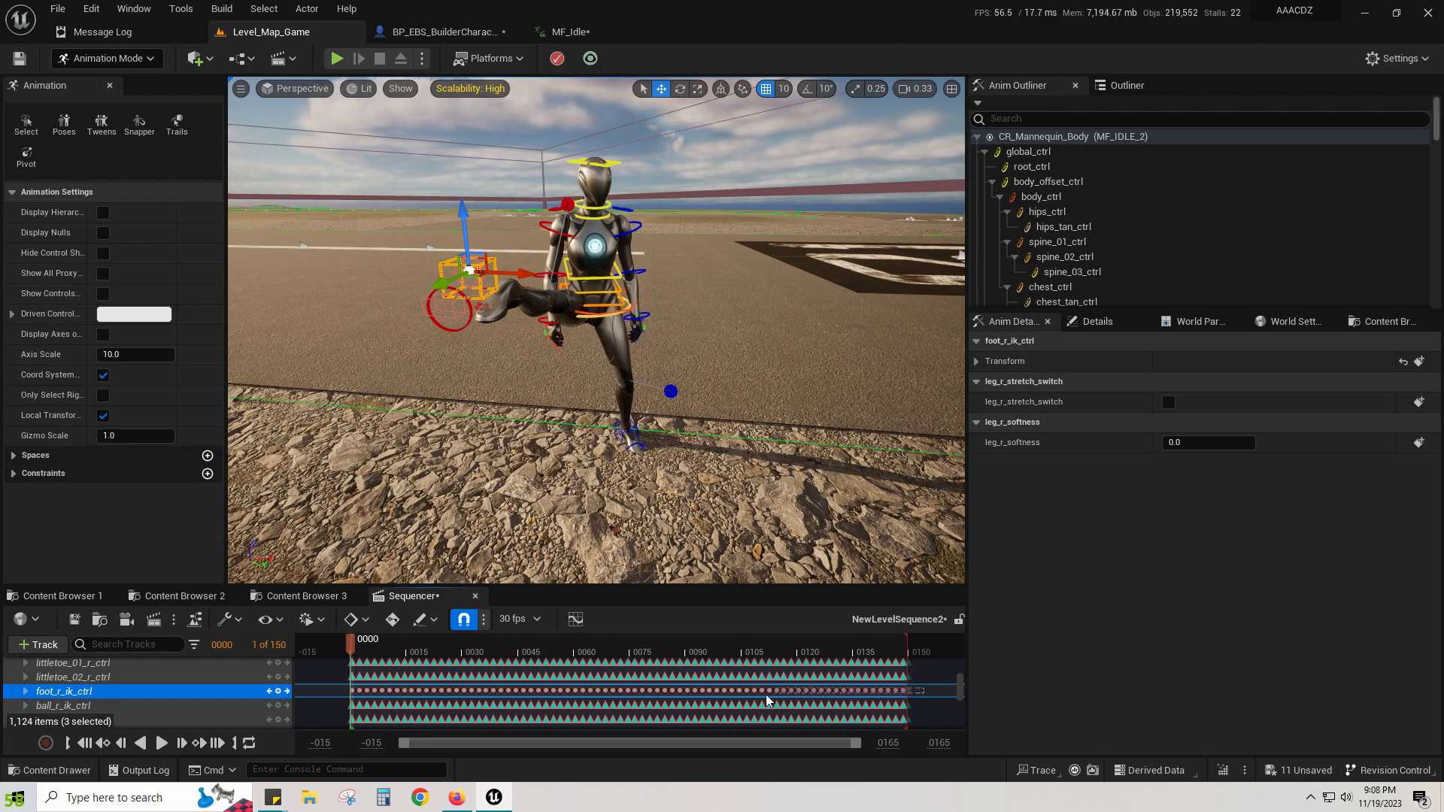
pyautogui.moveTo(368, 688); pyautogui.dragTo(318, 693)
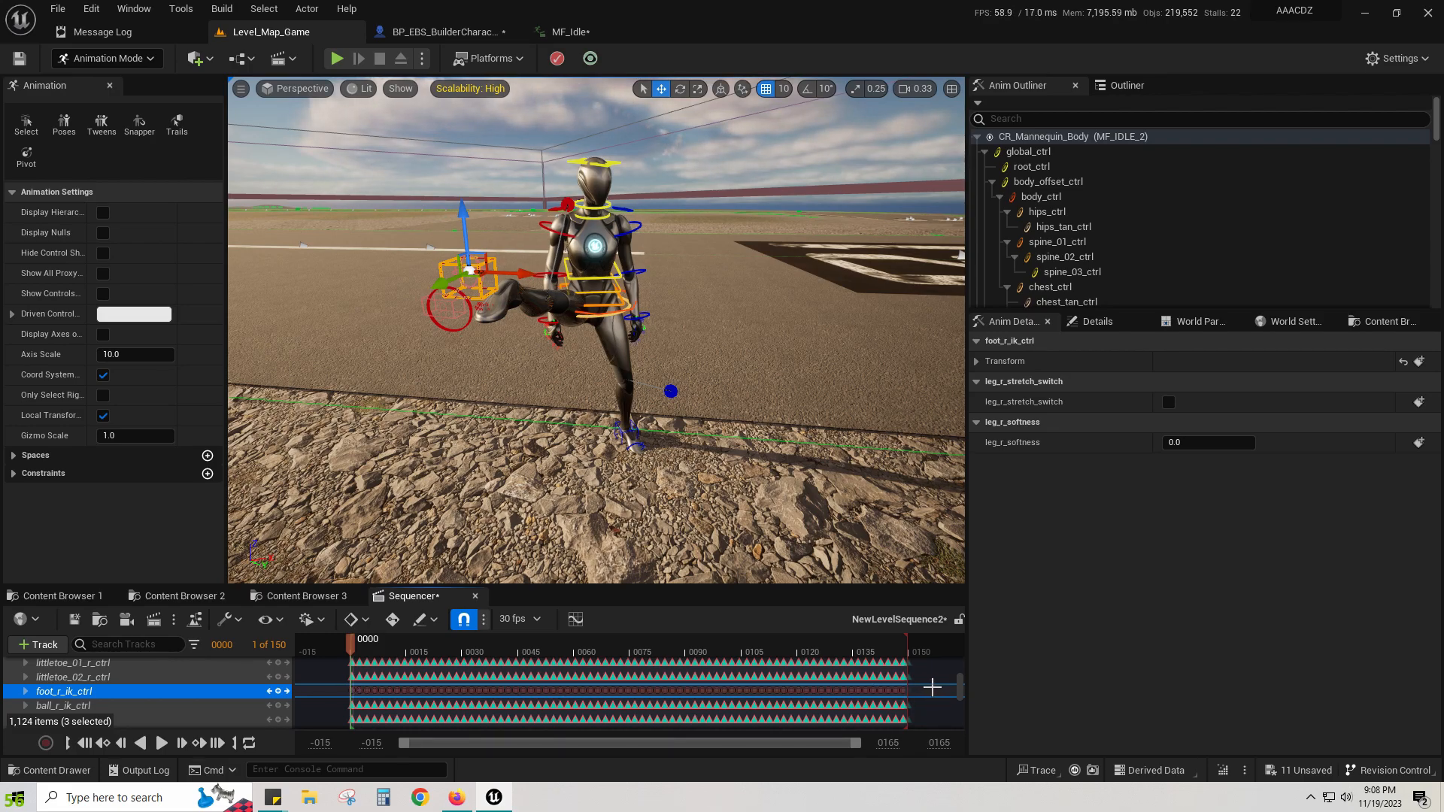
pyautogui.press('Delete')
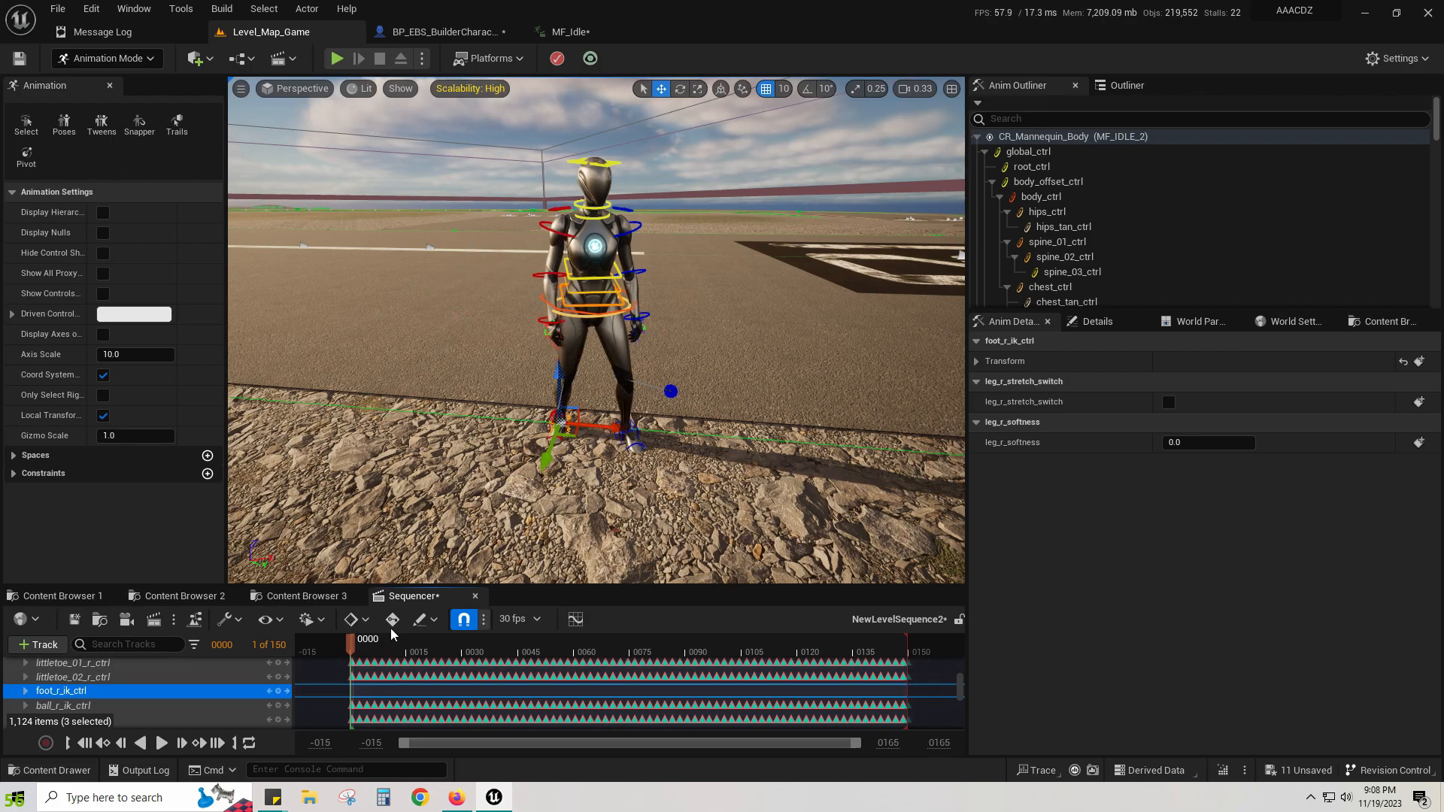
# Step: Raise the right leg horizontally in front of the body with foot_r_ik_ctrl and key the control at frame 0
pyautogui.press('a')
pyautogui.moveTo(543, 465); pyautogui.dragTo(775, 457, button='right')
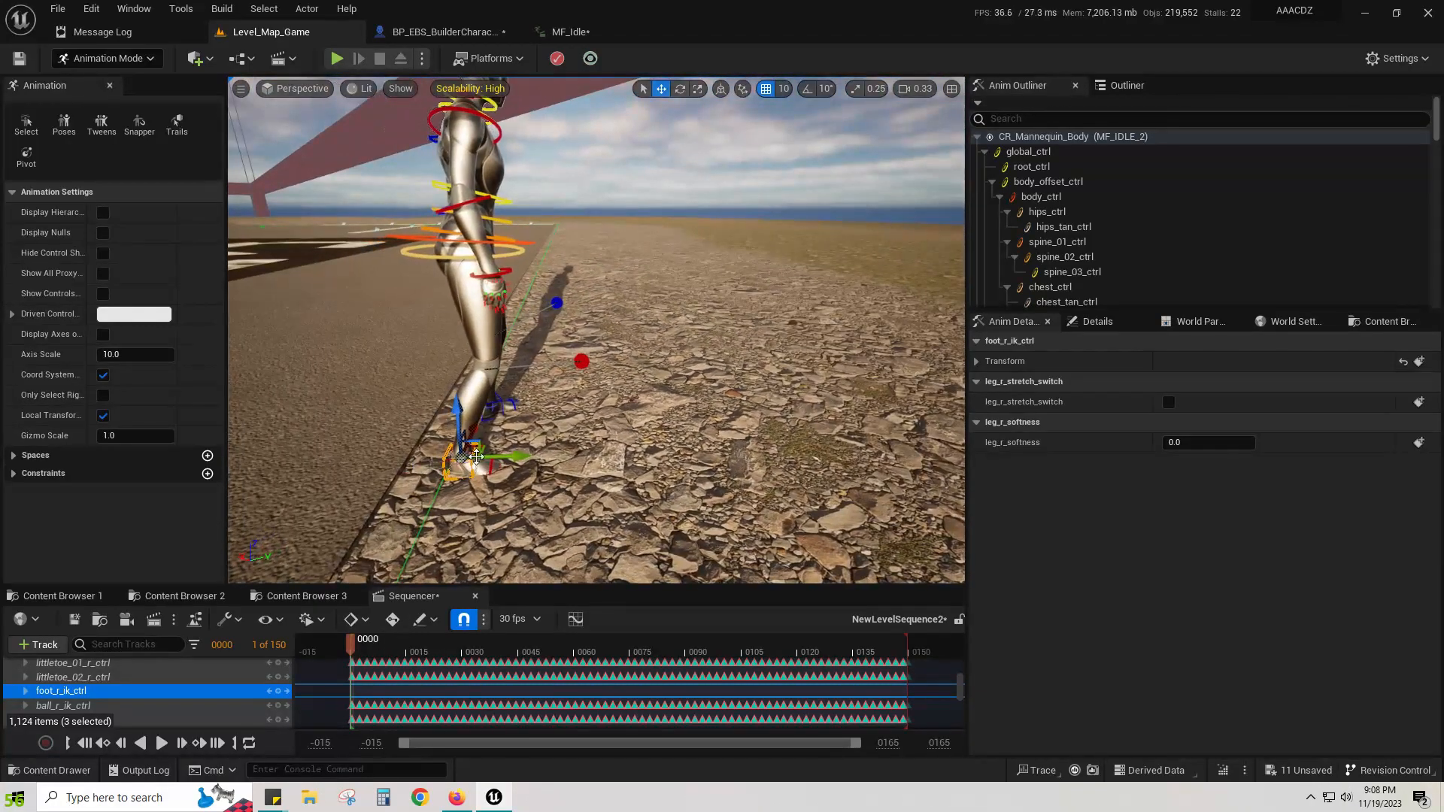
pyautogui.moveTo(524, 458); pyautogui.dragTo(719, 103)
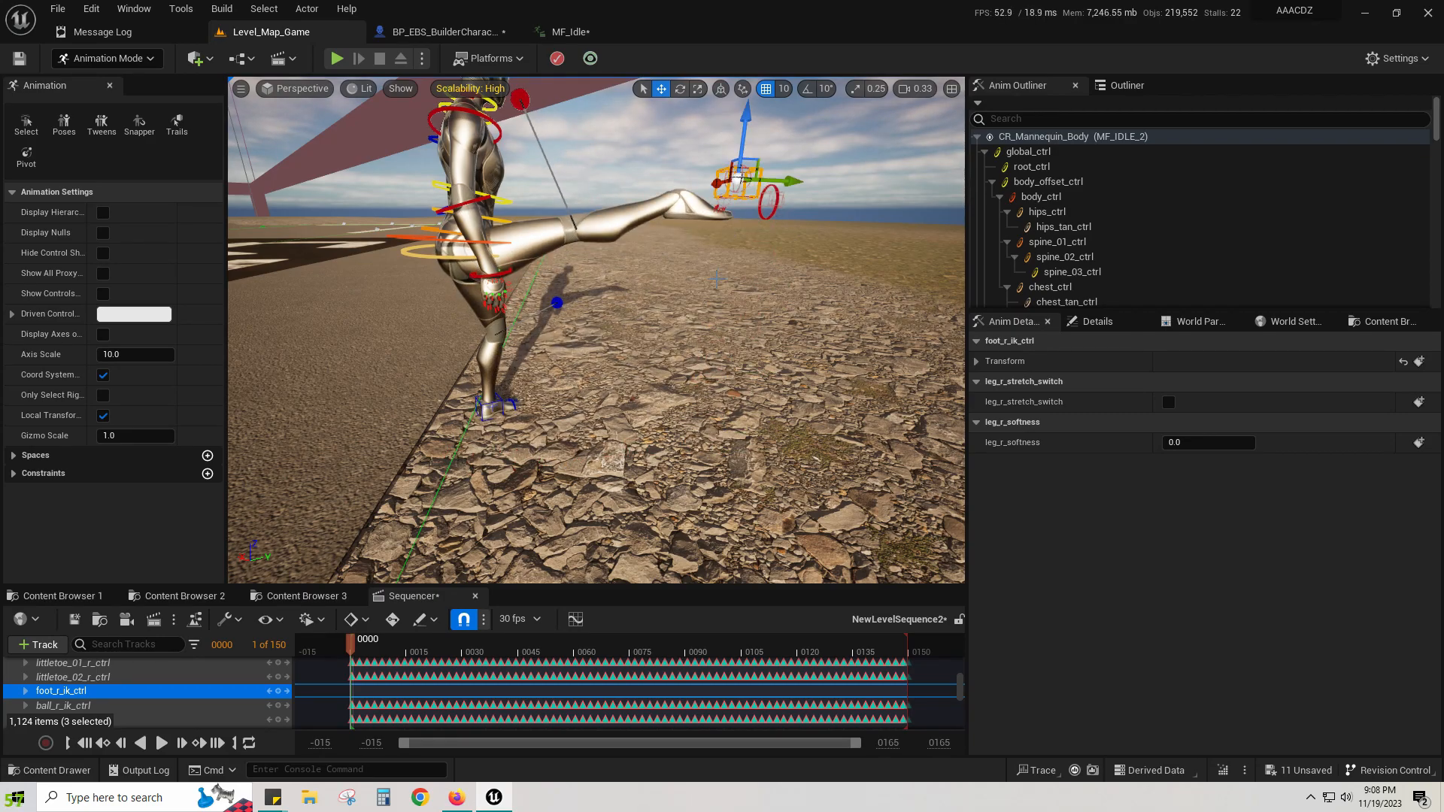
pyautogui.moveTo(711, 151); pyautogui.dragTo(542, 154, button='right')
pyautogui.press('d')
pyautogui.moveTo(592, 501); pyautogui.dragTo(585, 497, button='right')
pyautogui.press('s')
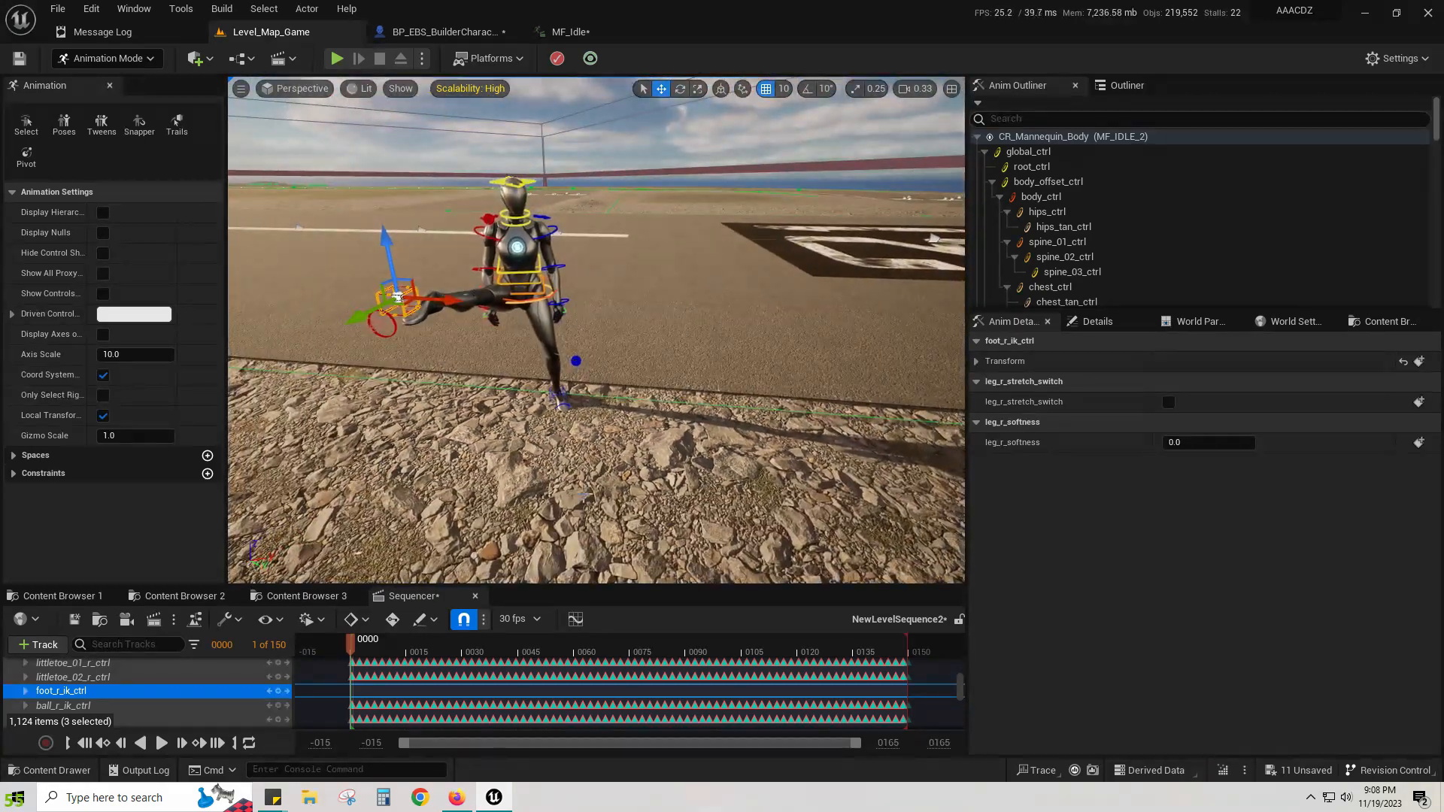
pyautogui.click(278, 691)
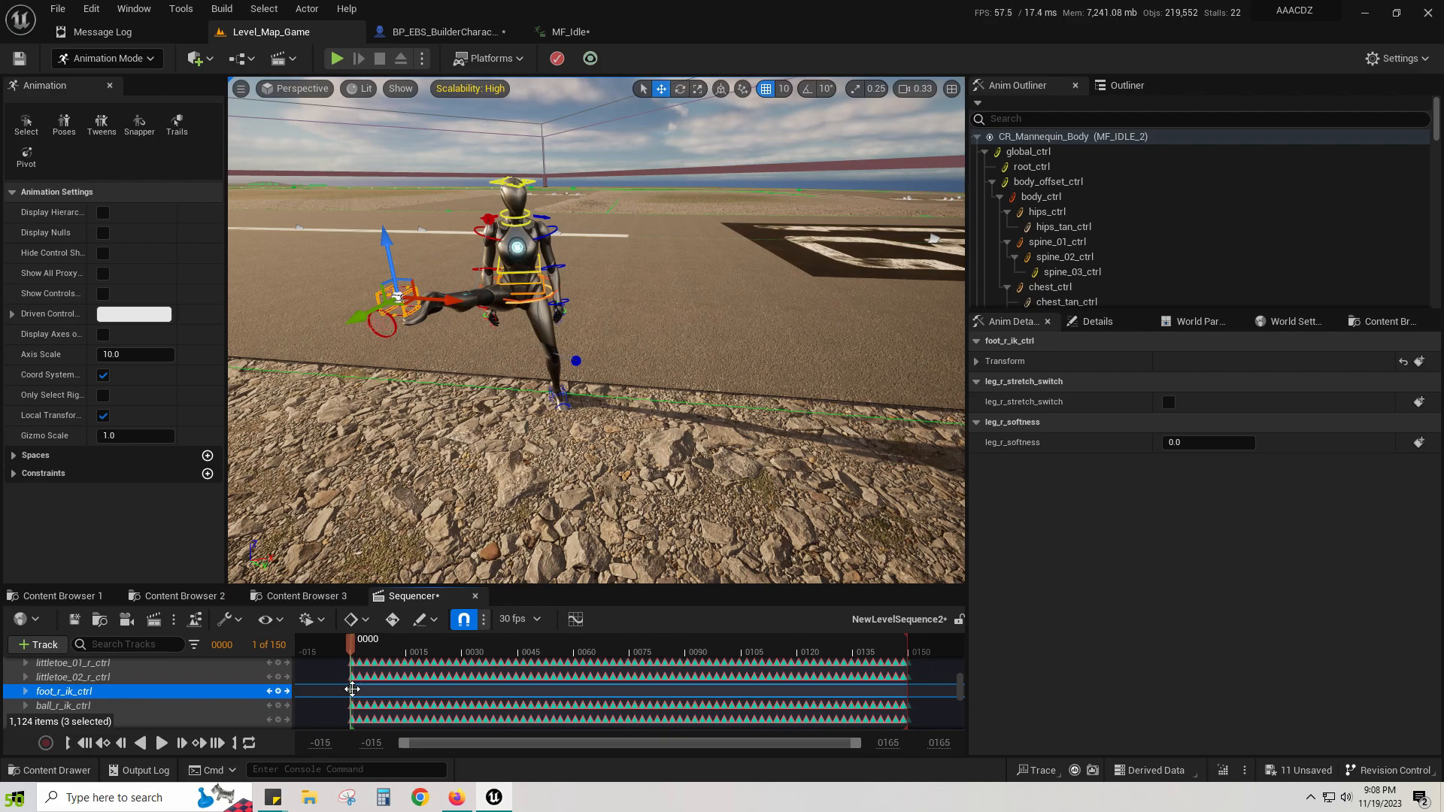
# Step: Play the sequence back twice to check the raised-leg pose across the timeline
pyautogui.press('space')
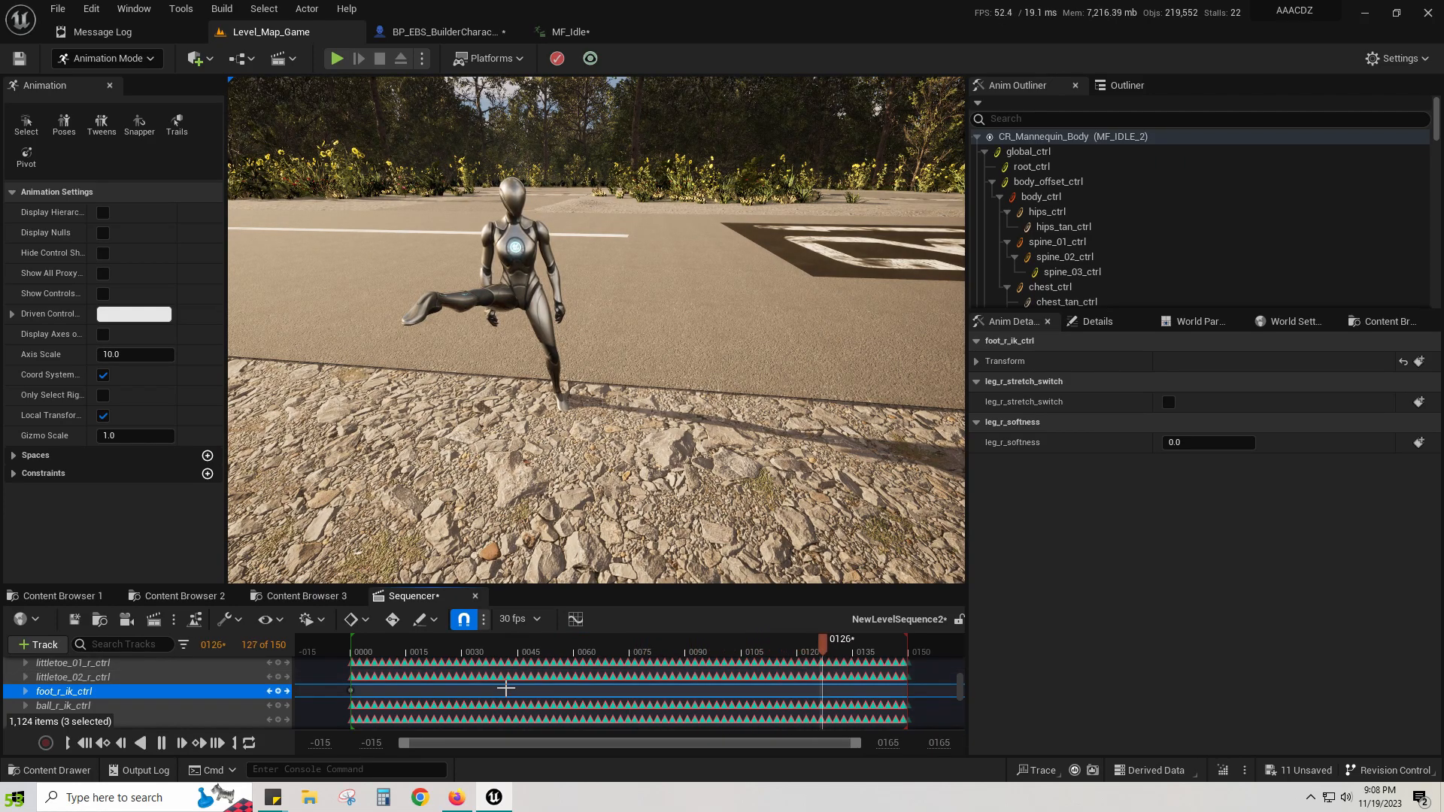
pyautogui.press('space')
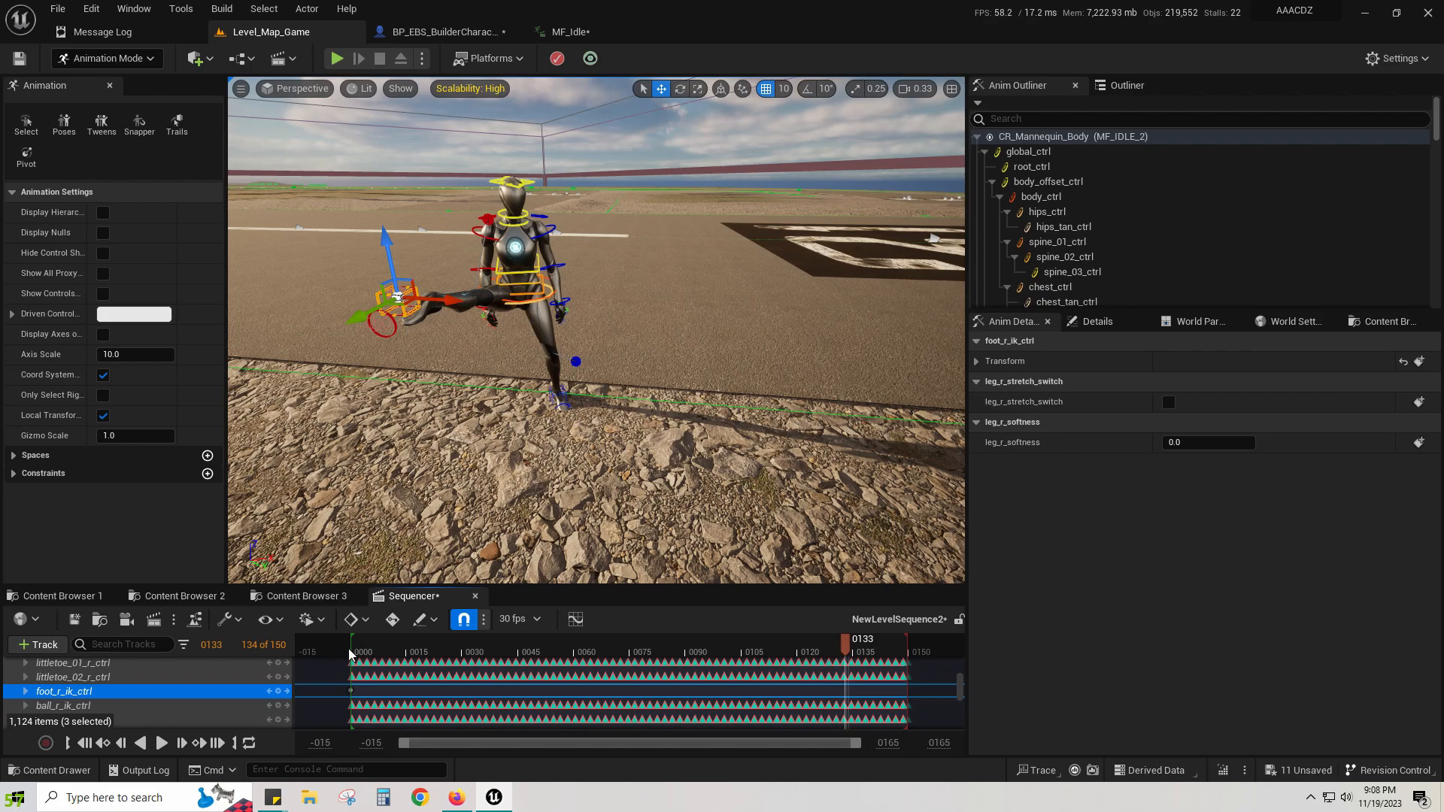
pyautogui.press('space')
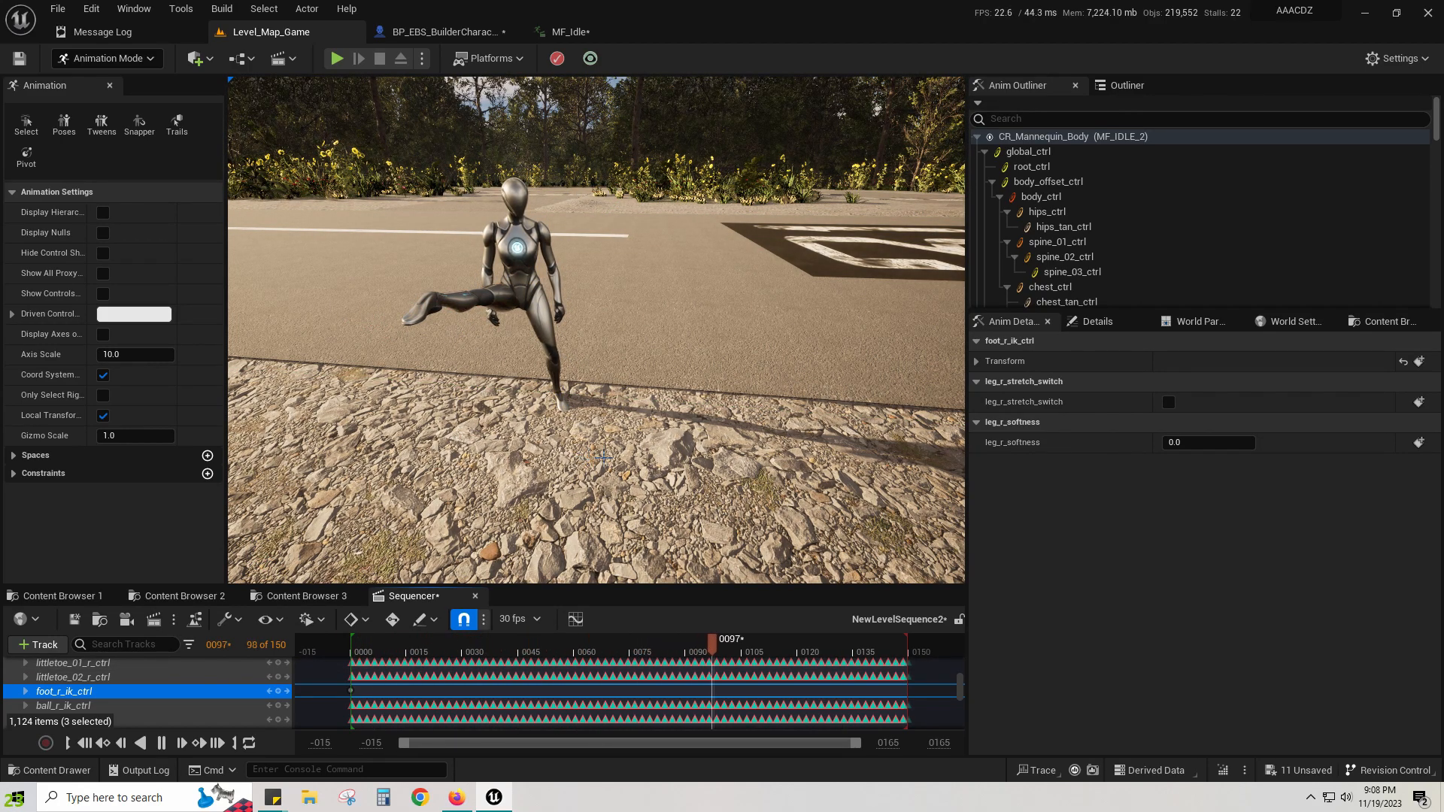
pyautogui.press('space')
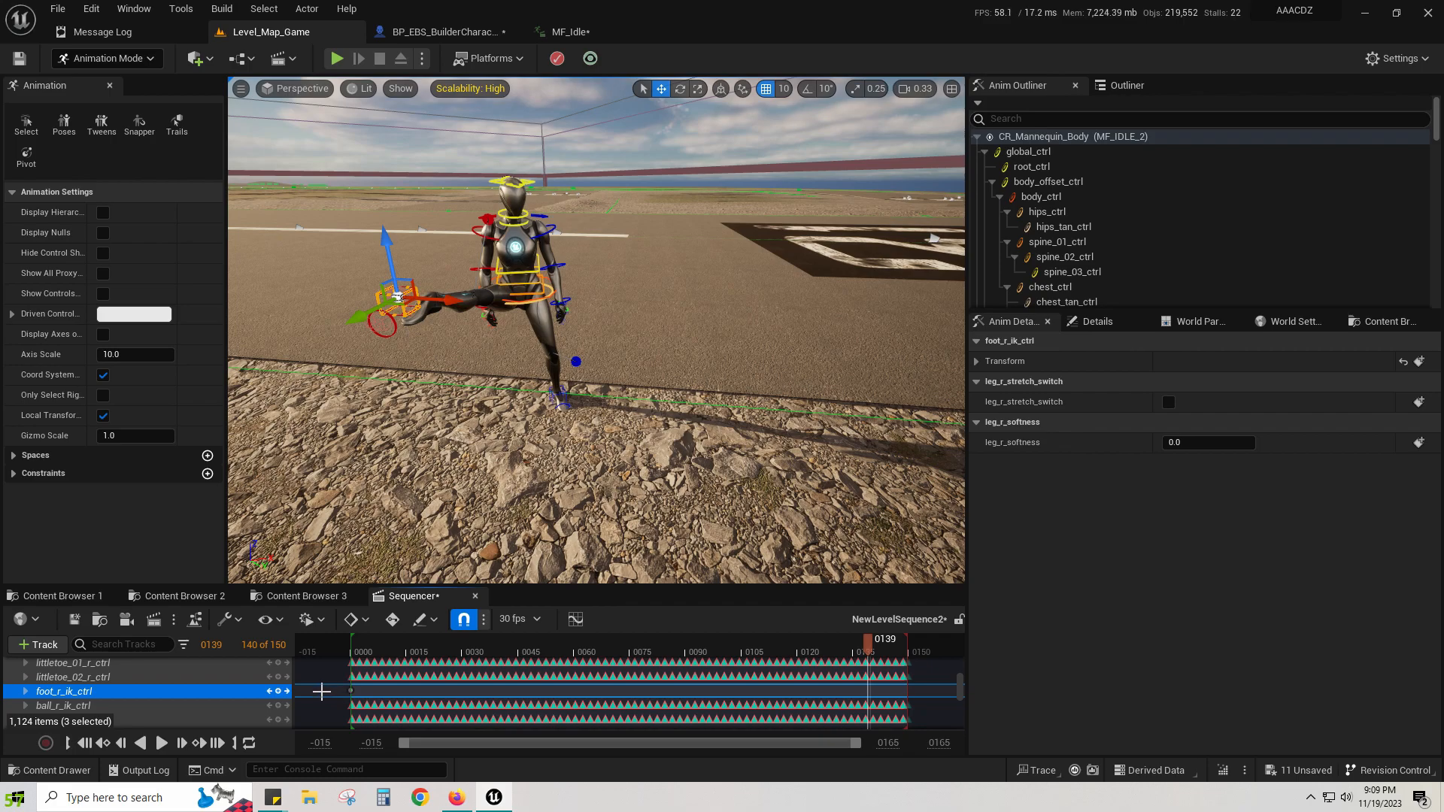
# Step: Undo the foot_r_ik_ctrl key, the leg raise and the keyframe deletion, and check the pose at frame 43
pyautogui.hotkey('ctrl', 'z')
pyautogui.hotkey('ctrl', 'z')
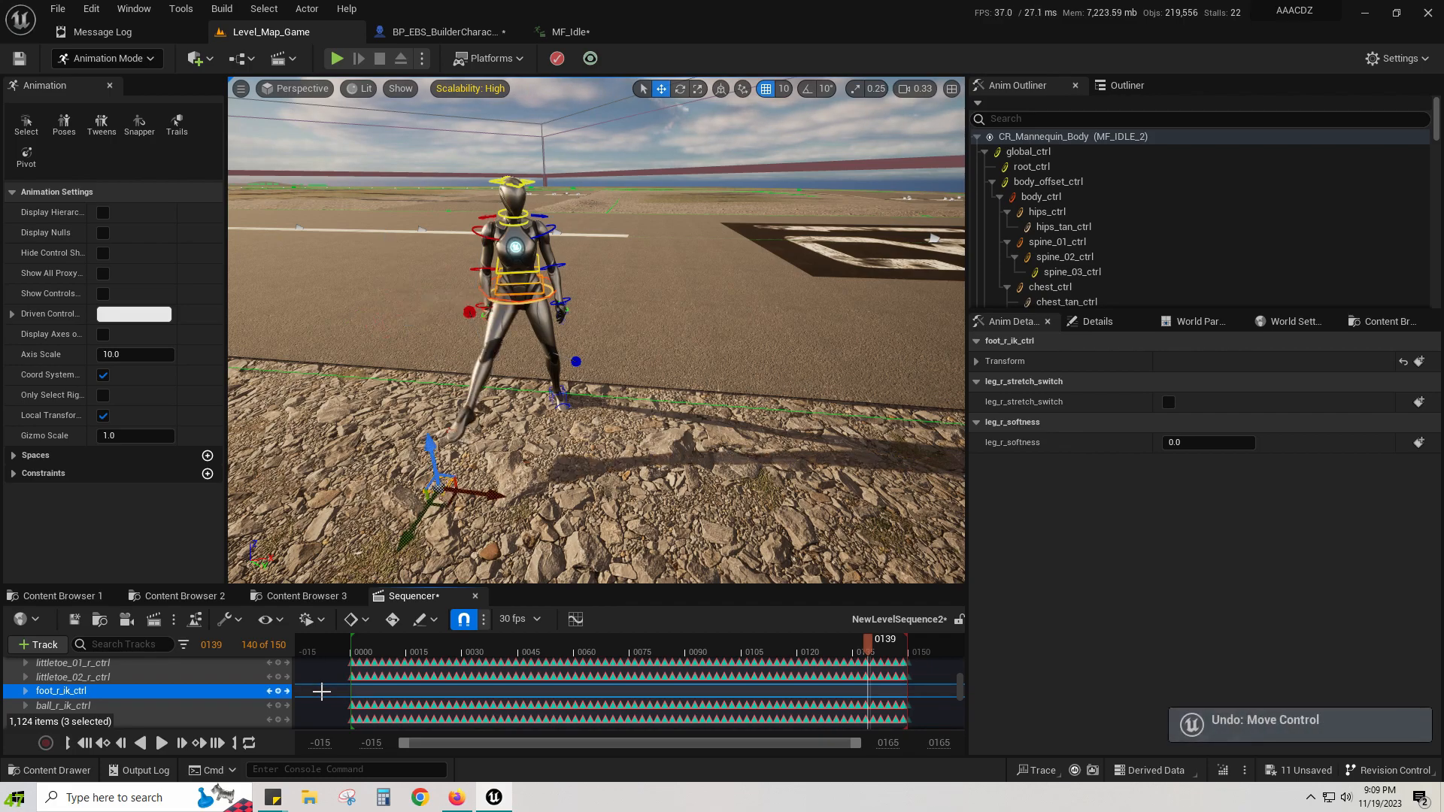
pyautogui.hotkey('ctrl', 'z')
pyautogui.hotkey('ctrl', 'z')
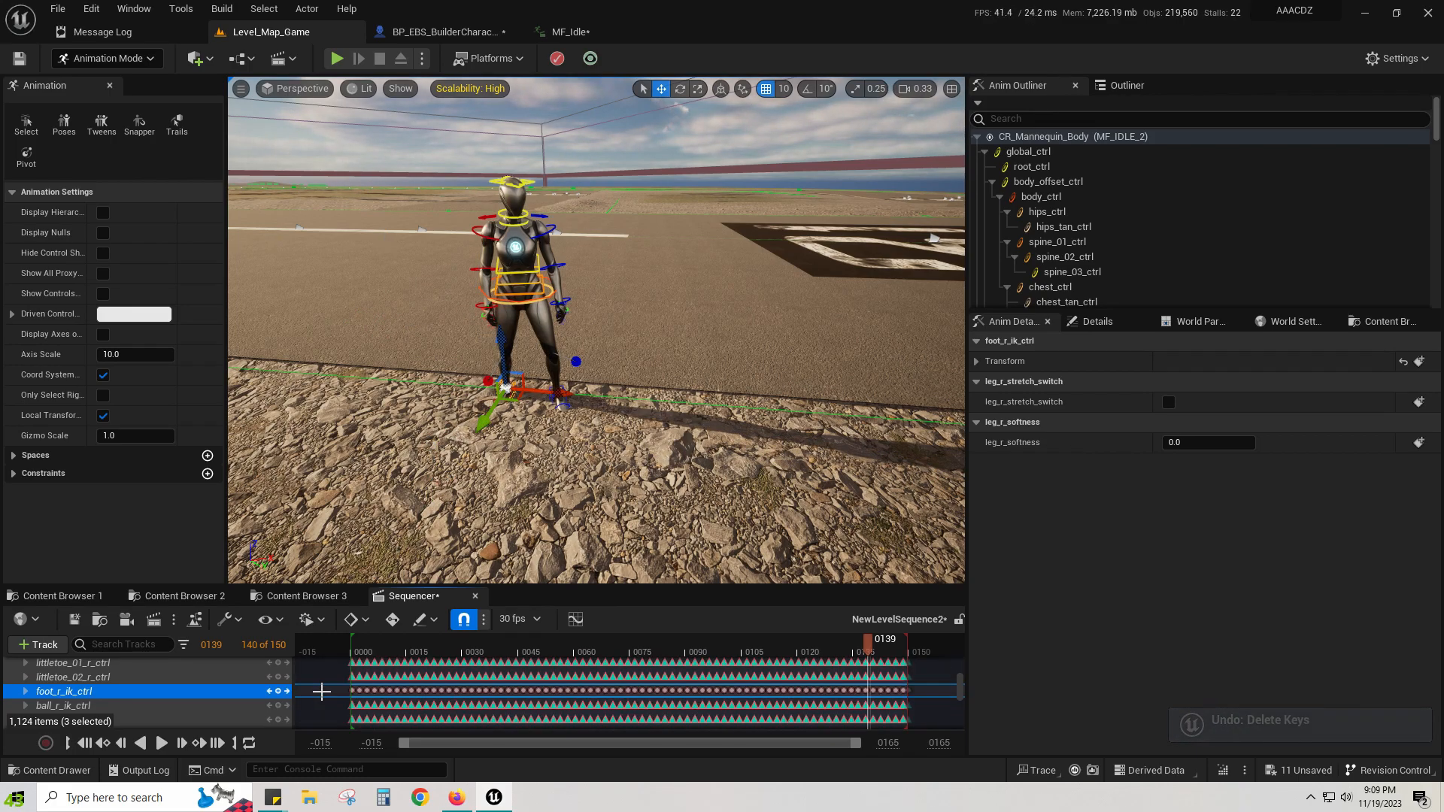
pyautogui.moveTo(512, 643)
pyautogui.mouseDown()
pyautogui.moveTo(365, 645)
pyautogui.moveTo(884, 654)
pyautogui.moveTo(511, 654)
pyautogui.mouseUp()
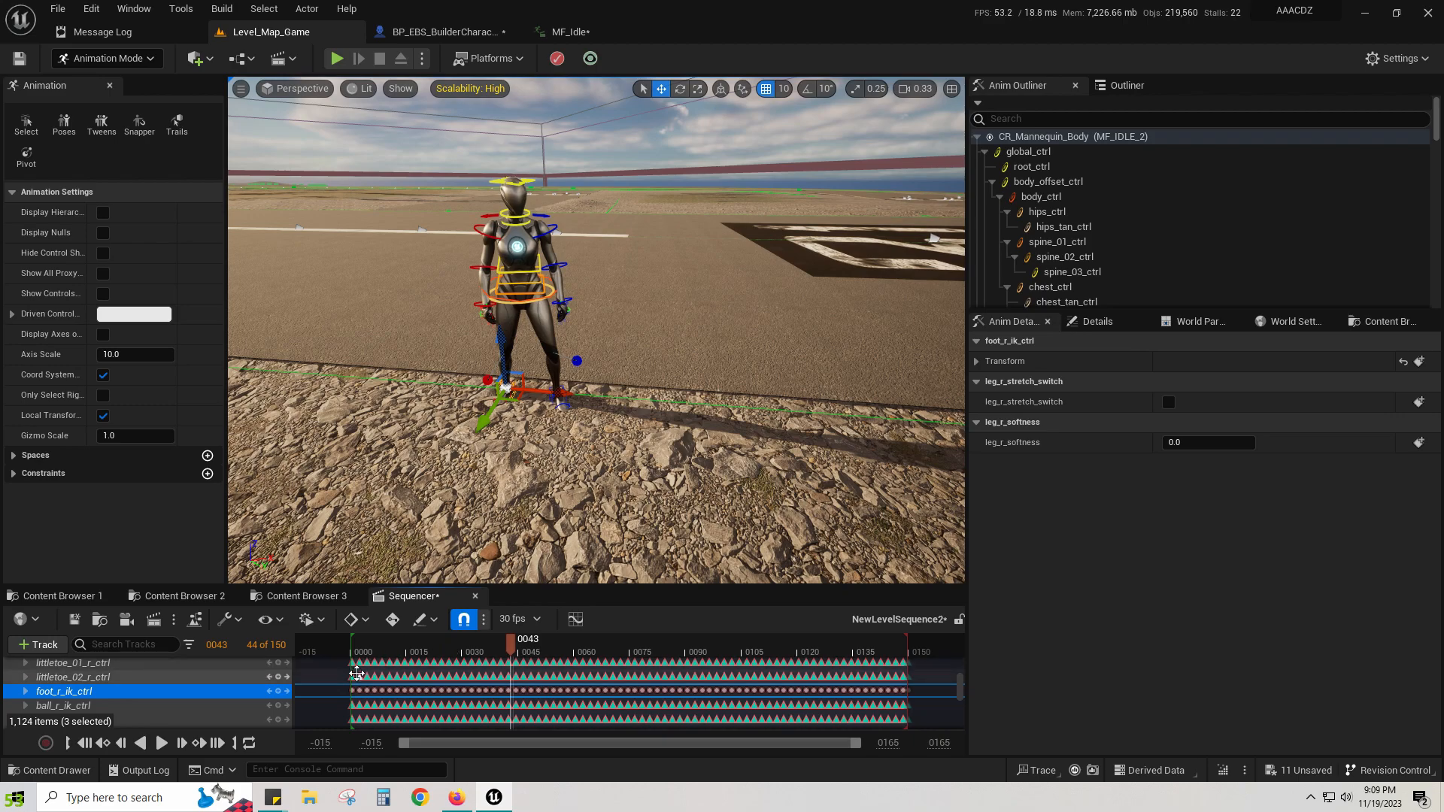
# Step: Bake the MF_IDLE_2 track to an animation sequence named MF_IDLE_222222222 in the Mannequins/Animations/Quinn folder
pyautogui.scroll(5, 374, 672)
pyautogui.scroll(10, 373, 677)
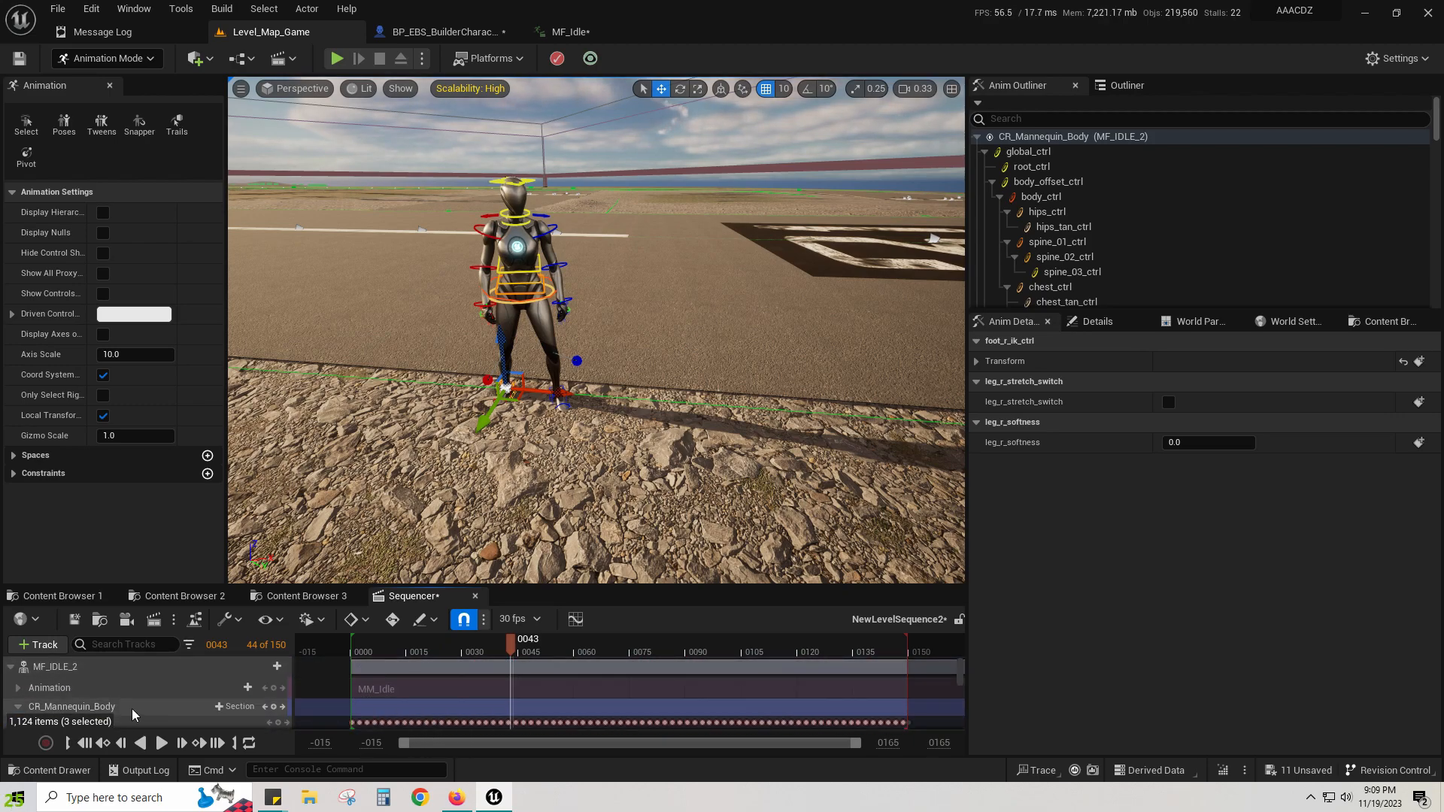
pyautogui.click(97, 667)
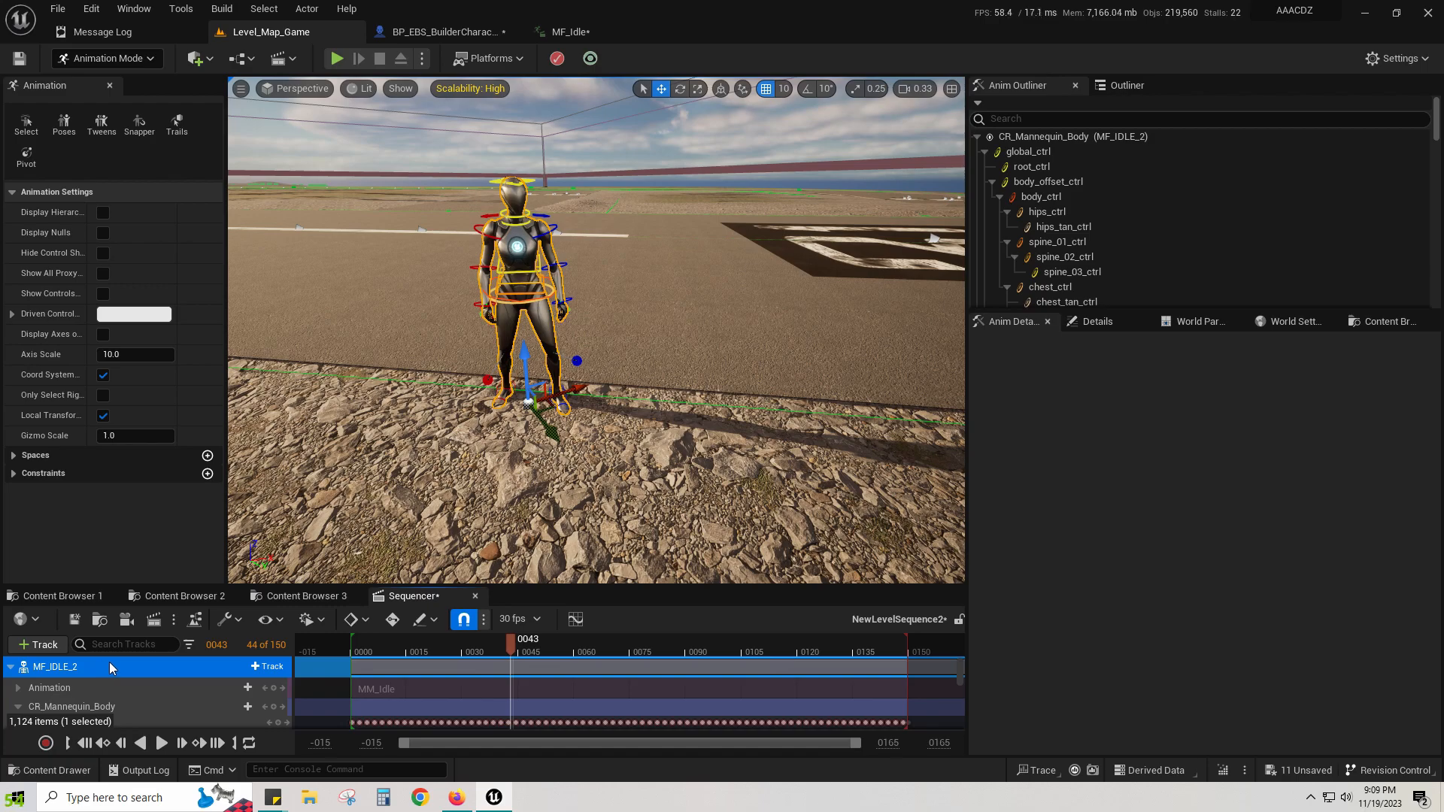
pyautogui.rightClick(87, 661)
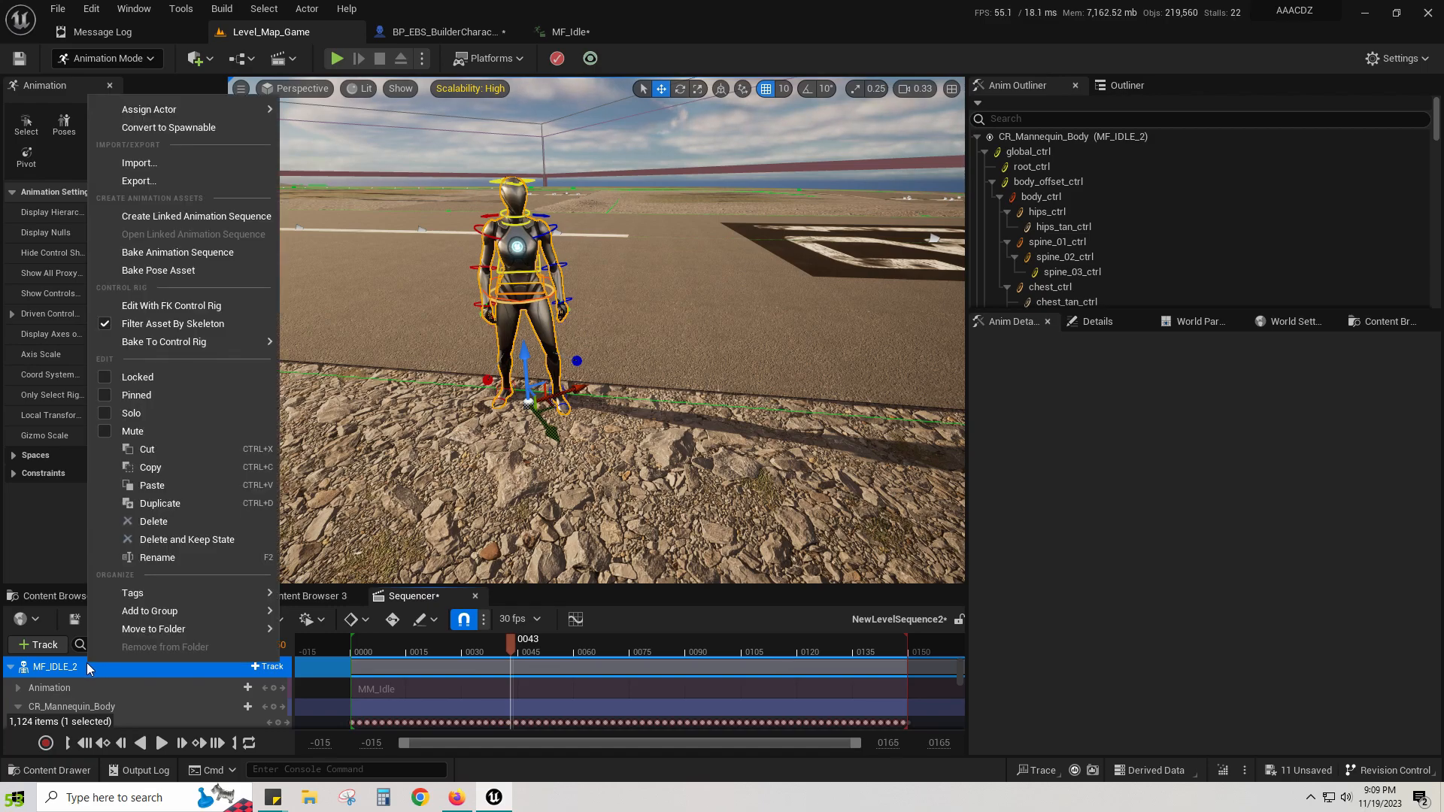
pyautogui.moveTo(161, 601)
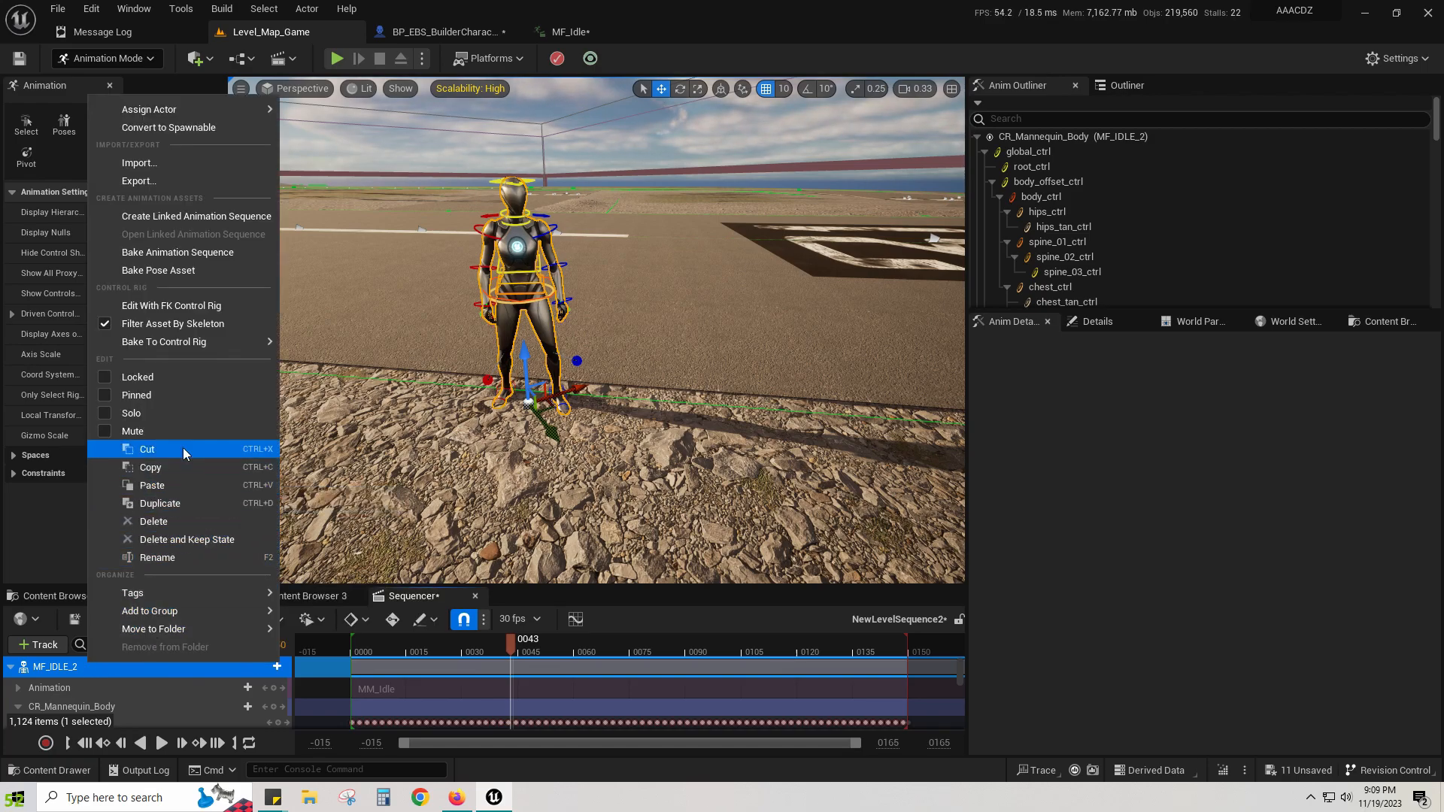
pyautogui.click(201, 257)
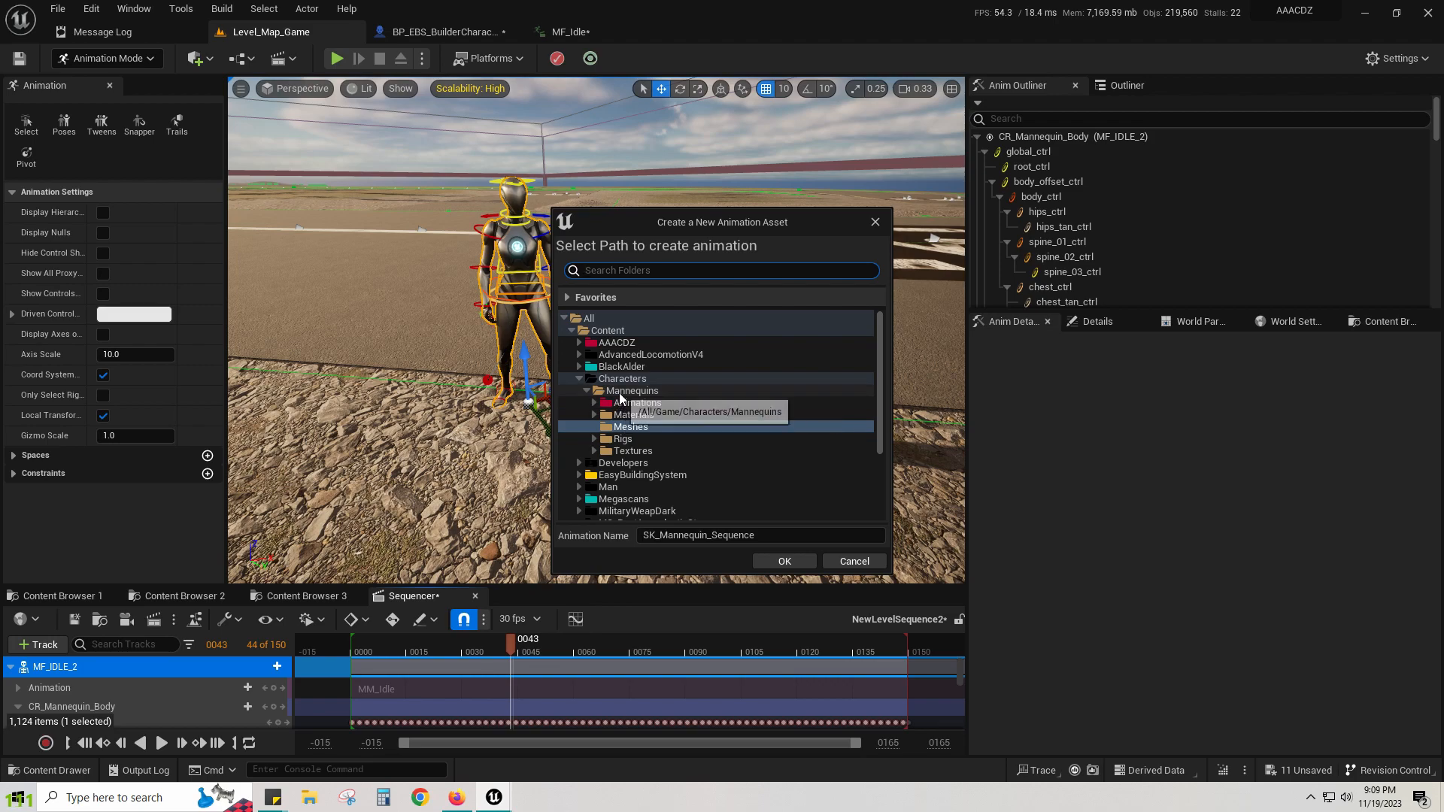
pyautogui.click(594, 404)
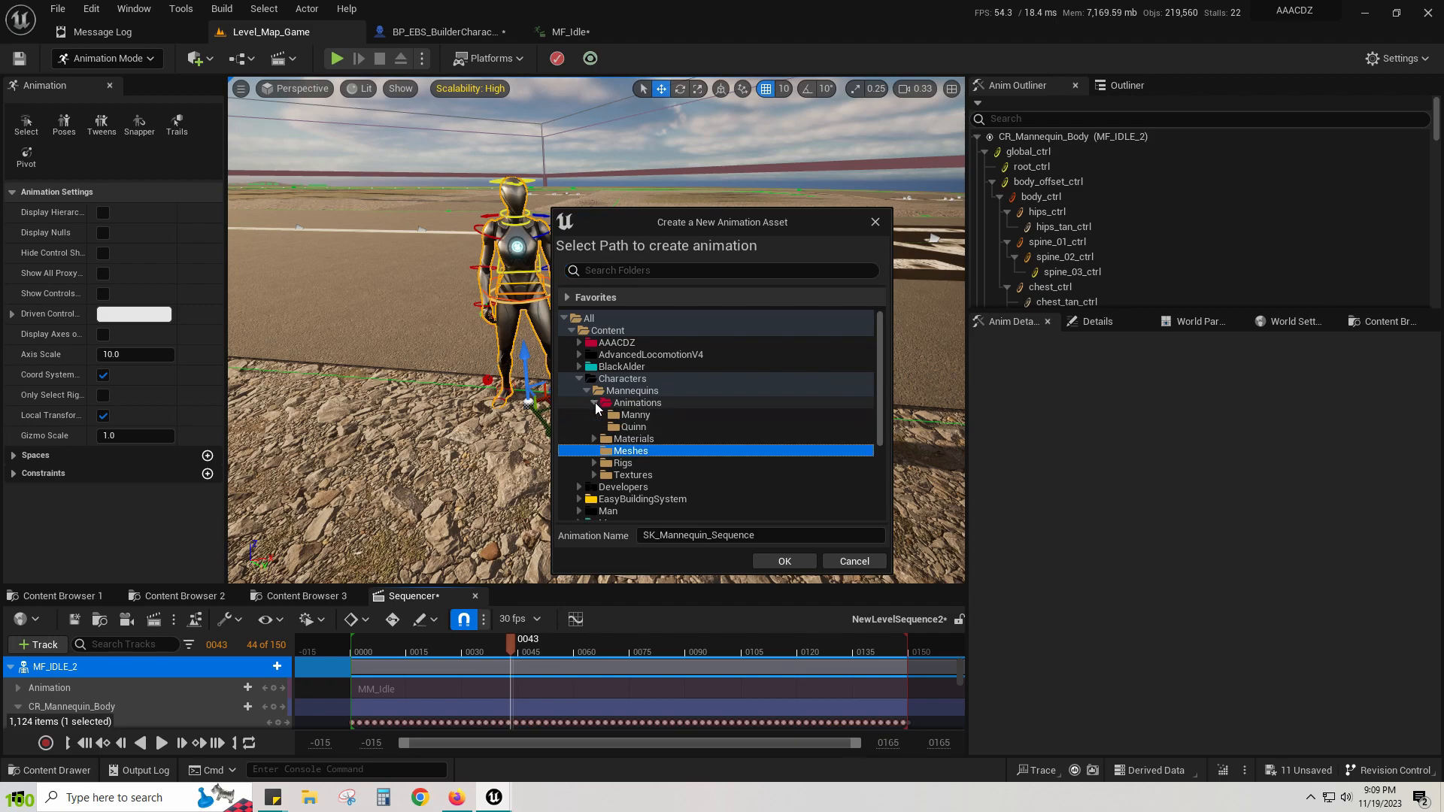
pyautogui.click(636, 428)
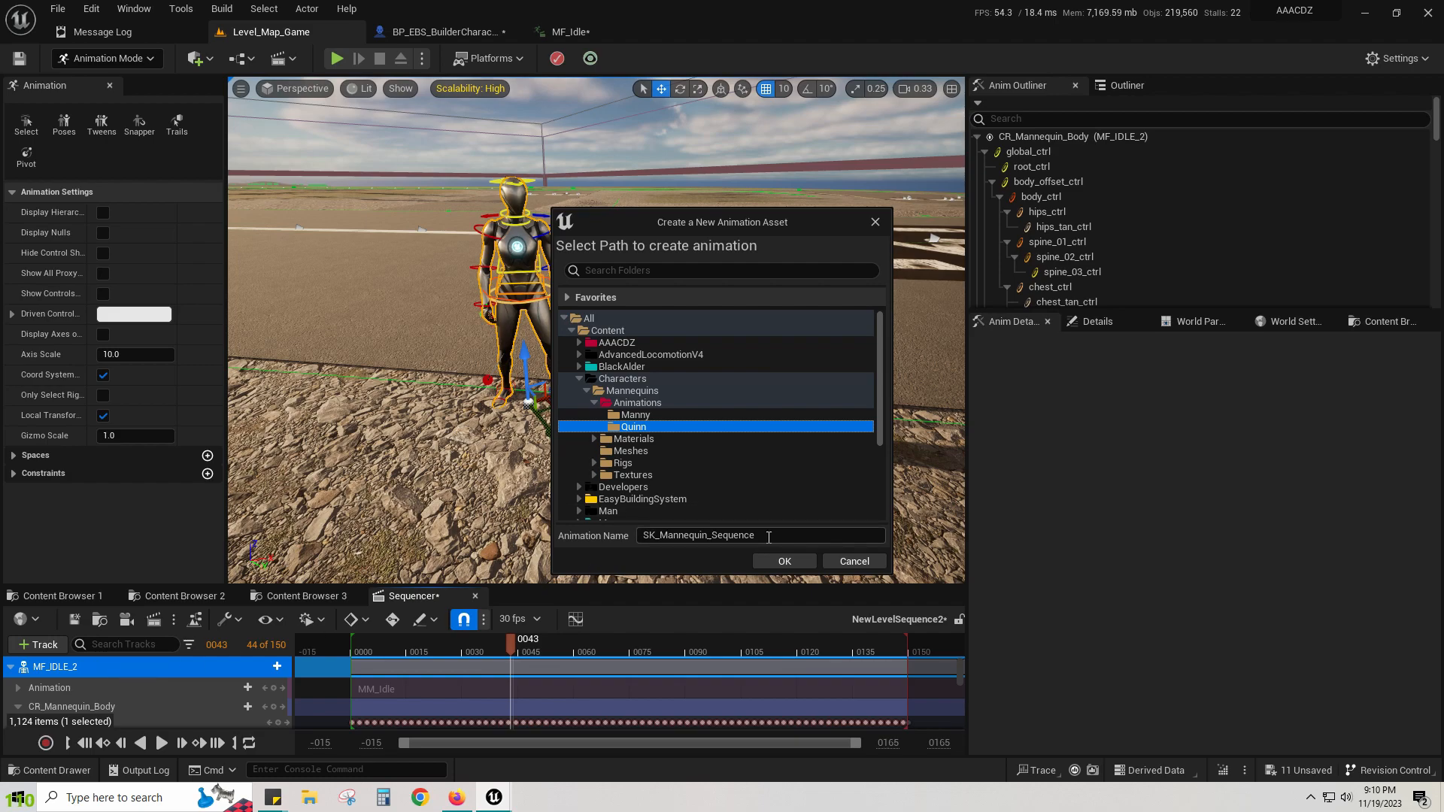
pyautogui.moveTo(768, 537); pyautogui.dragTo(644, 537)
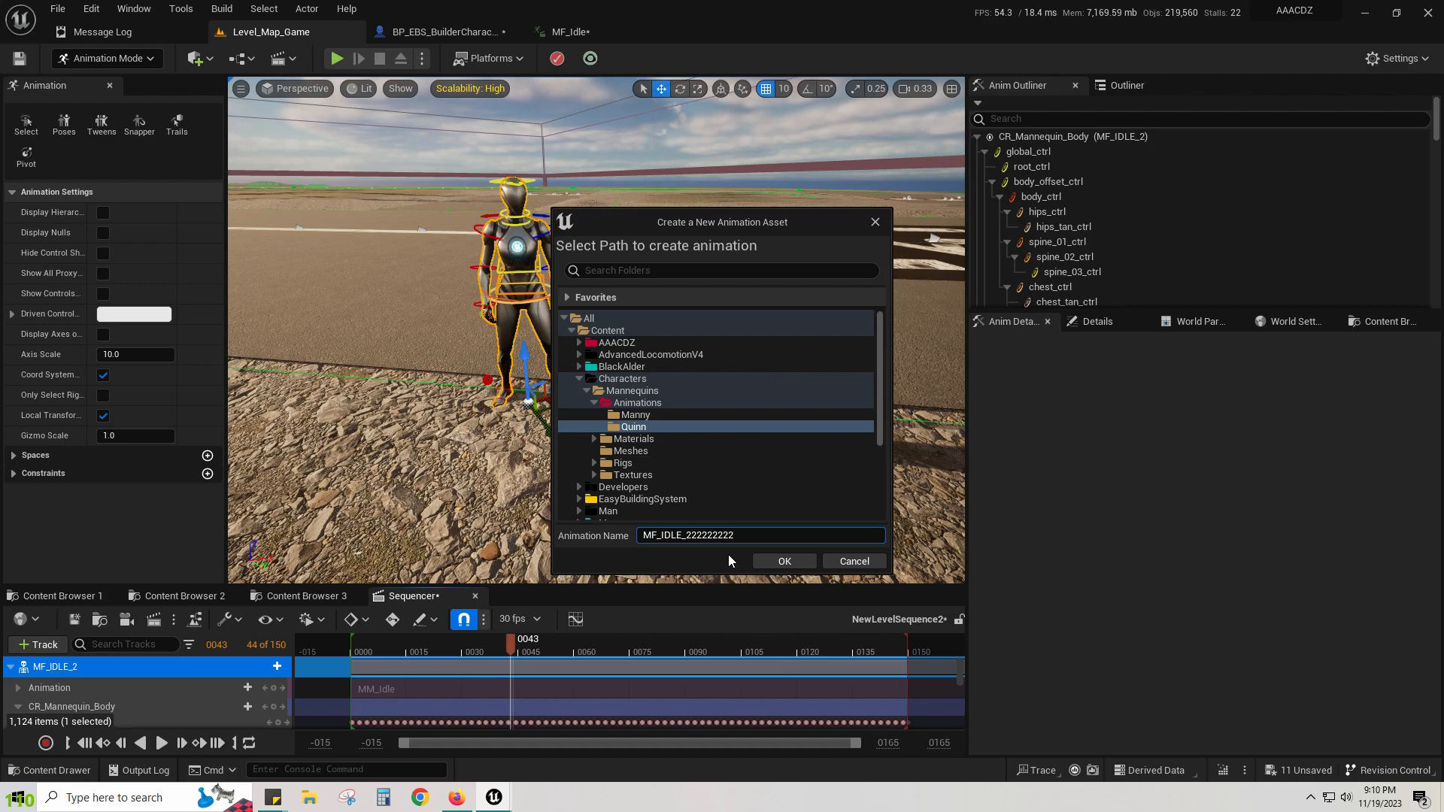
pyautogui.click(777, 562)
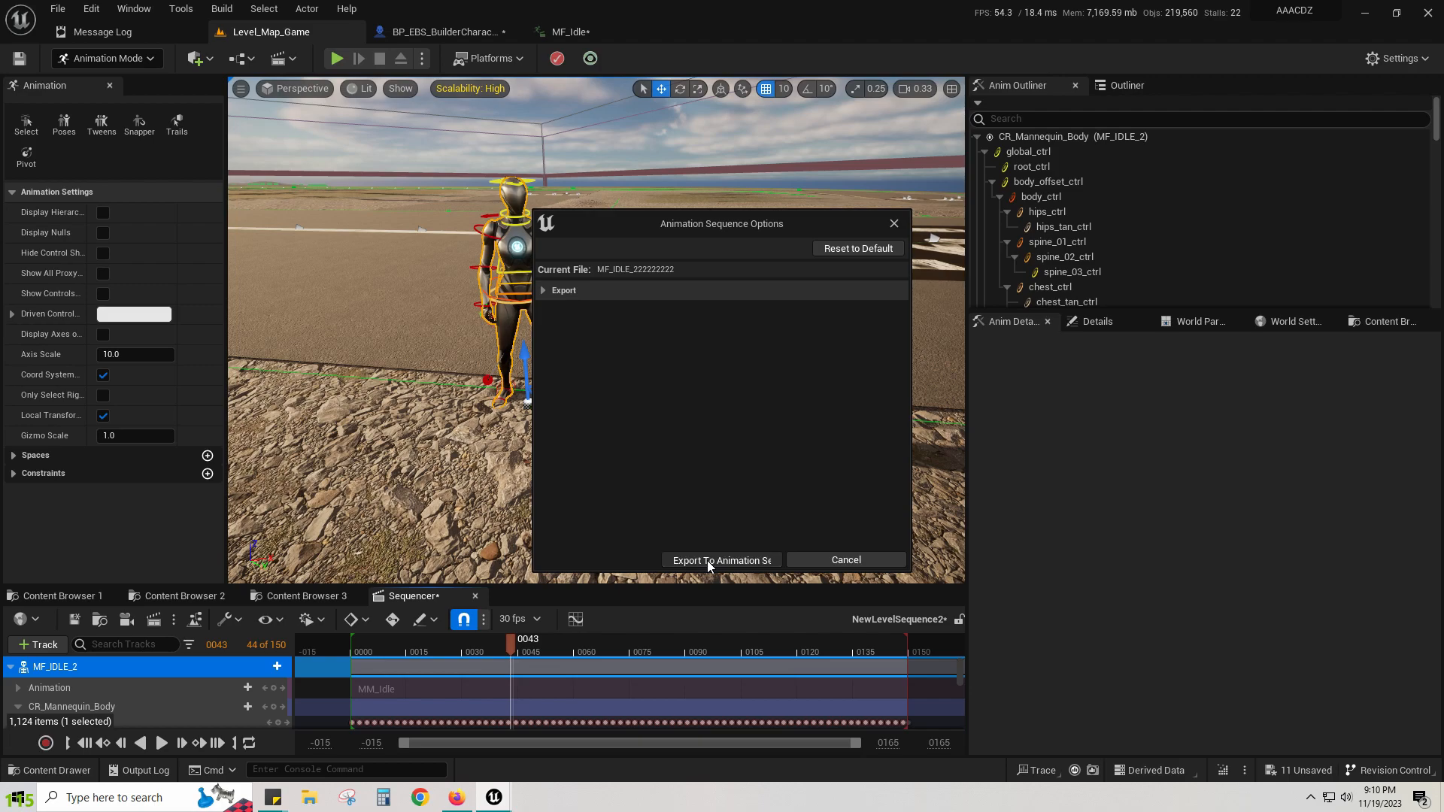
pyautogui.click(710, 561)
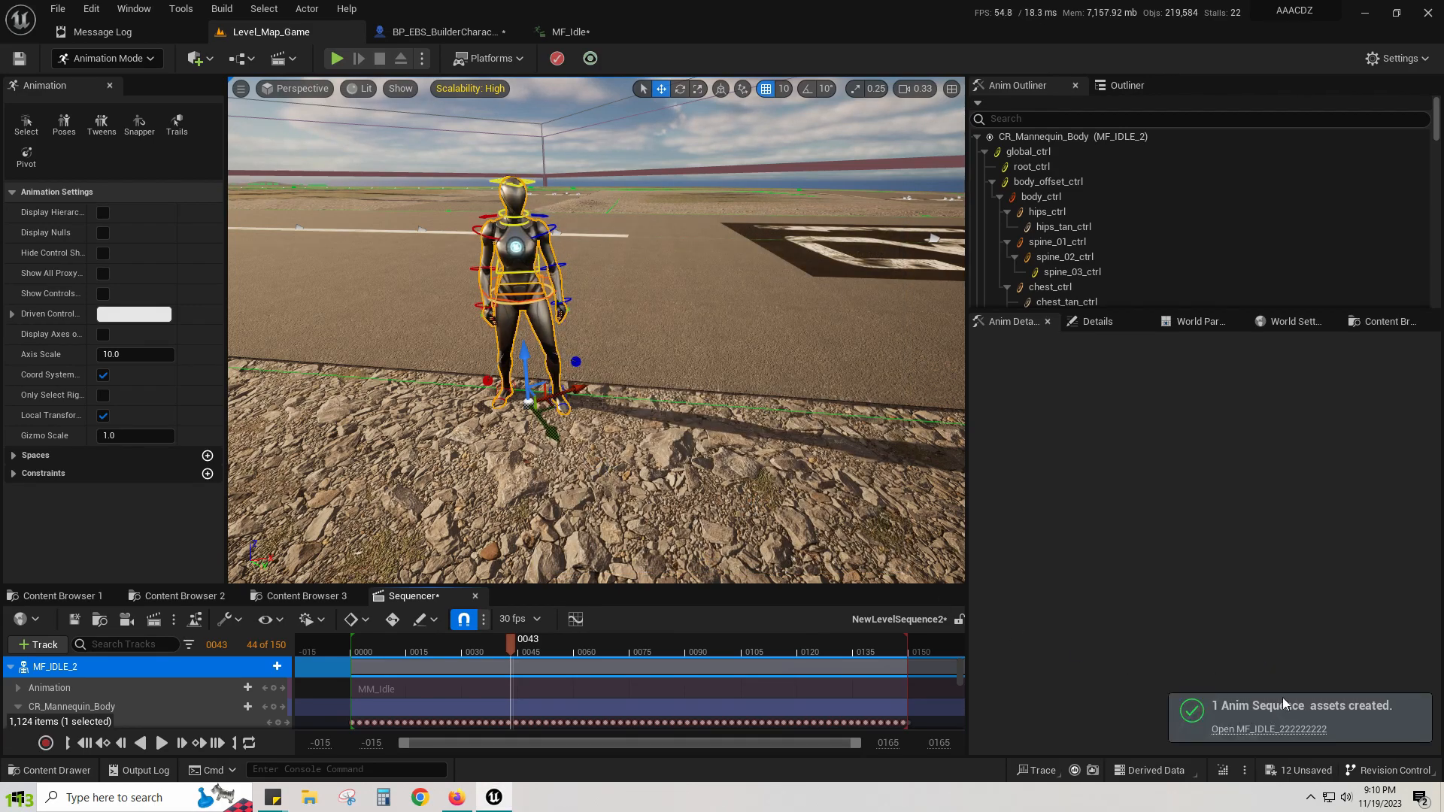
# Step: Switch to the MF_Idle animation and inspect the details of the MF_Idle asset in the asset list
pyautogui.click(567, 31)
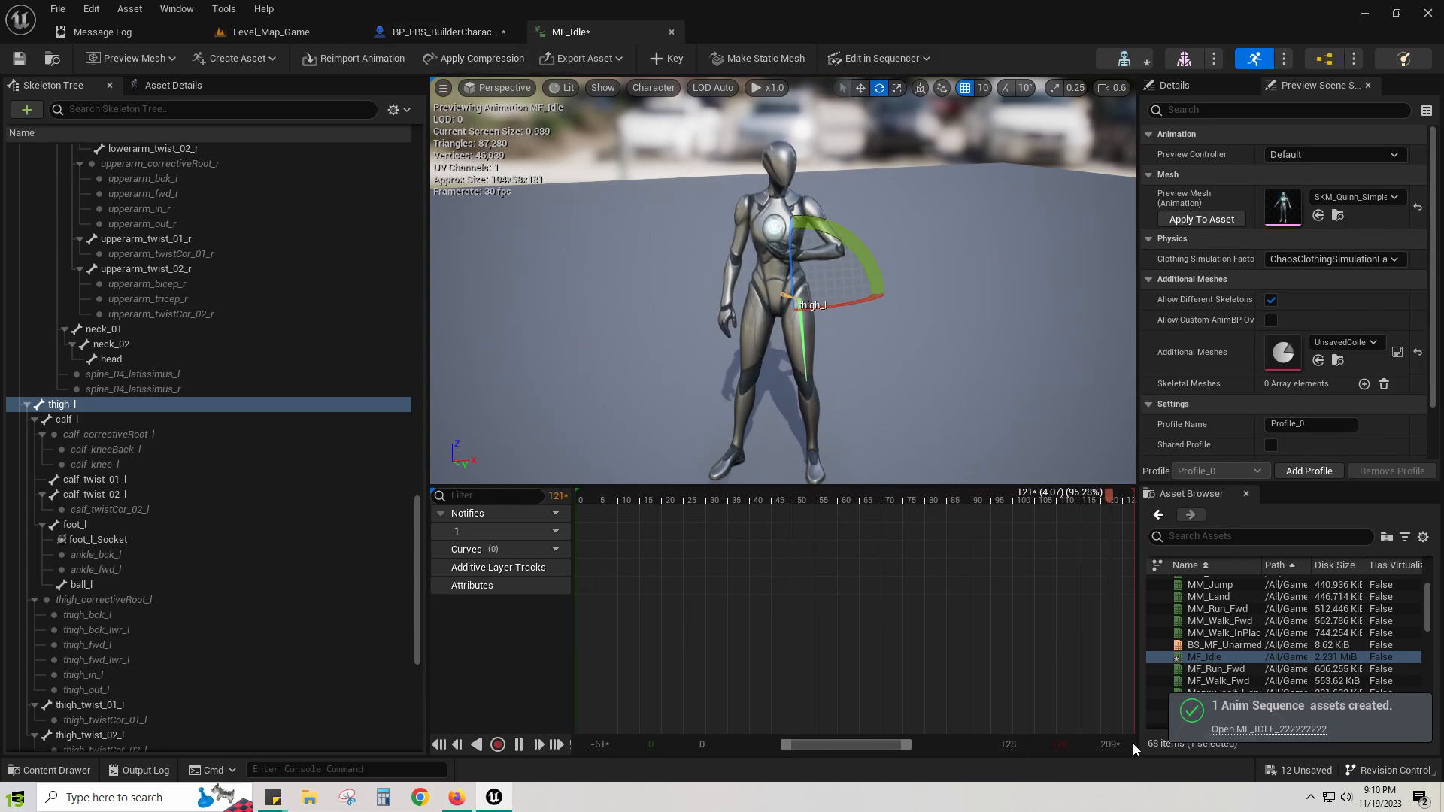
pyautogui.moveTo(1219, 659)
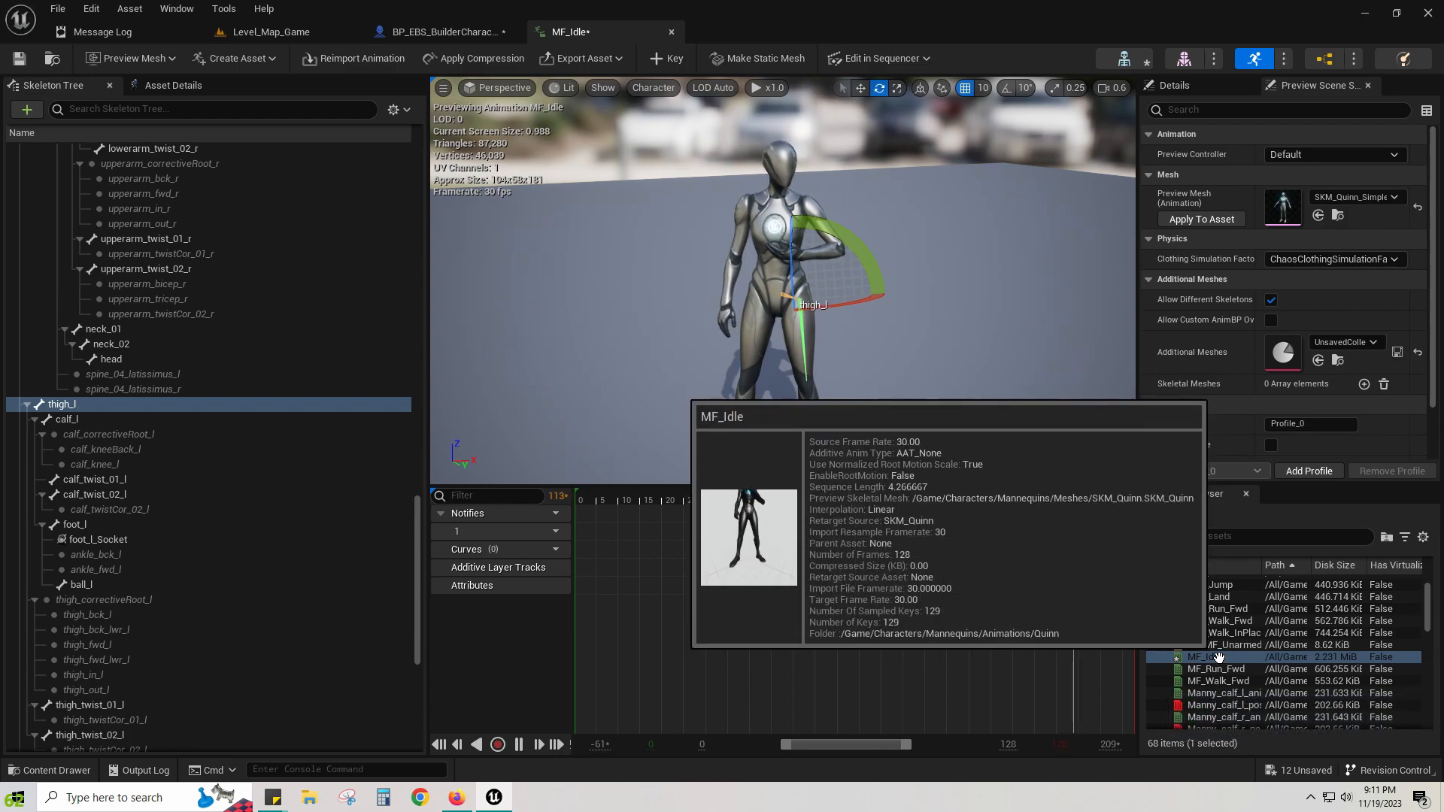
pyautogui.click(1222, 657)
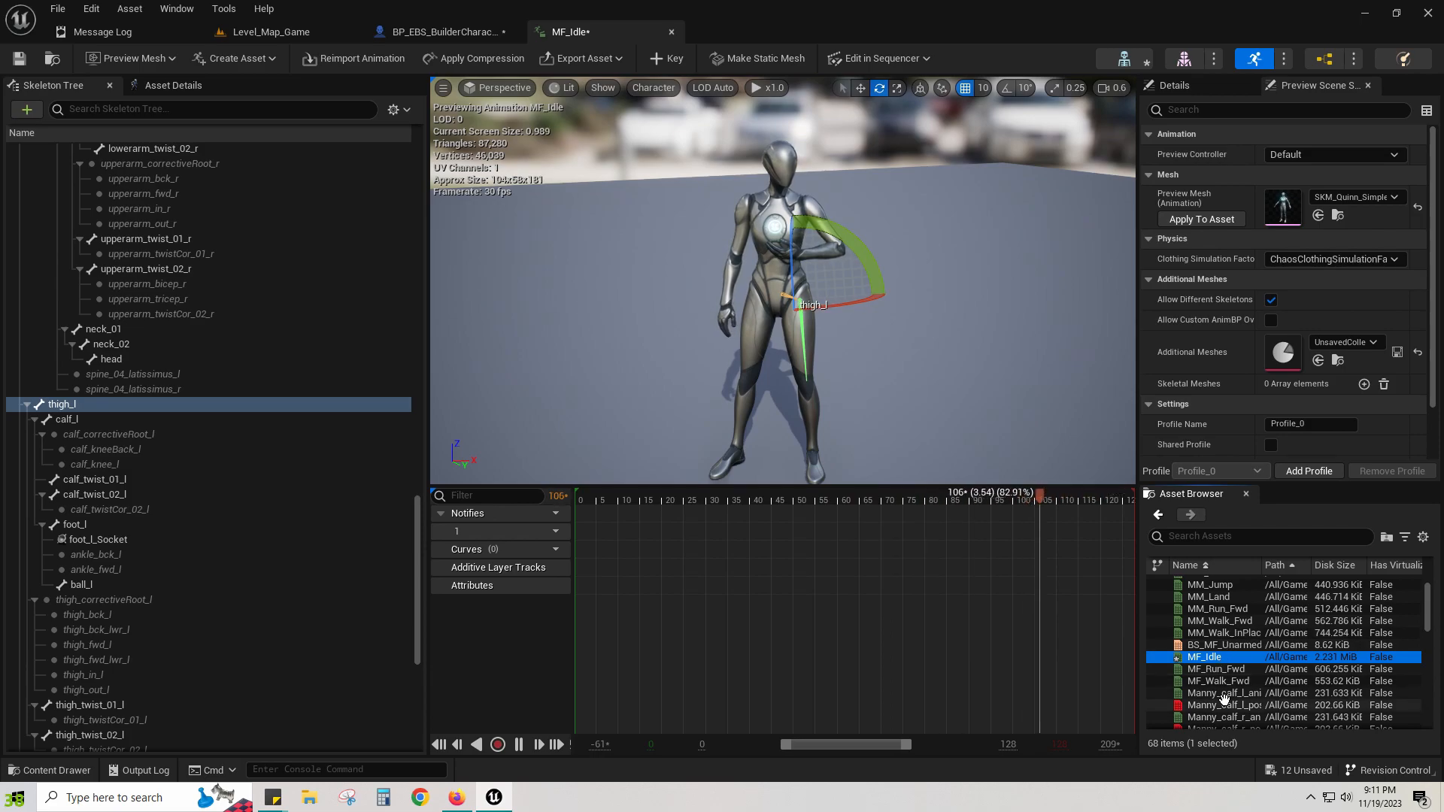
pyautogui.moveTo(1219, 658)
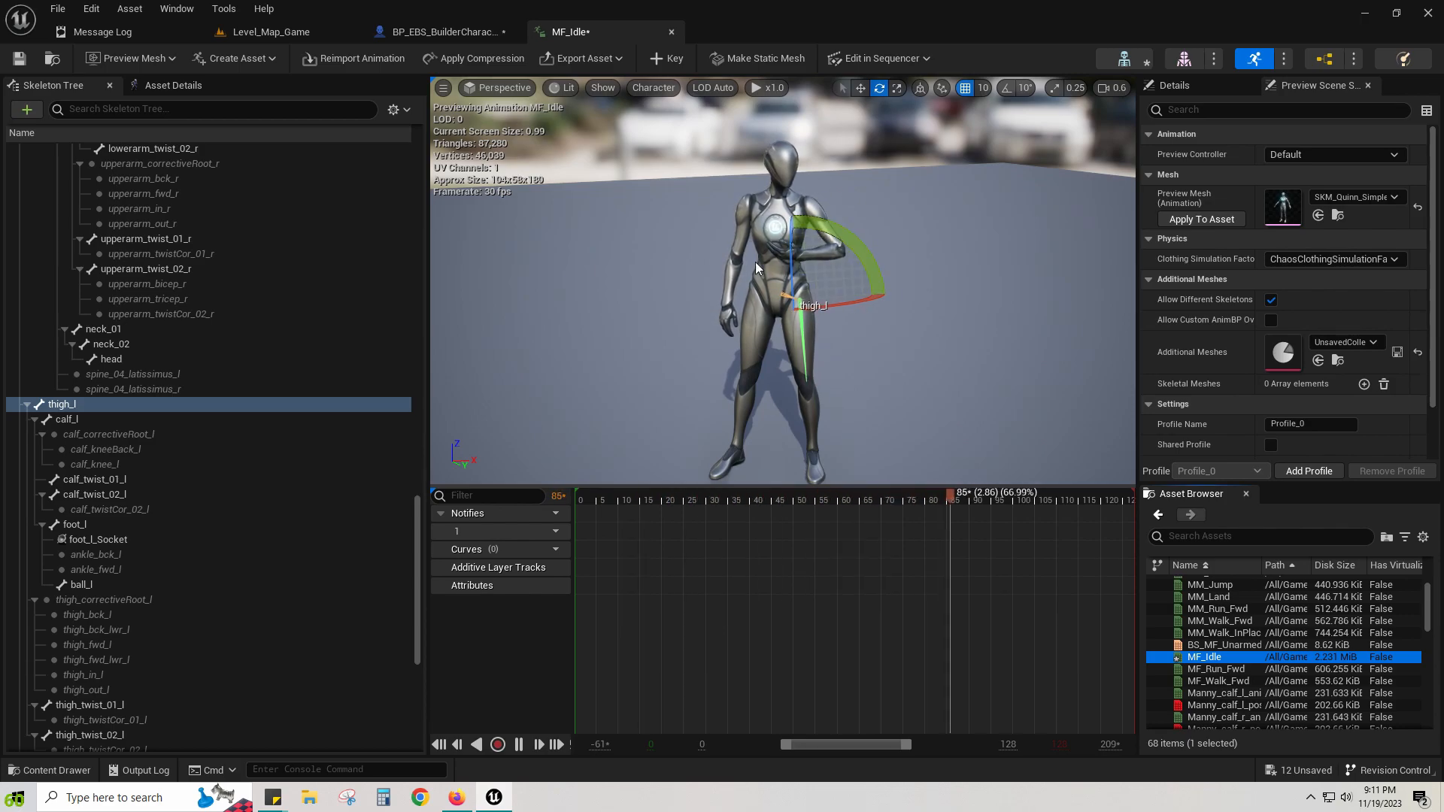
# Step: Compare the mannequin in Level_Map_Game and the character in BP_EBS_BuilderCharacter with the MF_Idle preview
pyautogui.click(271, 31)
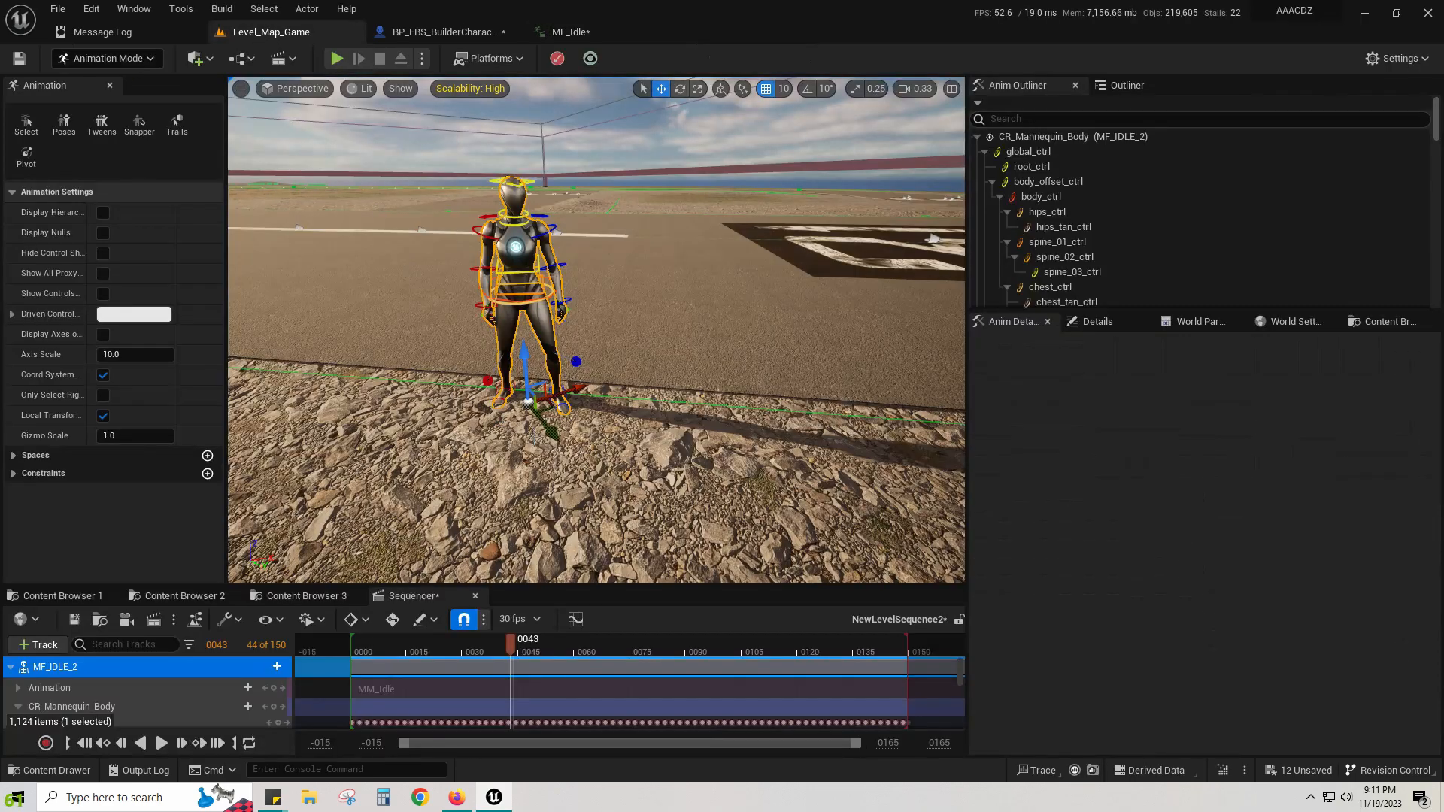
pyautogui.click(576, 33)
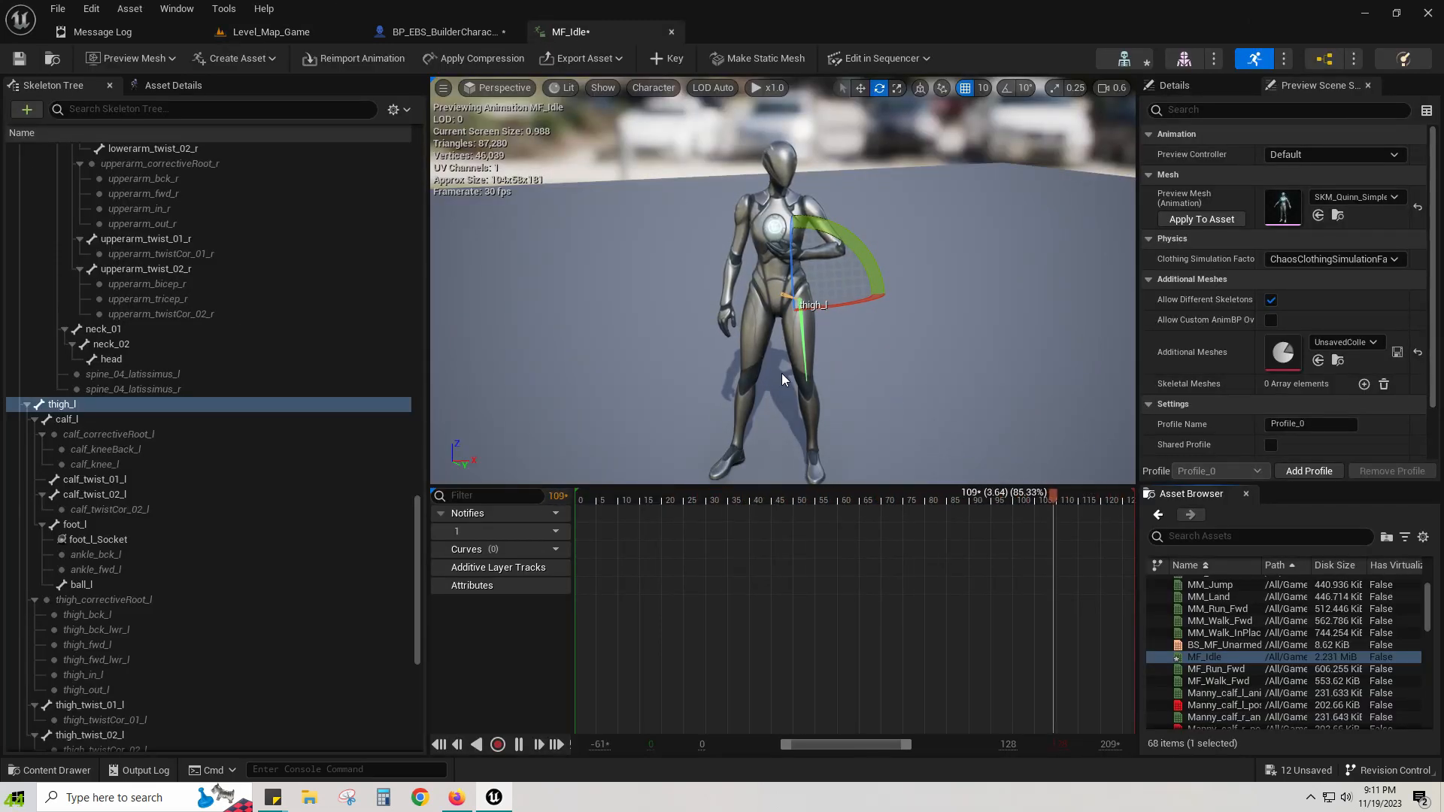
pyautogui.click(293, 30)
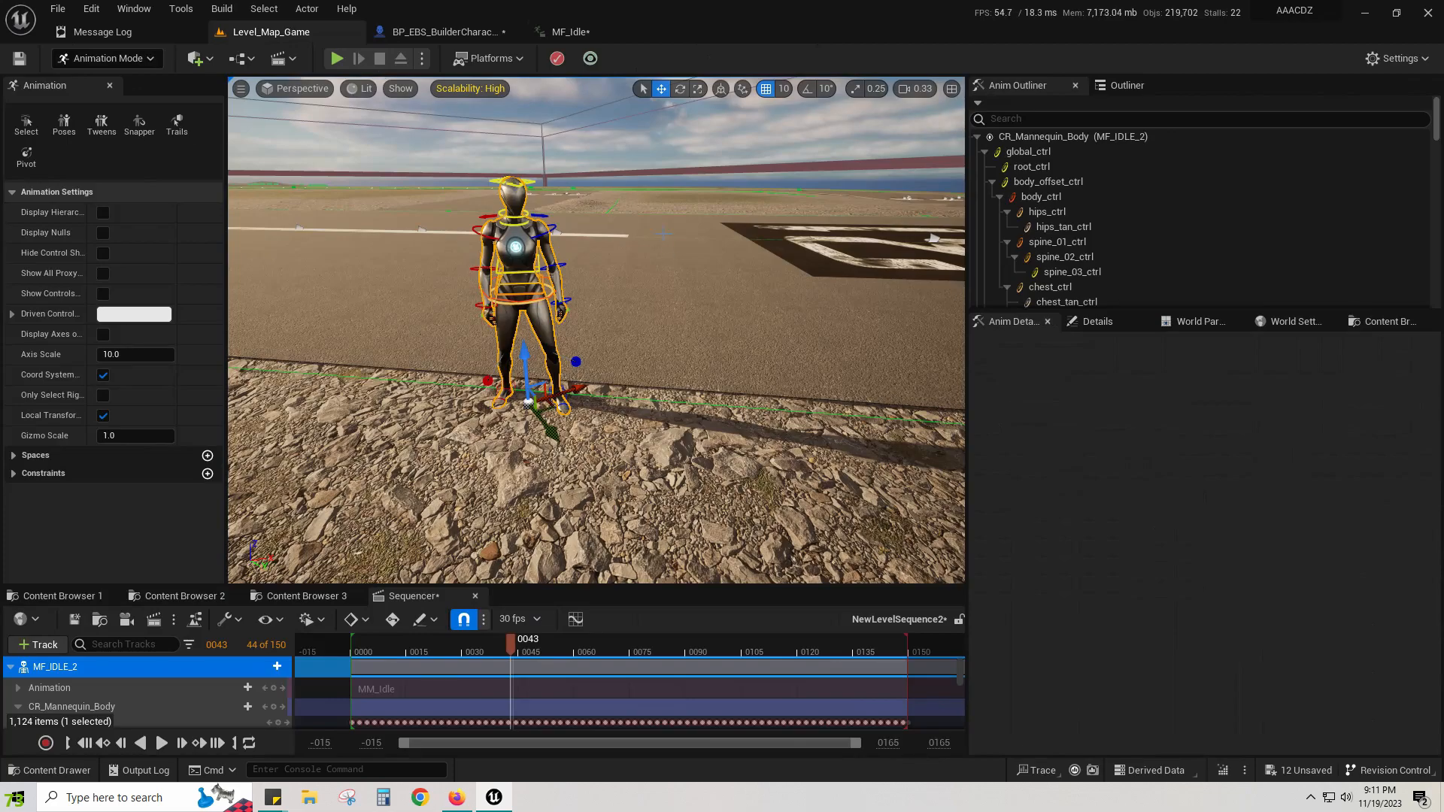
pyautogui.click(433, 30)
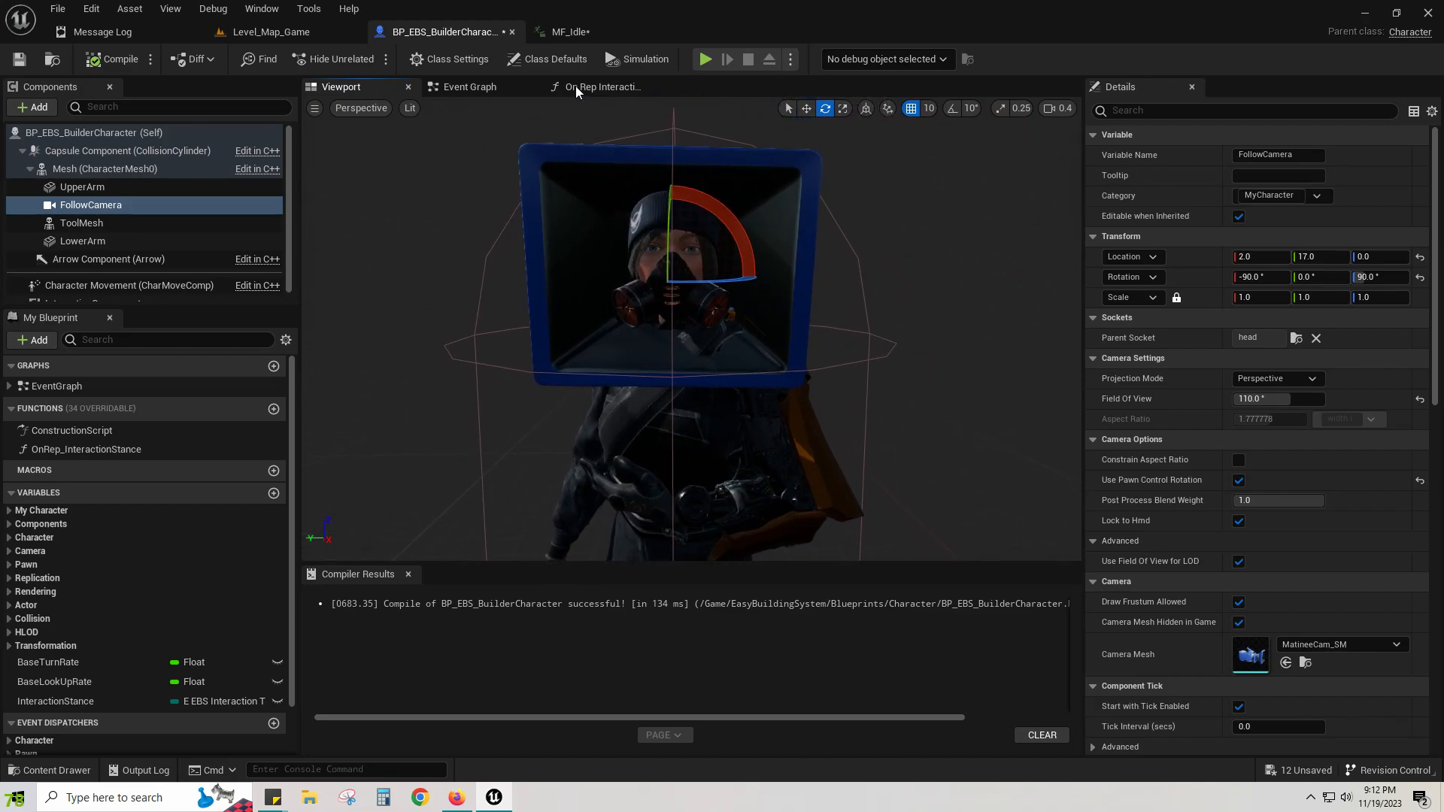
pyautogui.click(610, 28)
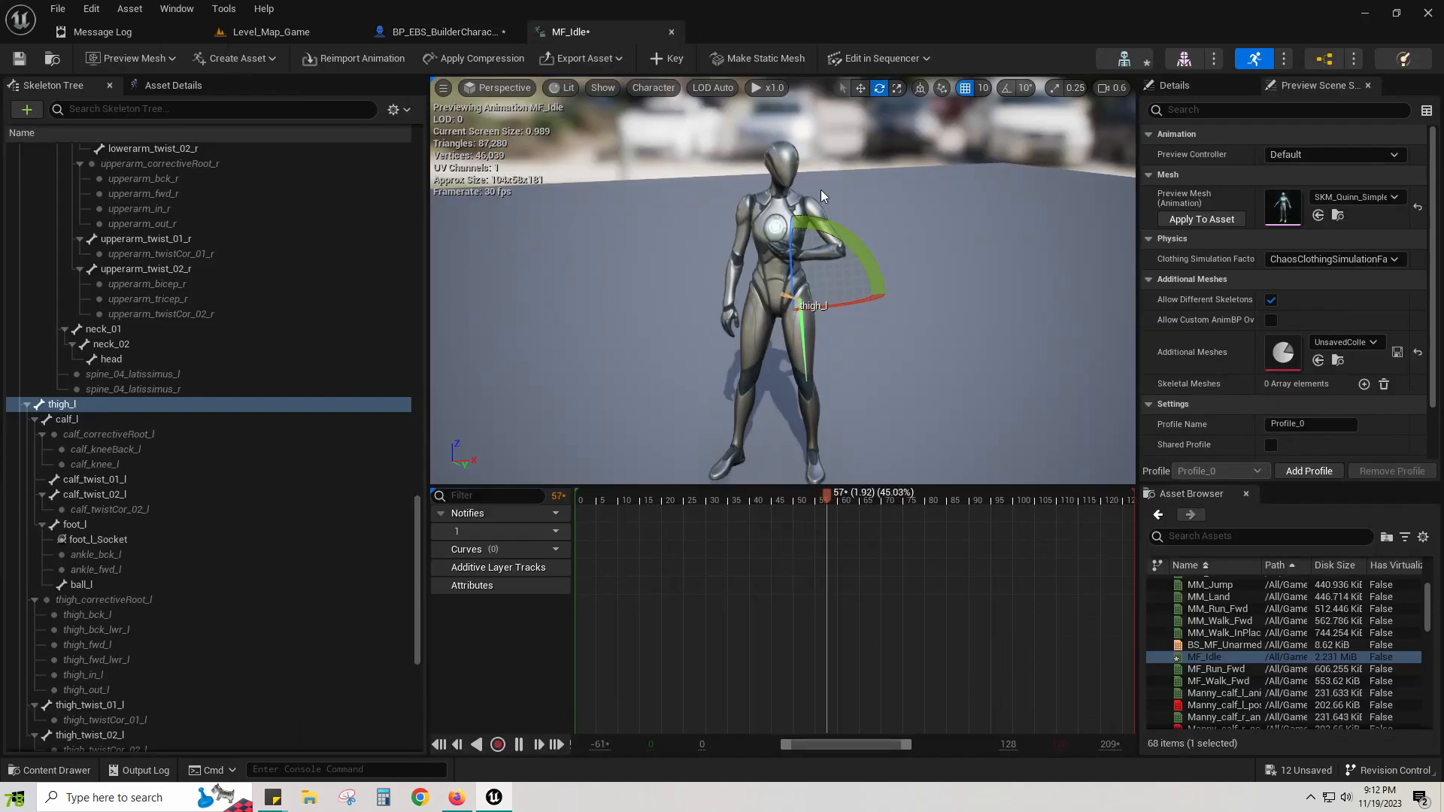
# Step: Examine the playing MF_Idle animation on the preview mannequin from close up and from farther away
pyautogui.press('w')
pyautogui.moveTo(801, 250)
pyautogui.mouseDown(button='right')
pyautogui.moveTo(803, 201)
pyautogui.moveTo(801, 249)
pyautogui.mouseUp(button='right')
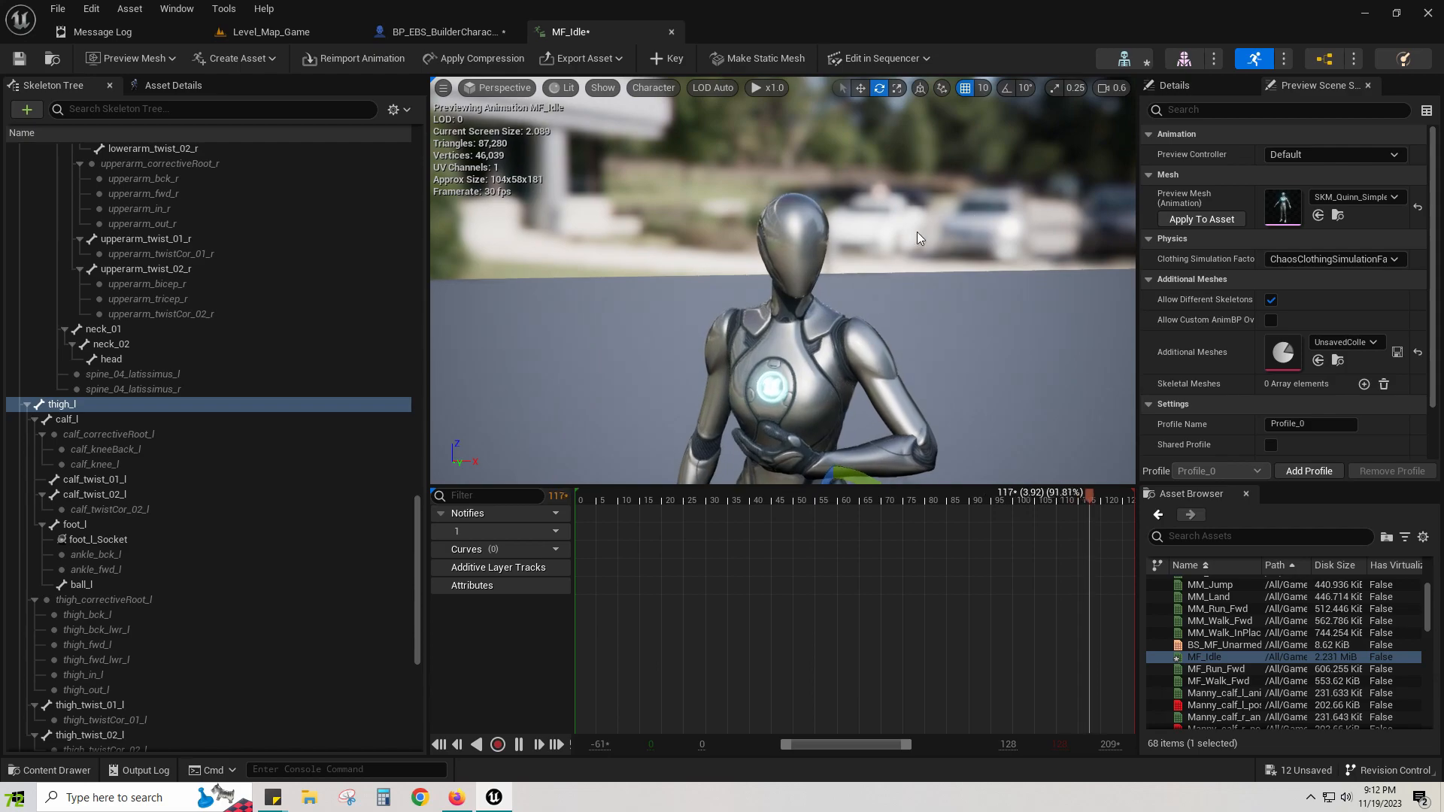
pyautogui.press('s')
pyautogui.moveTo(823, 187); pyautogui.dragTo(823, 240, button='right')
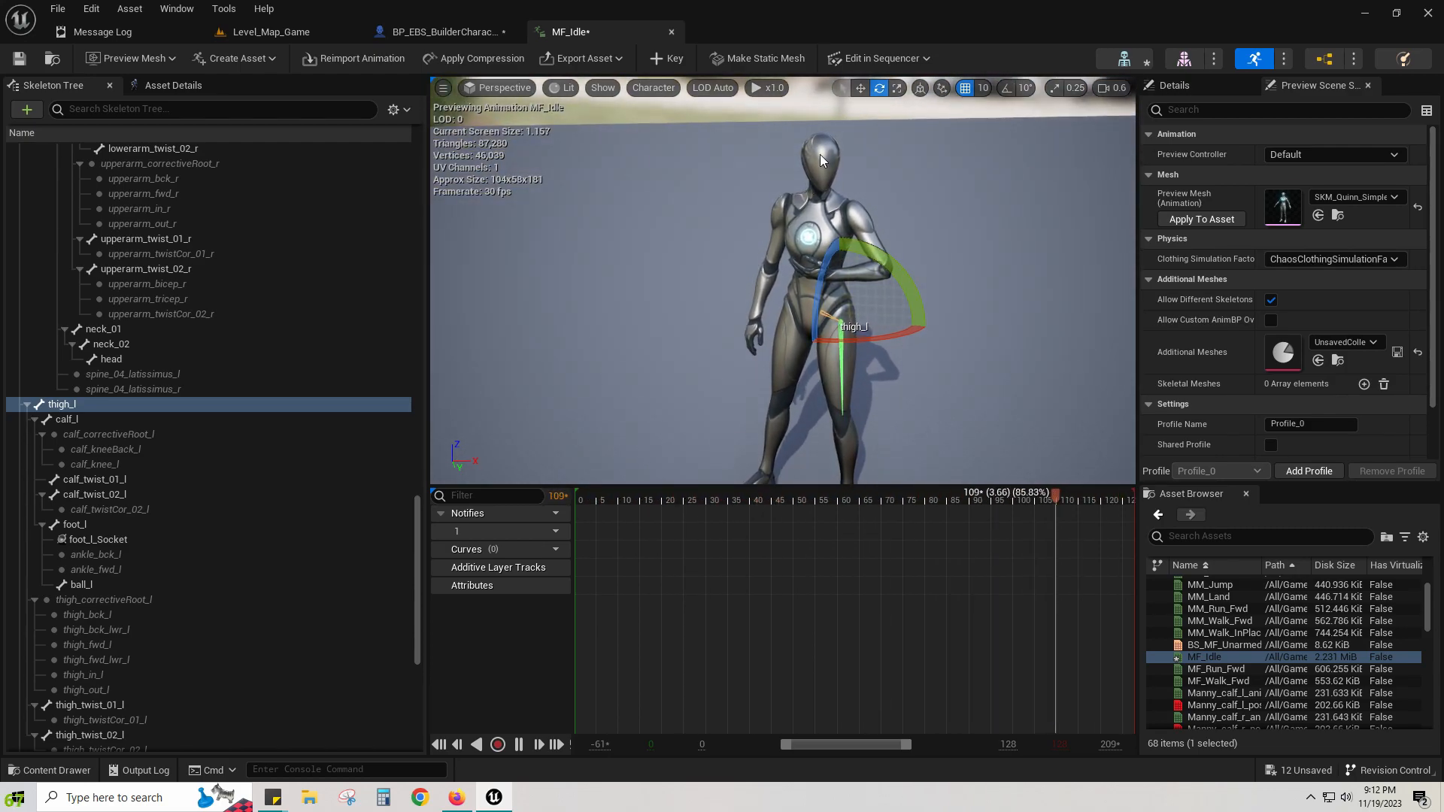
pyautogui.moveTo(837, 299)
pyautogui.mouseDown(button='right')
pyautogui.moveTo(838, 354)
pyautogui.moveTo(836, 328)
pyautogui.moveTo(862, 301)
pyautogui.moveTo(830, 307)
pyautogui.moveTo(828, 277)
pyautogui.mouseUp(button='right')
pyautogui.press('s')
pyautogui.press('s')
pyautogui.press('w')
pyautogui.press('w')
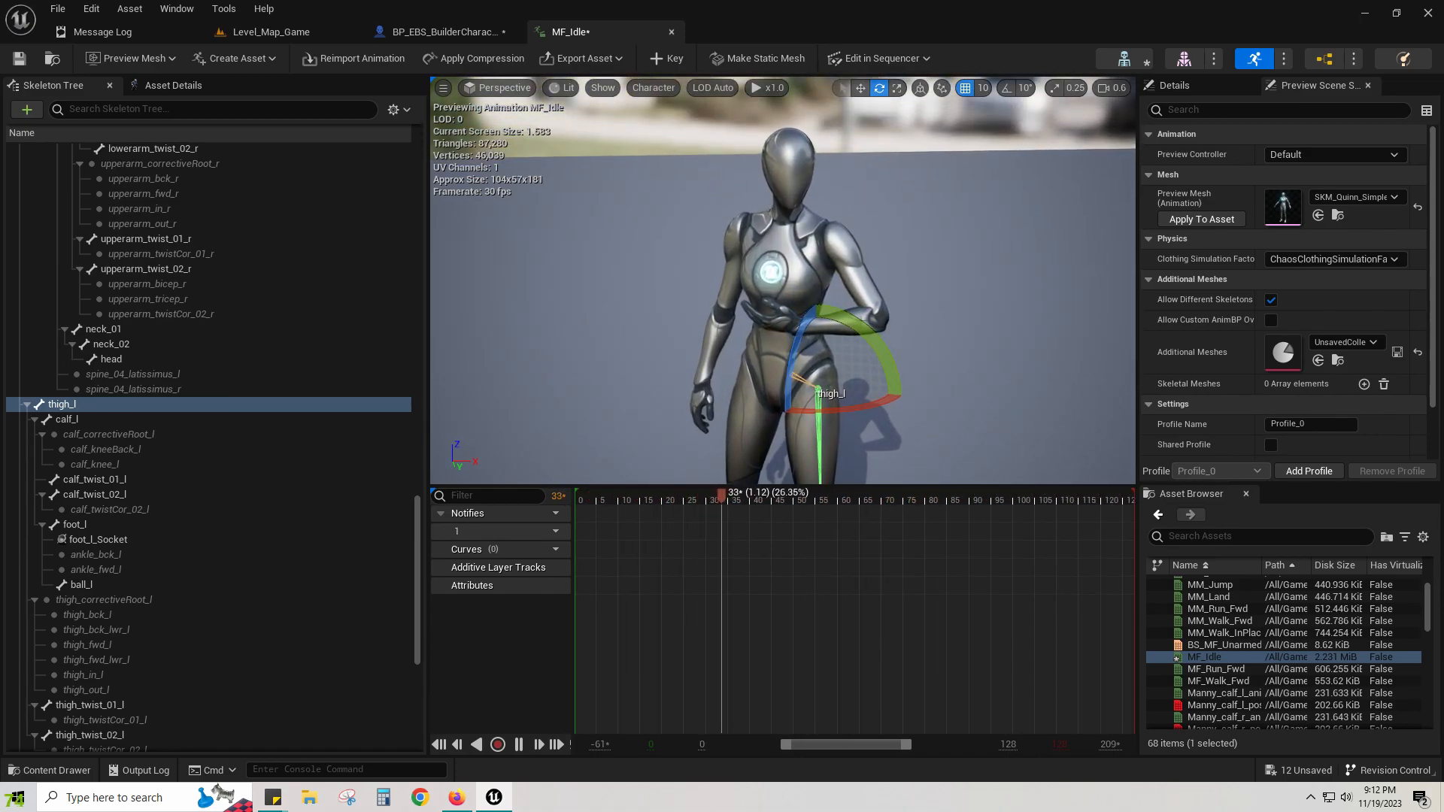
pyautogui.moveTo(823, 163)
pyautogui.mouseDown(button='right')
pyautogui.moveTo(790, 171)
pyautogui.moveTo(822, 175)
pyautogui.moveTo(817, 226)
pyautogui.moveTo(817, 173)
pyautogui.mouseUp(button='right')
pyautogui.press('s')
# Step: Check the idle pose of the BP_EBS_BuilderCharacter character against the upper body of the MF_Idle preview mannequin
pyautogui.click(479, 33)
pyautogui.moveTo(679, 221)
pyautogui.mouseDown(button='right')
pyautogui.moveTo(699, 220)
pyautogui.moveTo(674, 221)
pyautogui.mouseUp(button='right')
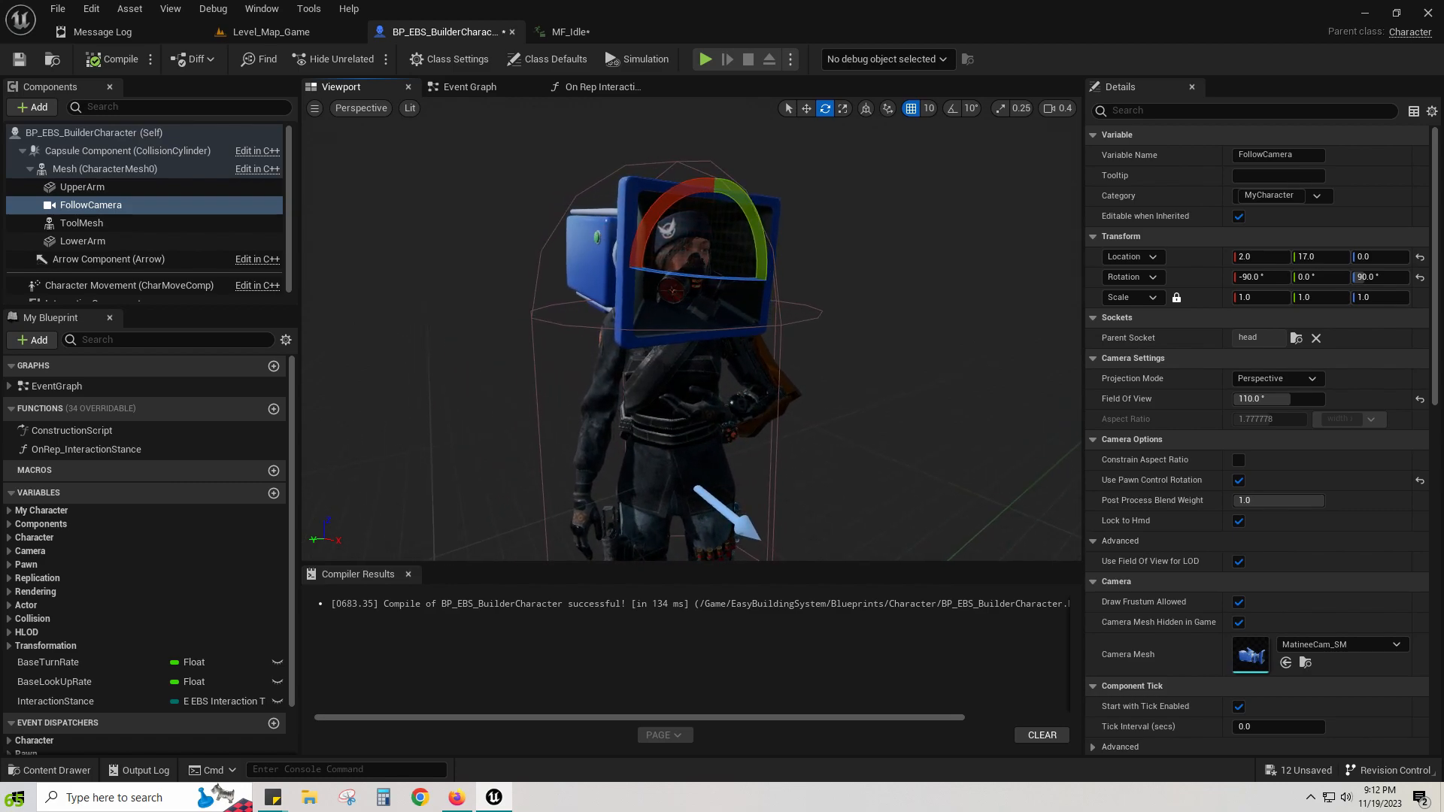
pyautogui.click(583, 32)
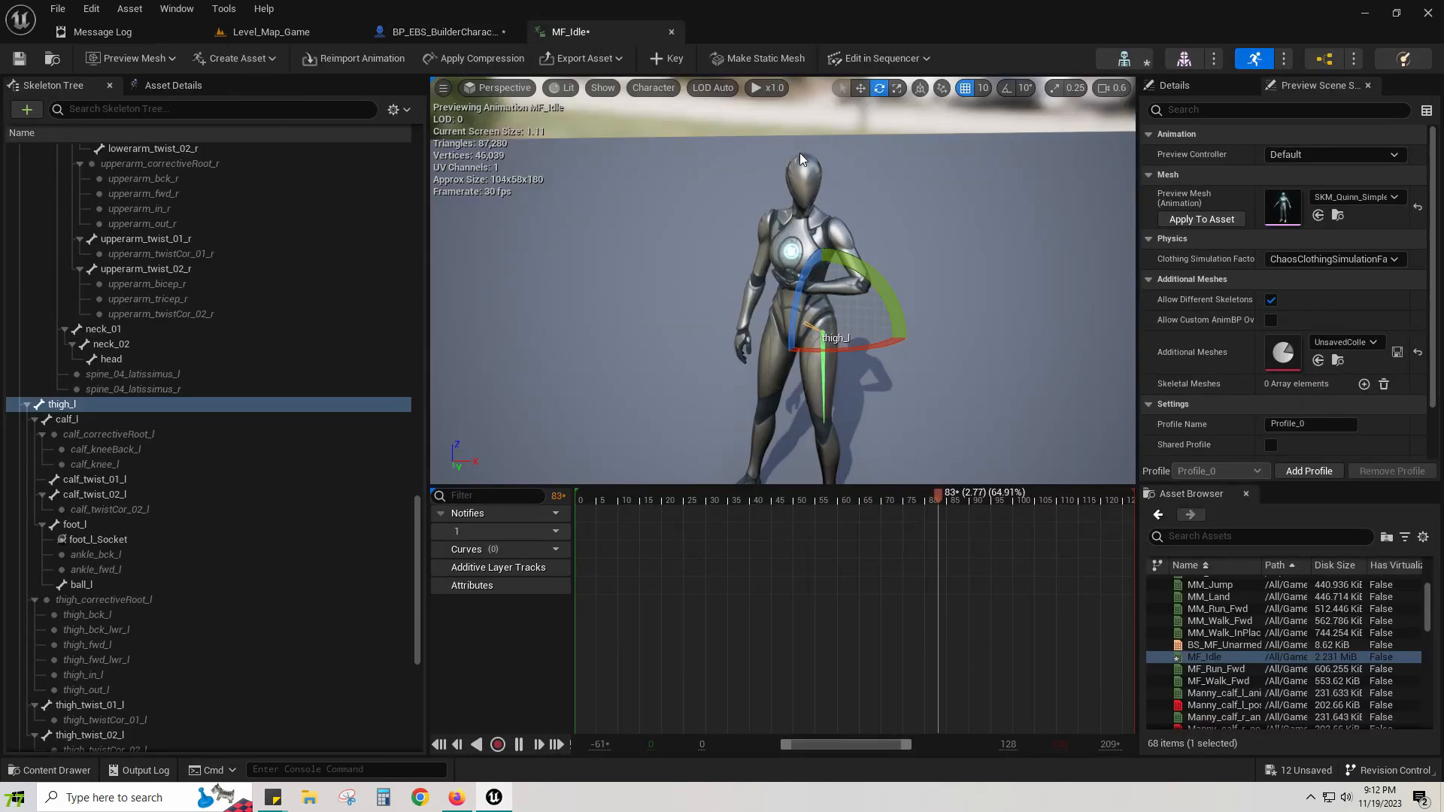
pyautogui.moveTo(816, 226)
pyautogui.mouseDown(button='right')
pyautogui.moveTo(876, 247)
pyautogui.moveTo(794, 246)
pyautogui.moveTo(853, 206)
pyautogui.moveTo(827, 217)
pyautogui.moveTo(827, 272)
pyautogui.moveTo(824, 211)
pyautogui.moveTo(826, 282)
pyautogui.moveTo(839, 240)
pyautogui.mouseUp(button='right')
pyautogui.press('w')
pyautogui.press('s')
pyautogui.press('w')
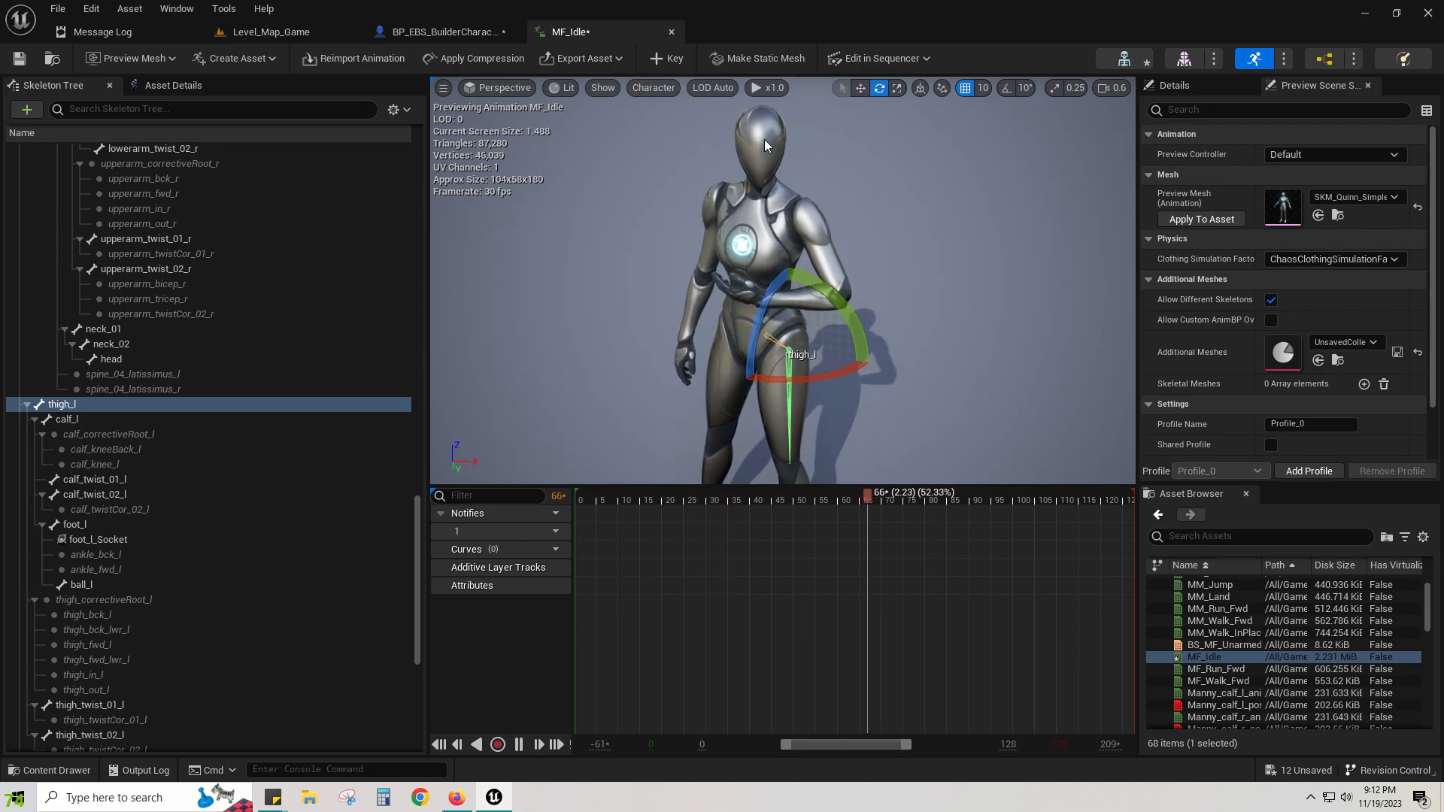
pyautogui.moveTo(868, 216)
pyautogui.mouseDown(button='right')
pyautogui.moveTo(864, 282)
pyautogui.moveTo(869, 192)
pyautogui.moveTo(869, 216)
pyautogui.mouseUp(button='right')
pyautogui.press('w')
pyautogui.press('s')
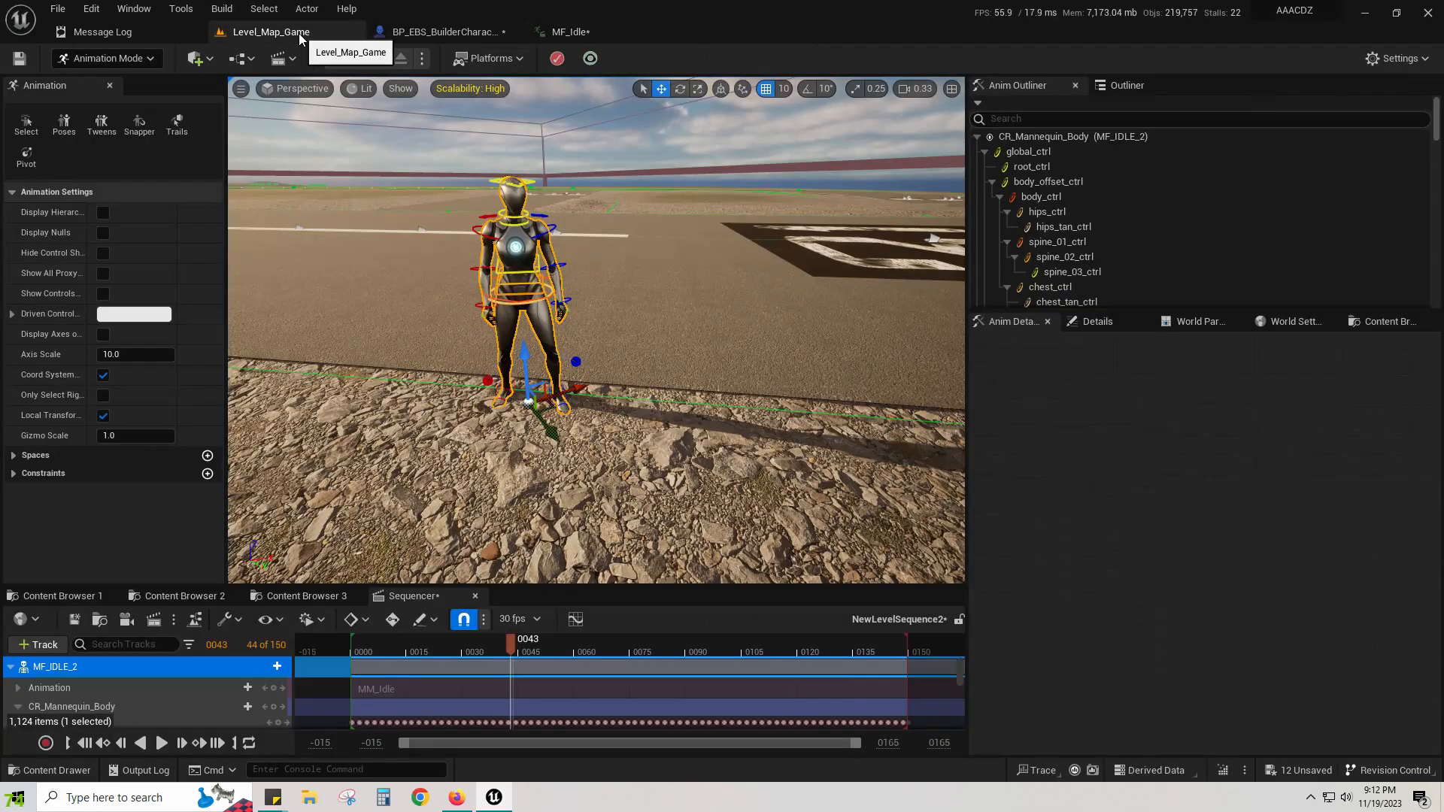
# Step: Delete the MF_IDLE_2 actor from Level_Map_Game despite its reference in NewLevelSequence2
pyautogui.click(297, 31)
pyautogui.moveTo(707, 317)
pyautogui.mouseDown(button='right')
pyautogui.moveTo(675, 348)
pyautogui.moveTo(691, 334)
pyautogui.mouseUp(button='right')
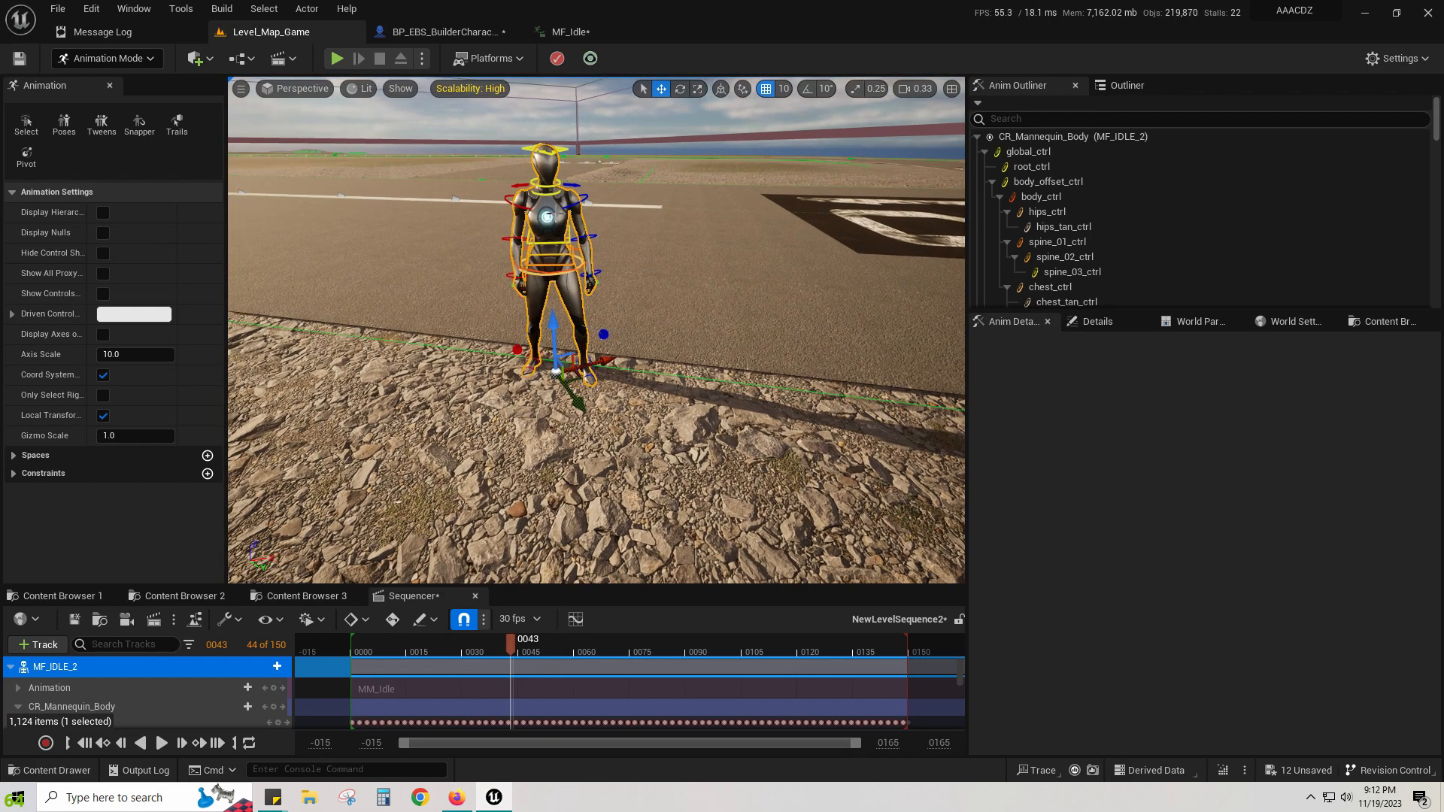
pyautogui.press('Delete')
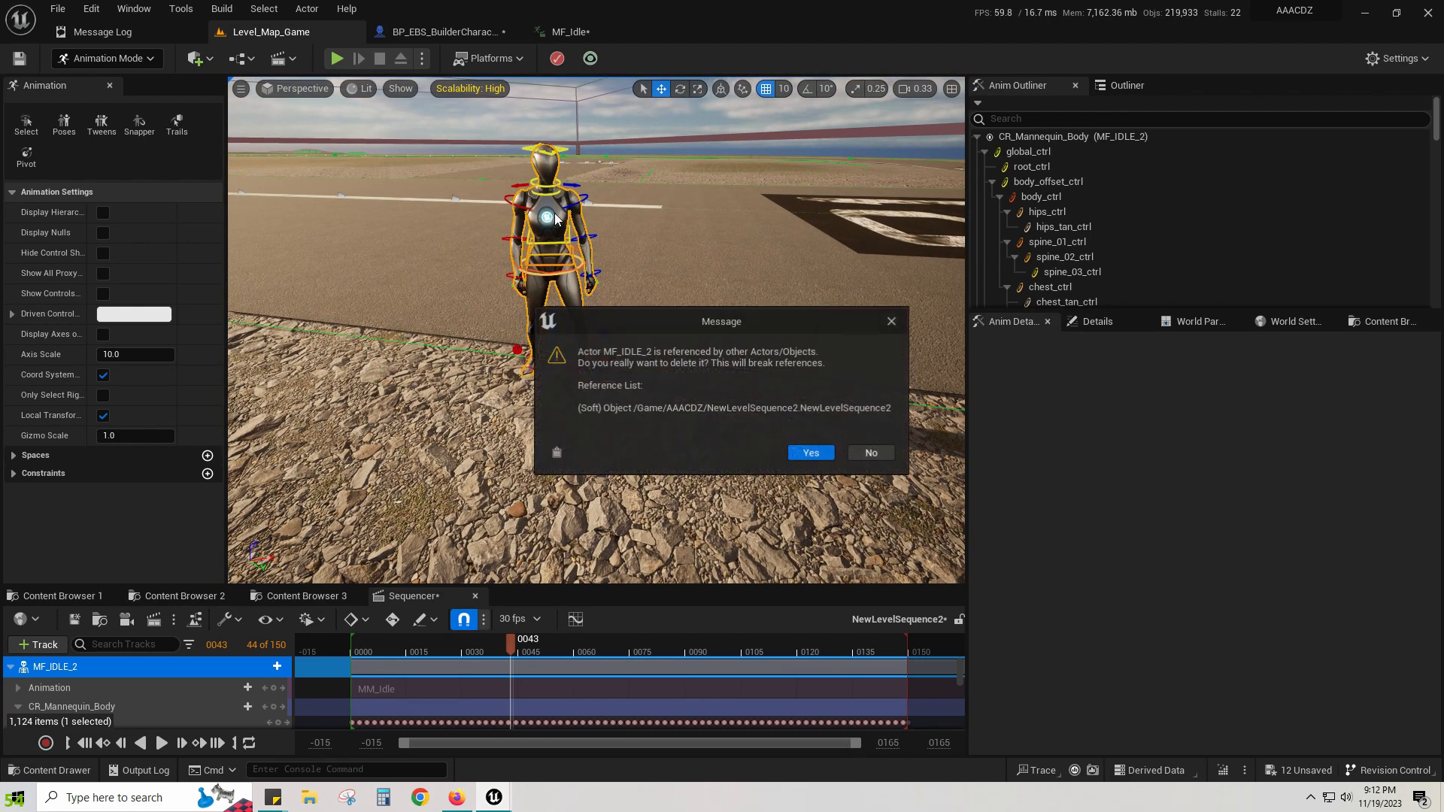
pyautogui.click(831, 453)
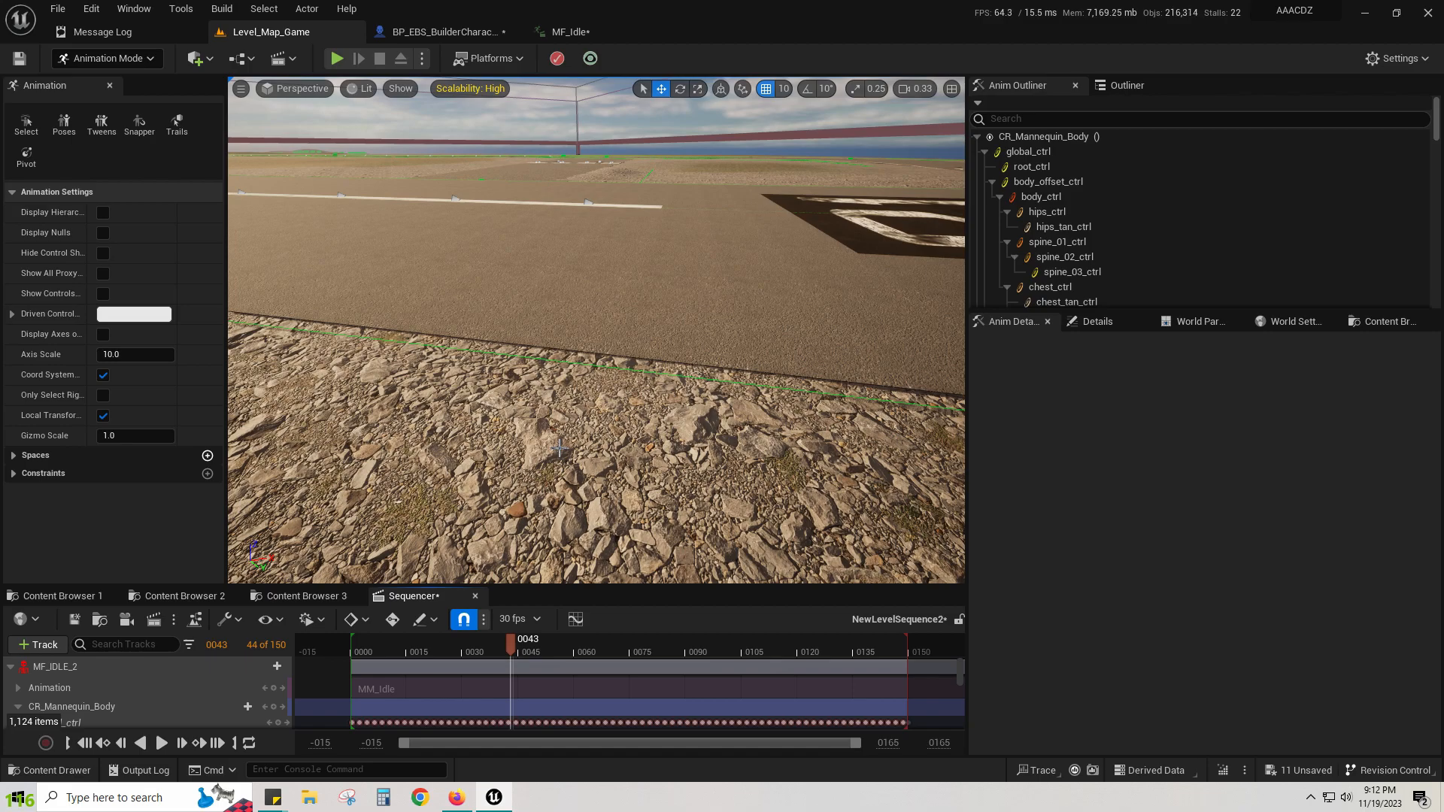